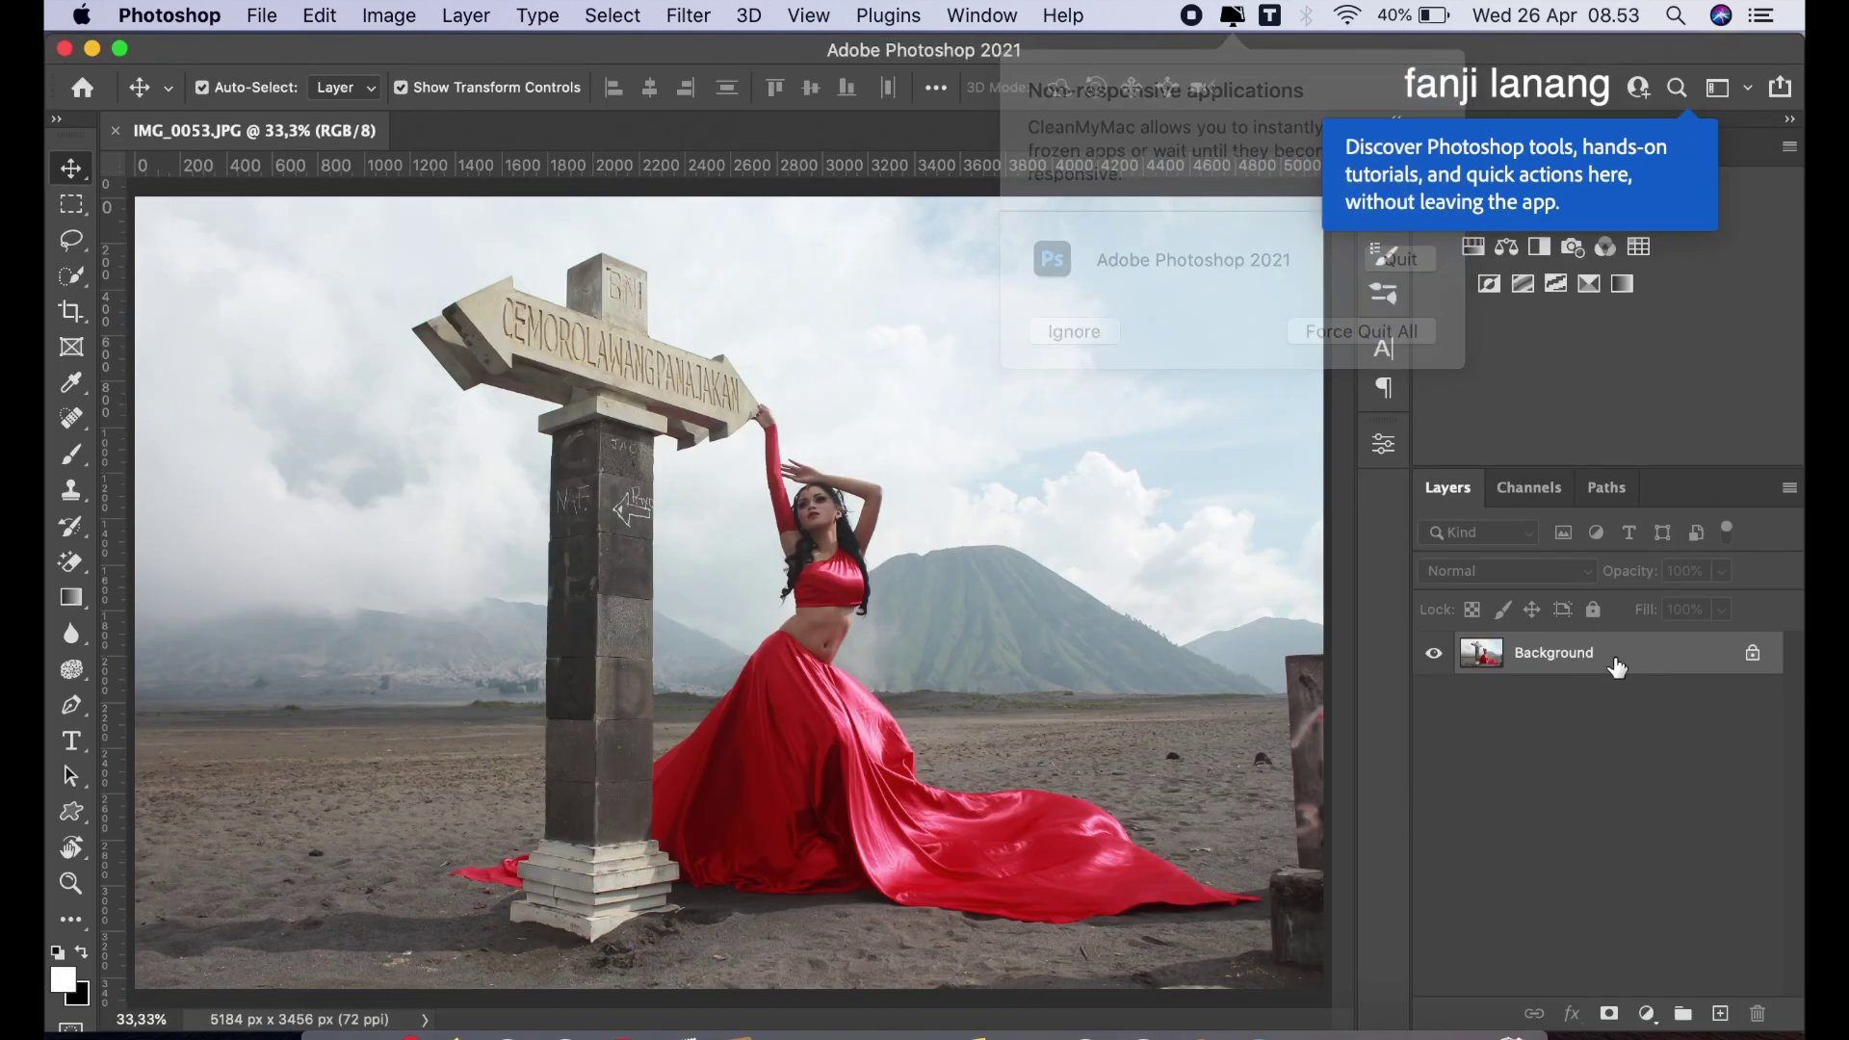
# Duplicate the Background layer and lasso the post at the photo's right edge.
pyautogui.moveTo(1618, 658)
pyautogui.mouseDown()
pyautogui.moveTo(1706, 785)
pyautogui.moveTo(1719, 1013)
pyautogui.mouseUp()
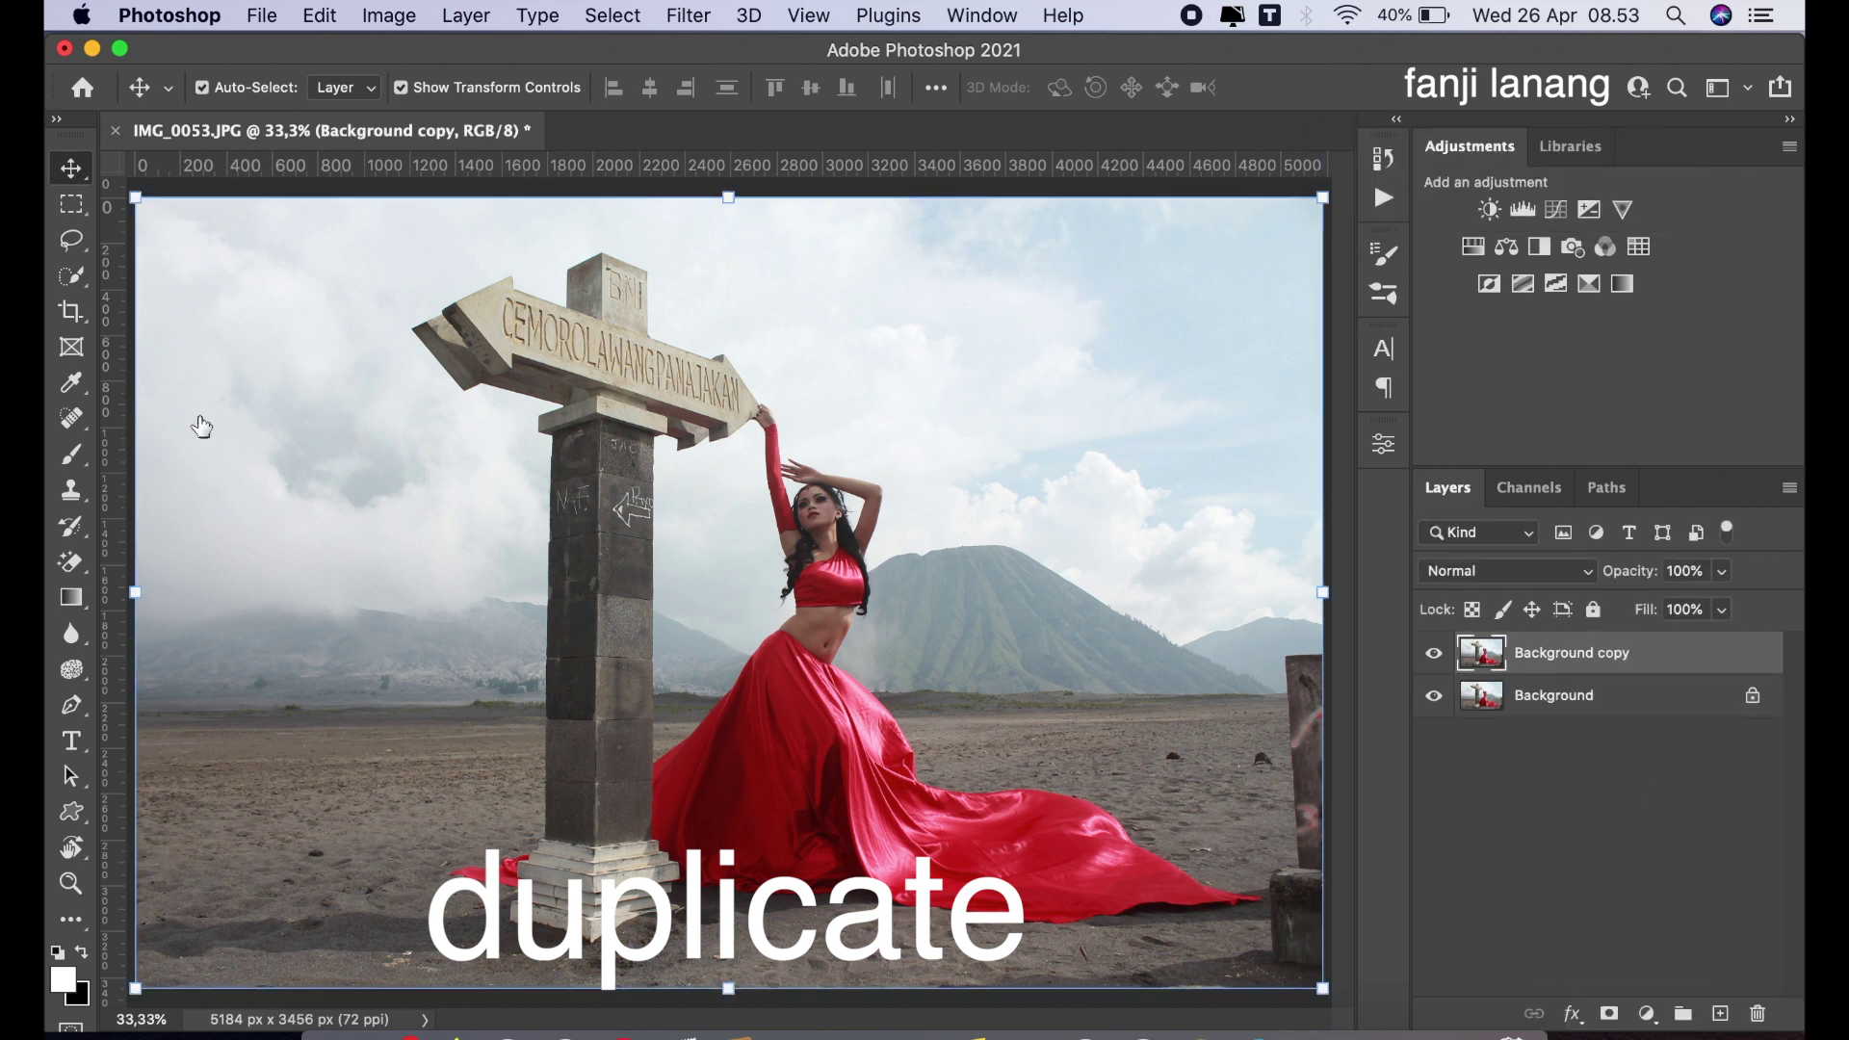
pyautogui.click(72, 276)
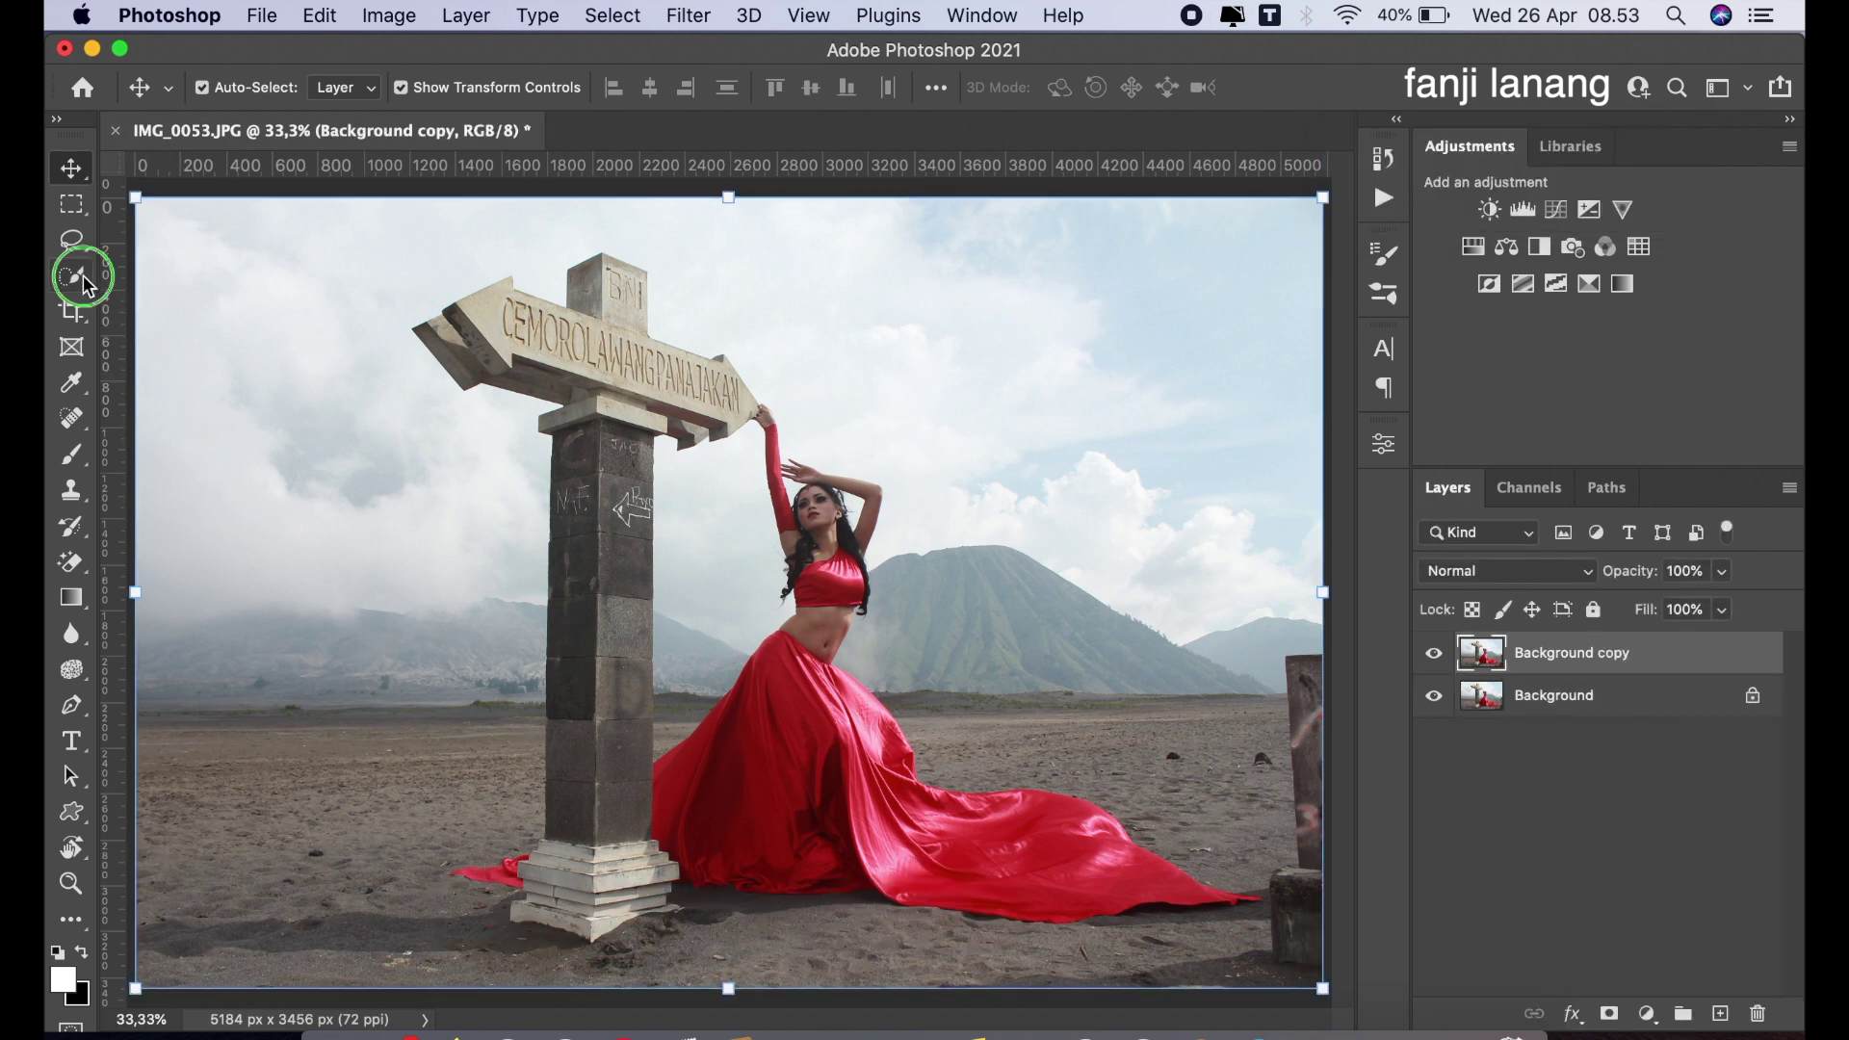
pyautogui.click(77, 424)
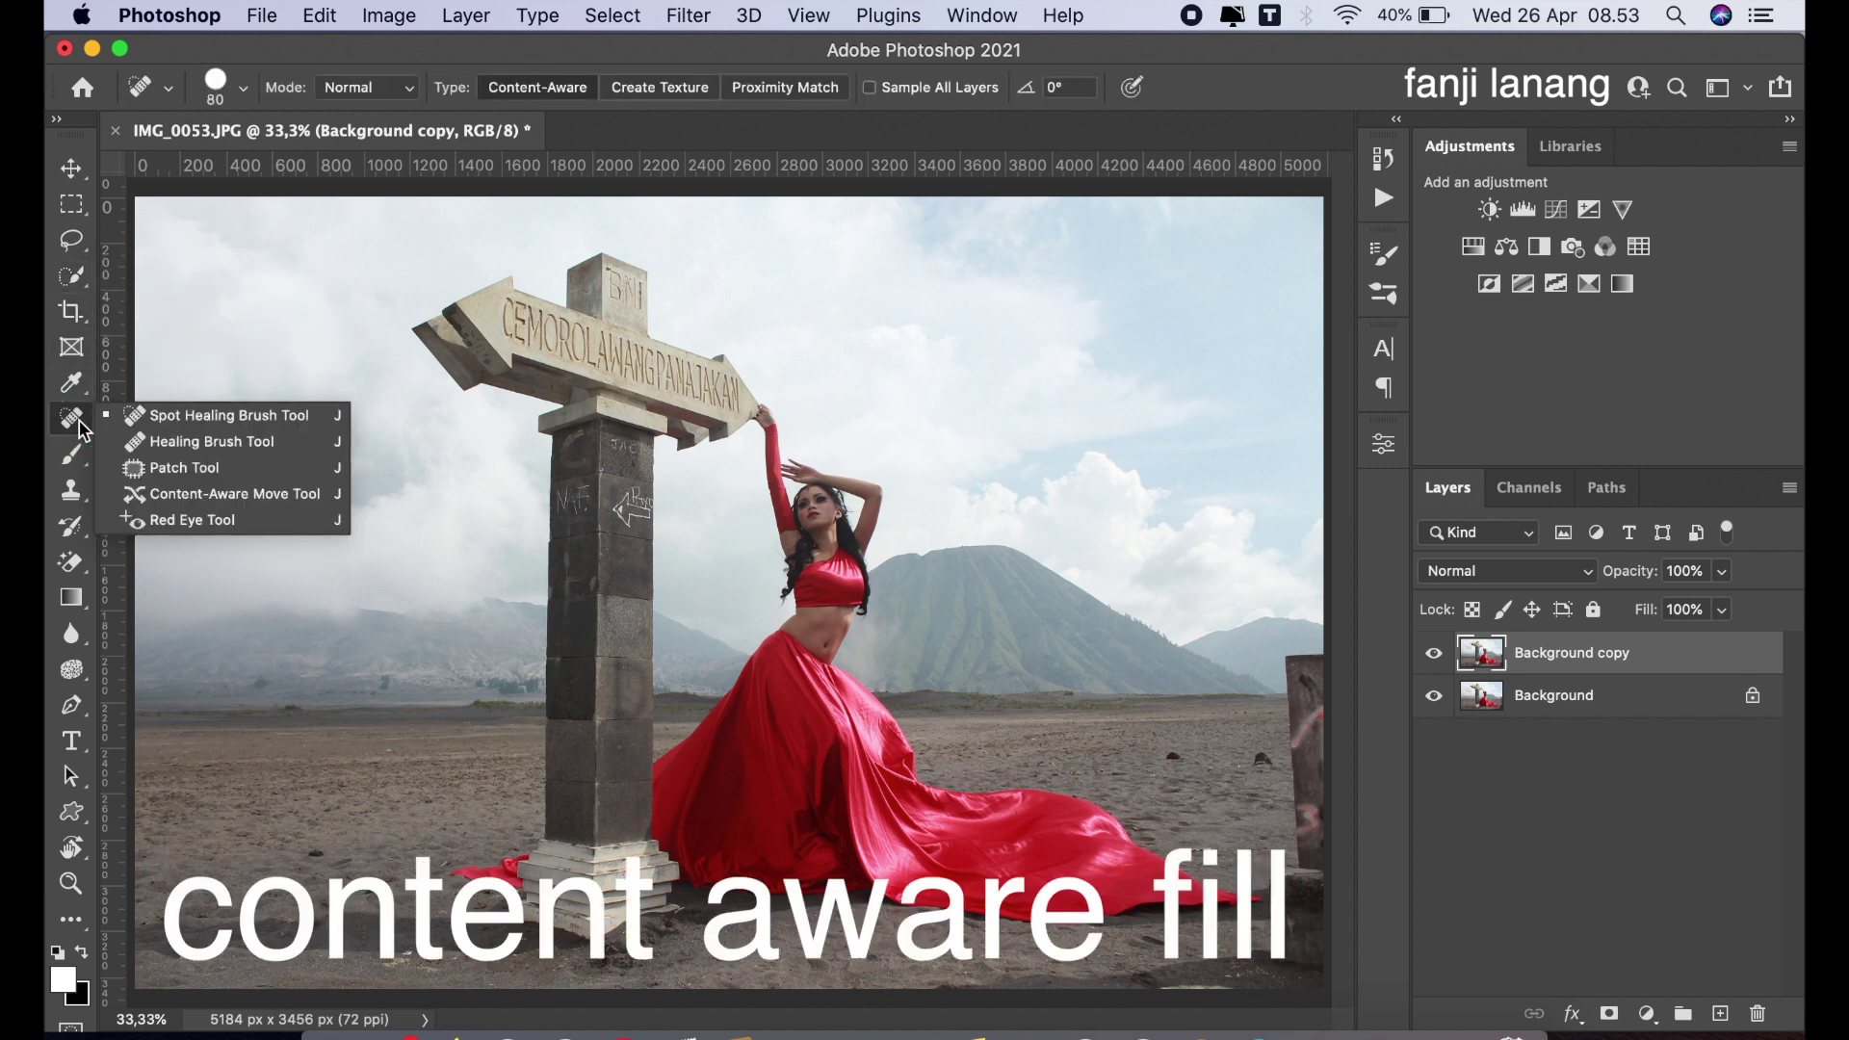
pyautogui.click(71, 240)
pyautogui.click(135, 237)
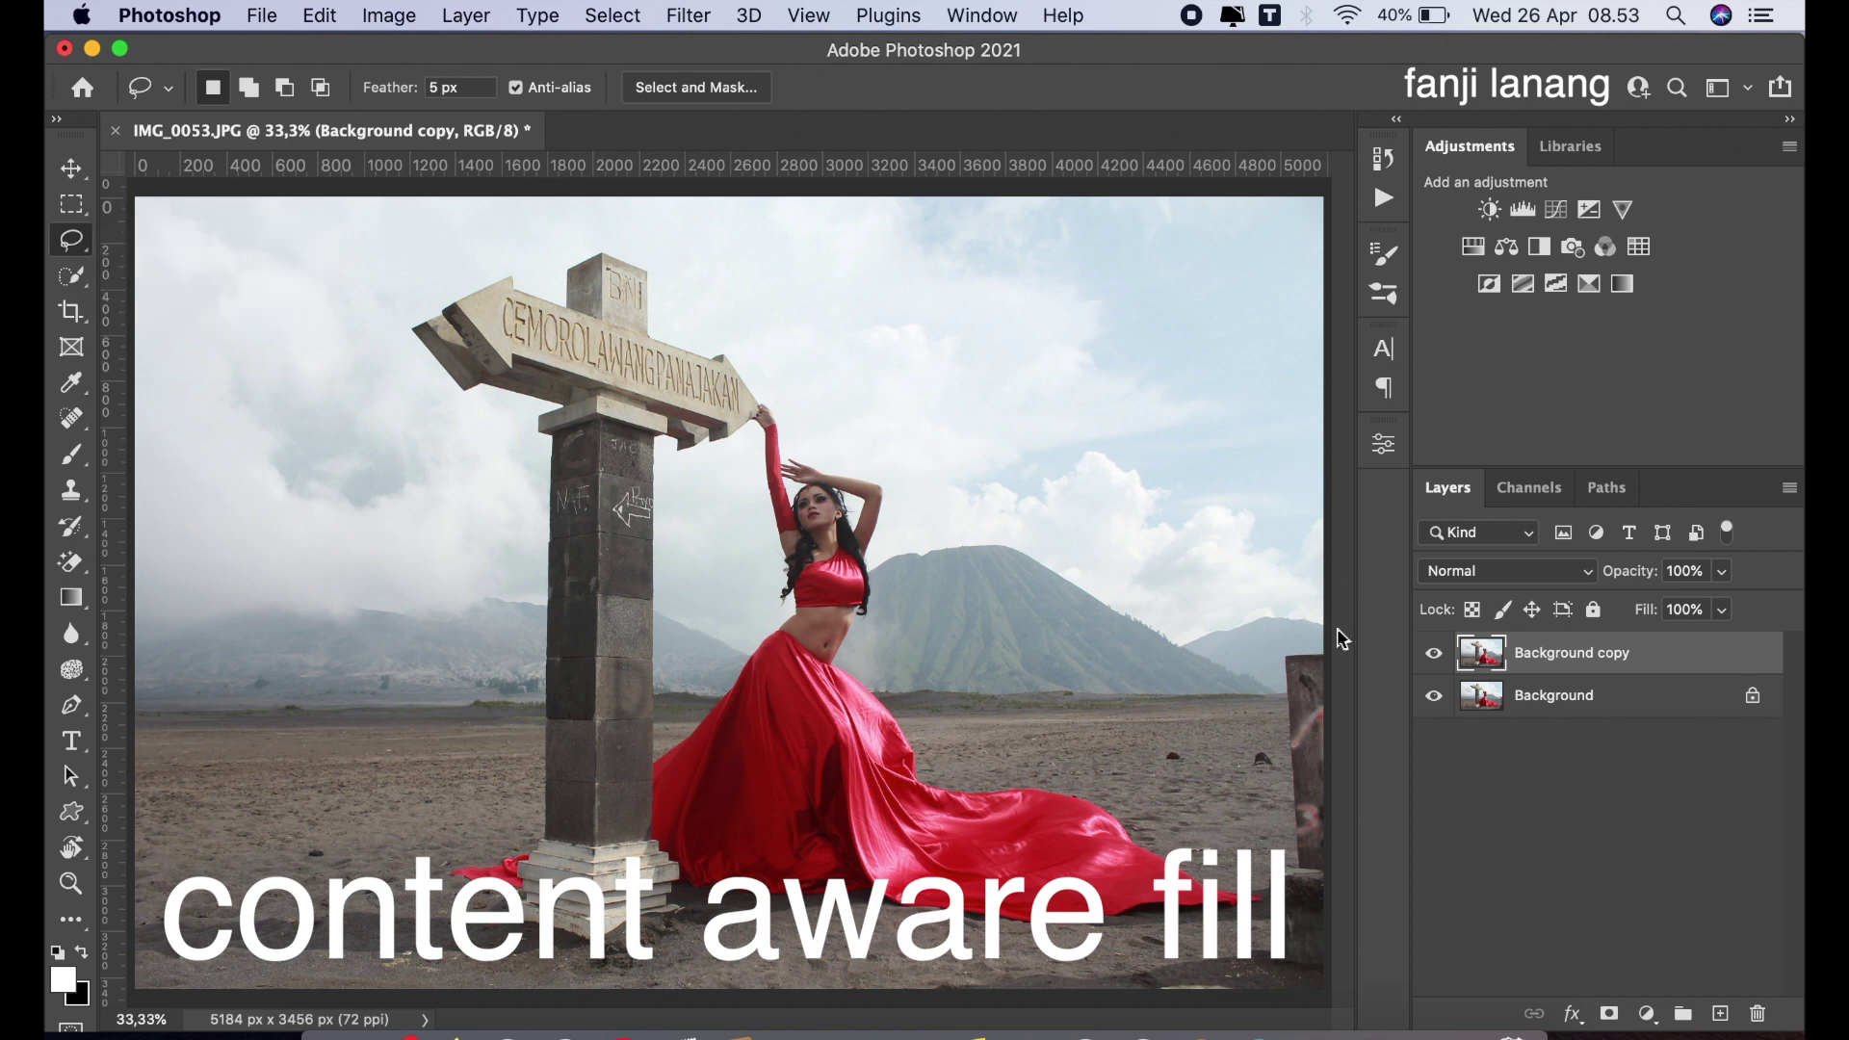
pyautogui.moveTo(1337, 658)
pyautogui.mouseDown()
pyautogui.moveTo(1285, 654)
pyautogui.moveTo(1267, 930)
pyautogui.moveTo(1239, 963)
pyautogui.moveTo(1341, 991)
pyautogui.moveTo(1354, 635)
pyautogui.mouseUp()
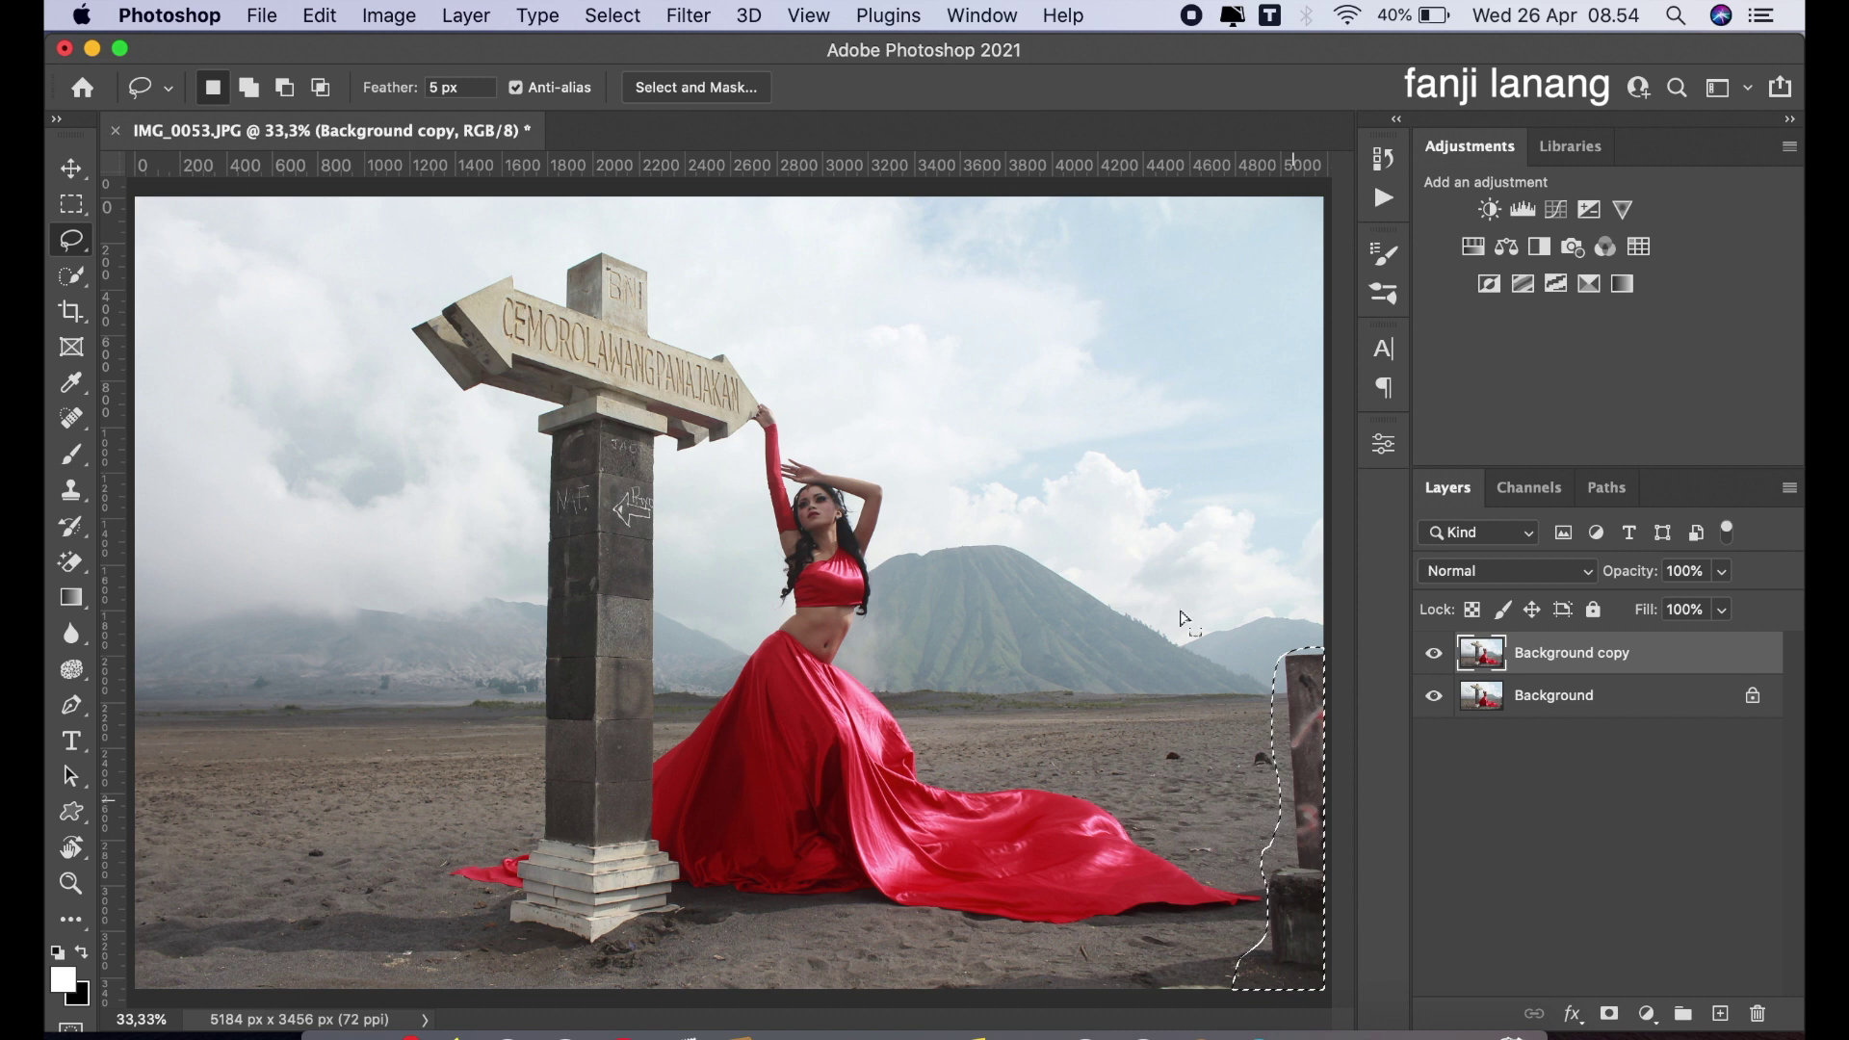
# Content-Aware Fill the selection to remove the post, then deselect.
pyautogui.click(383, 15)
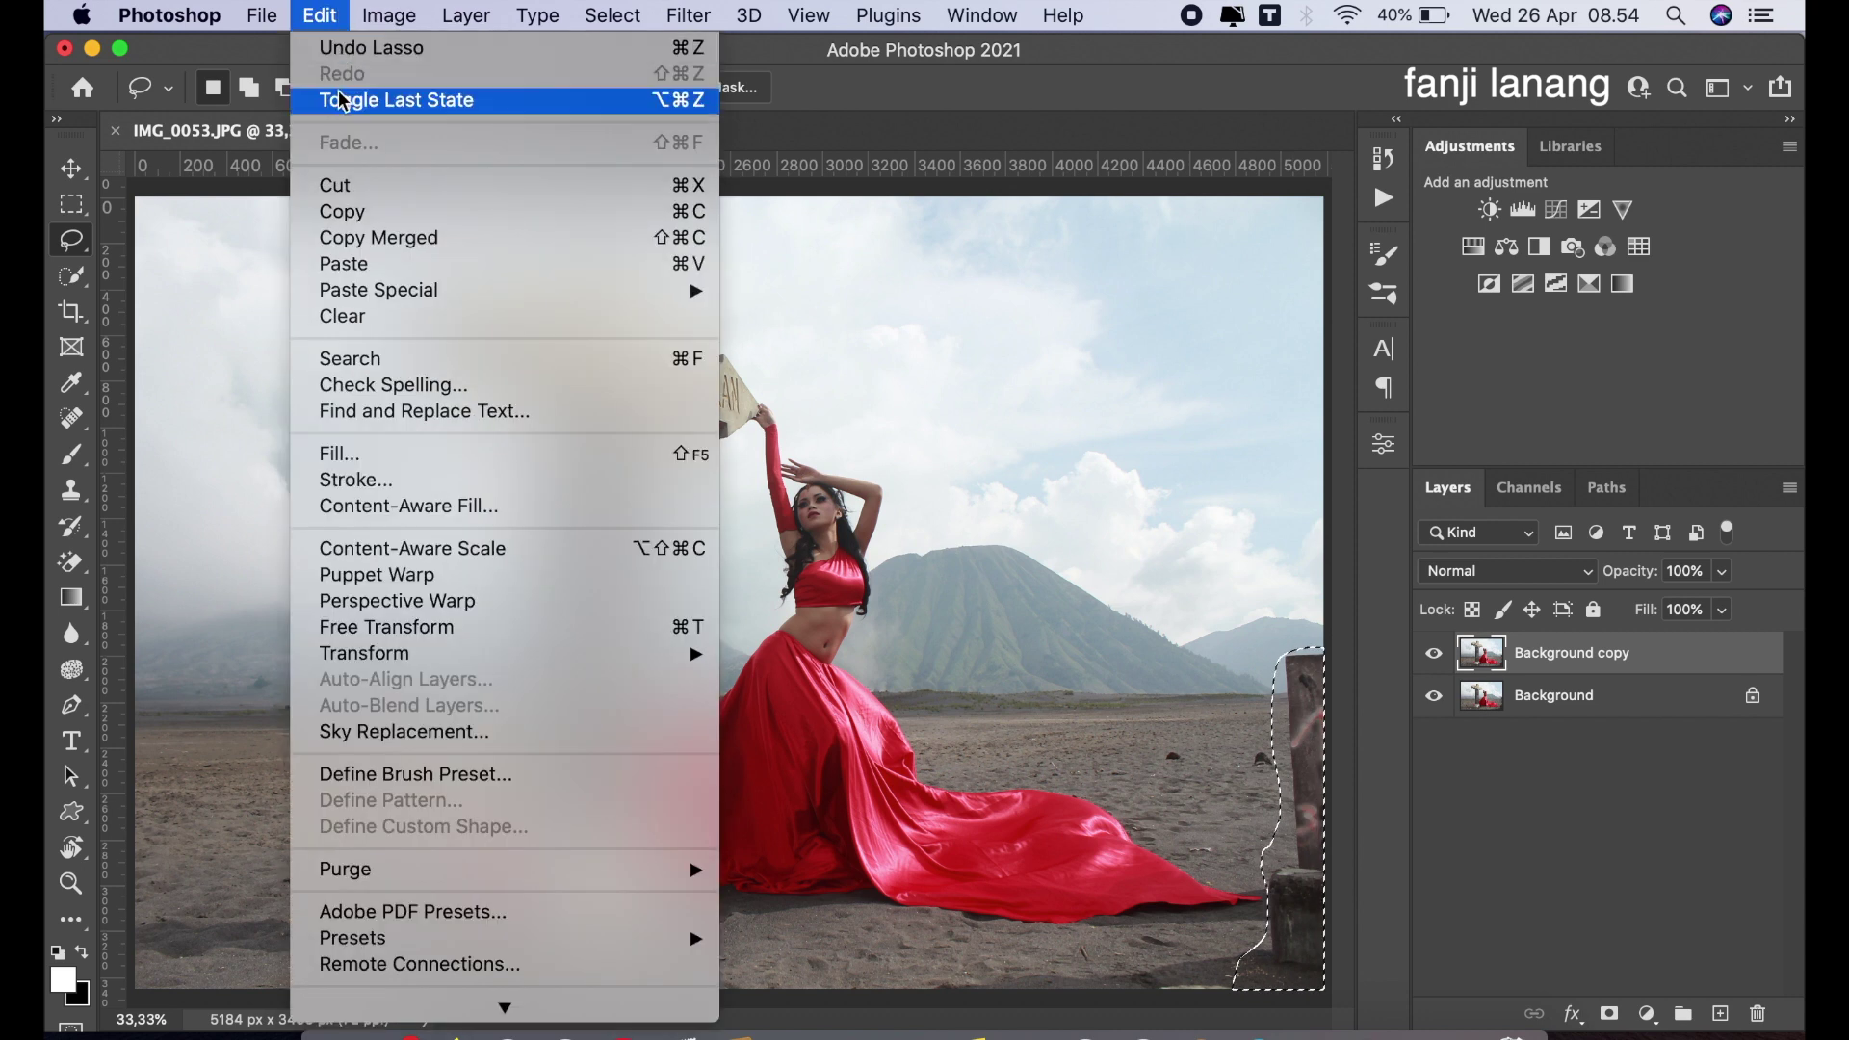
pyautogui.click(359, 460)
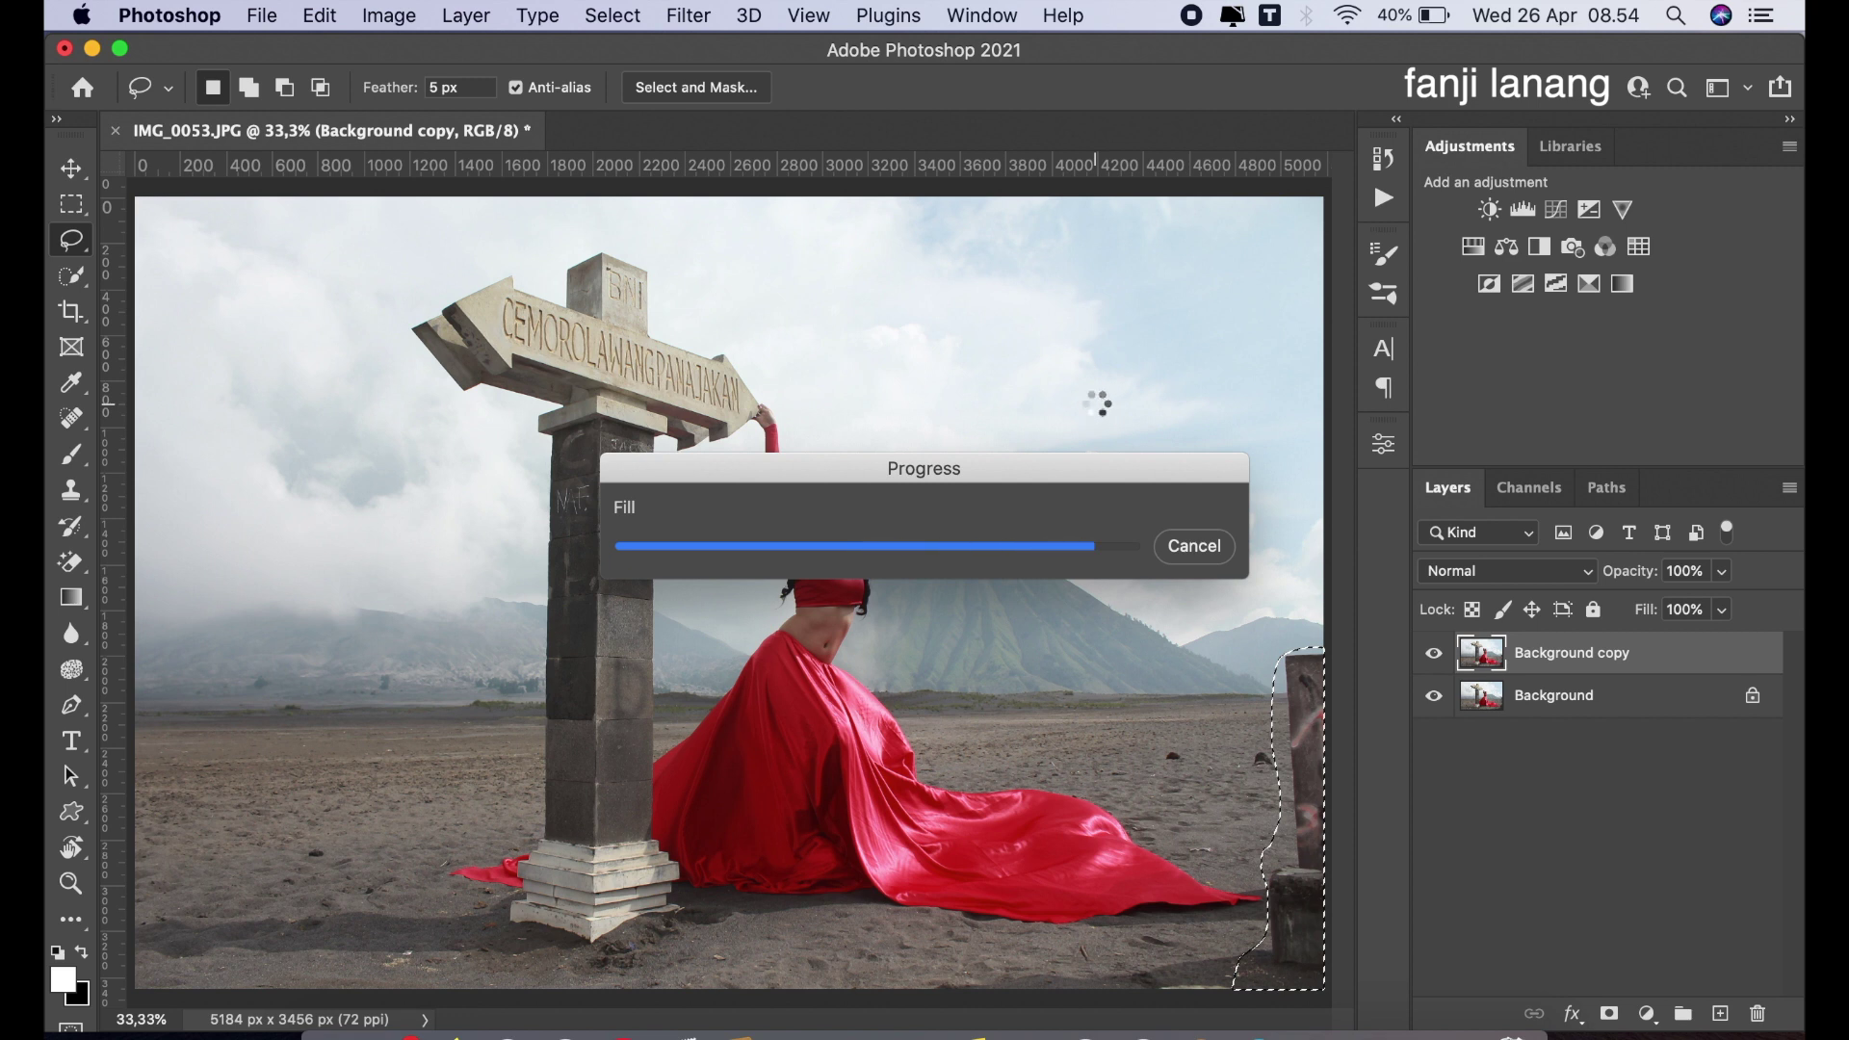
pyautogui.click(73, 204)
pyautogui.click(755, 216)
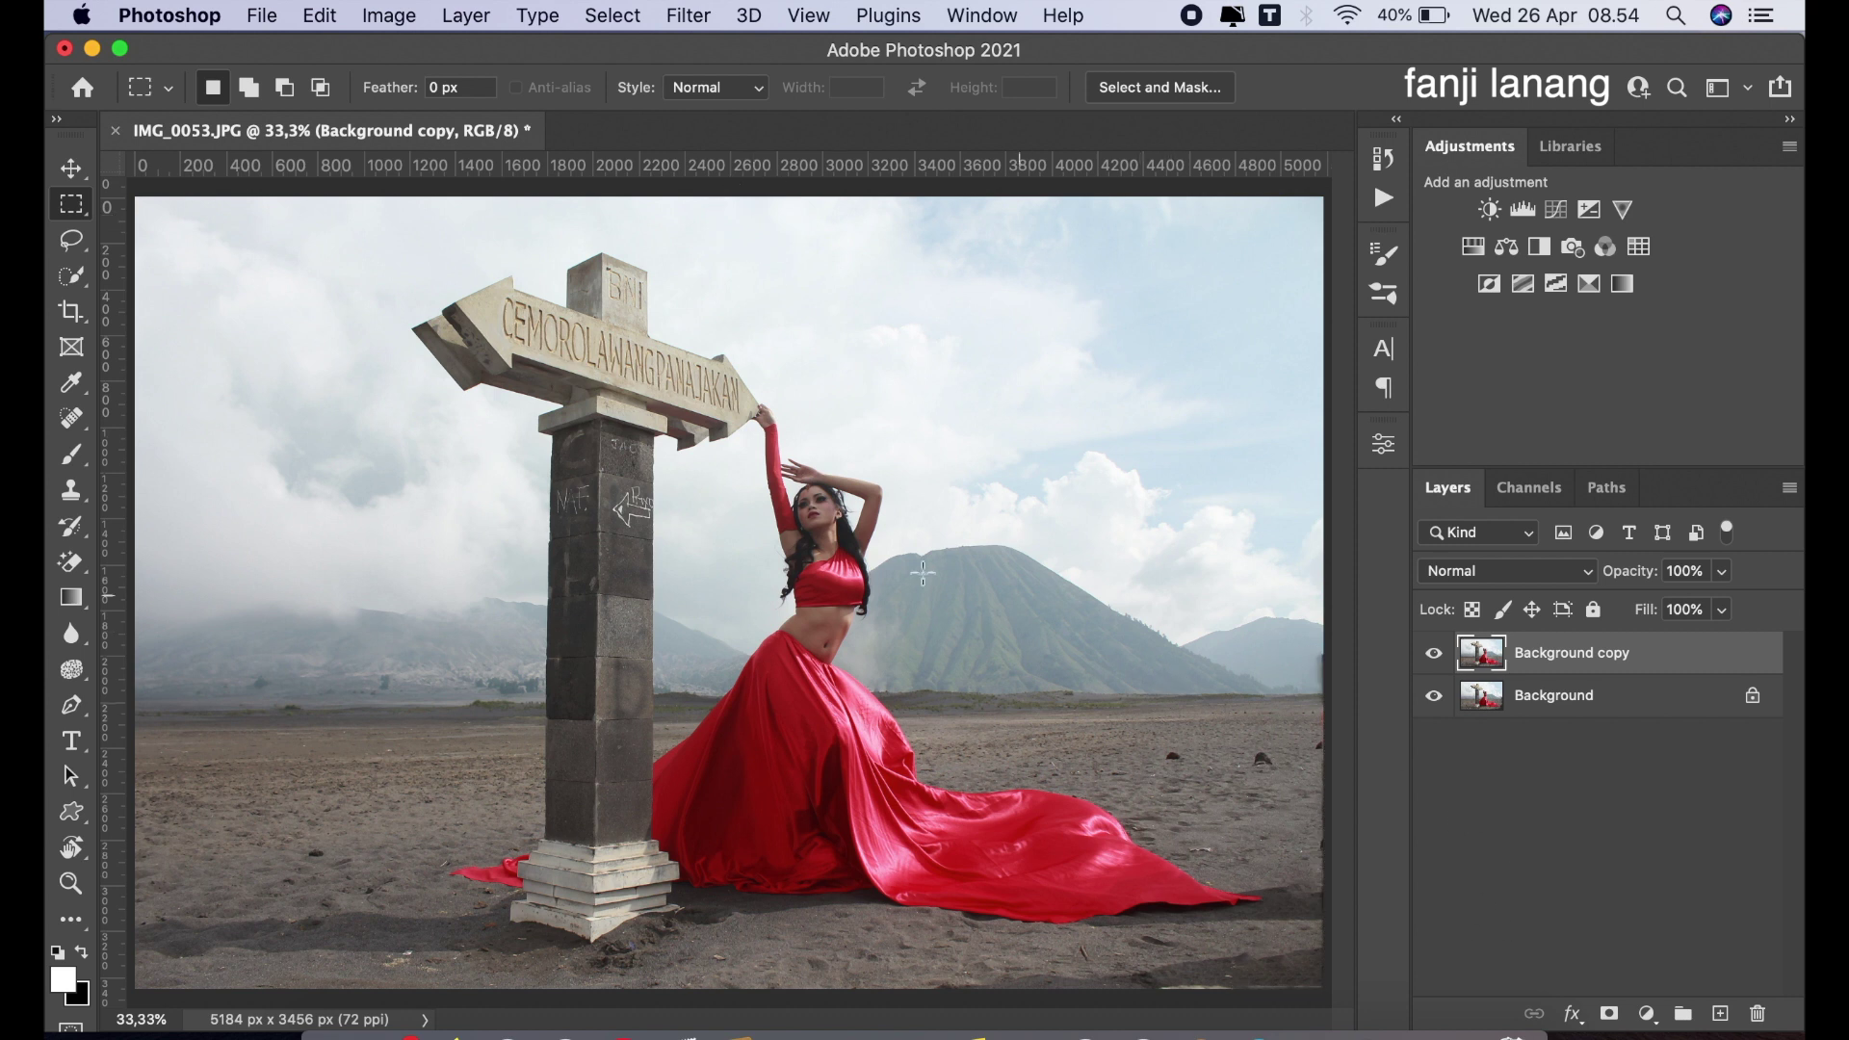
# Toggle the Background copy's visibility to compare the retouch with the original.
pyautogui.click(69, 170)
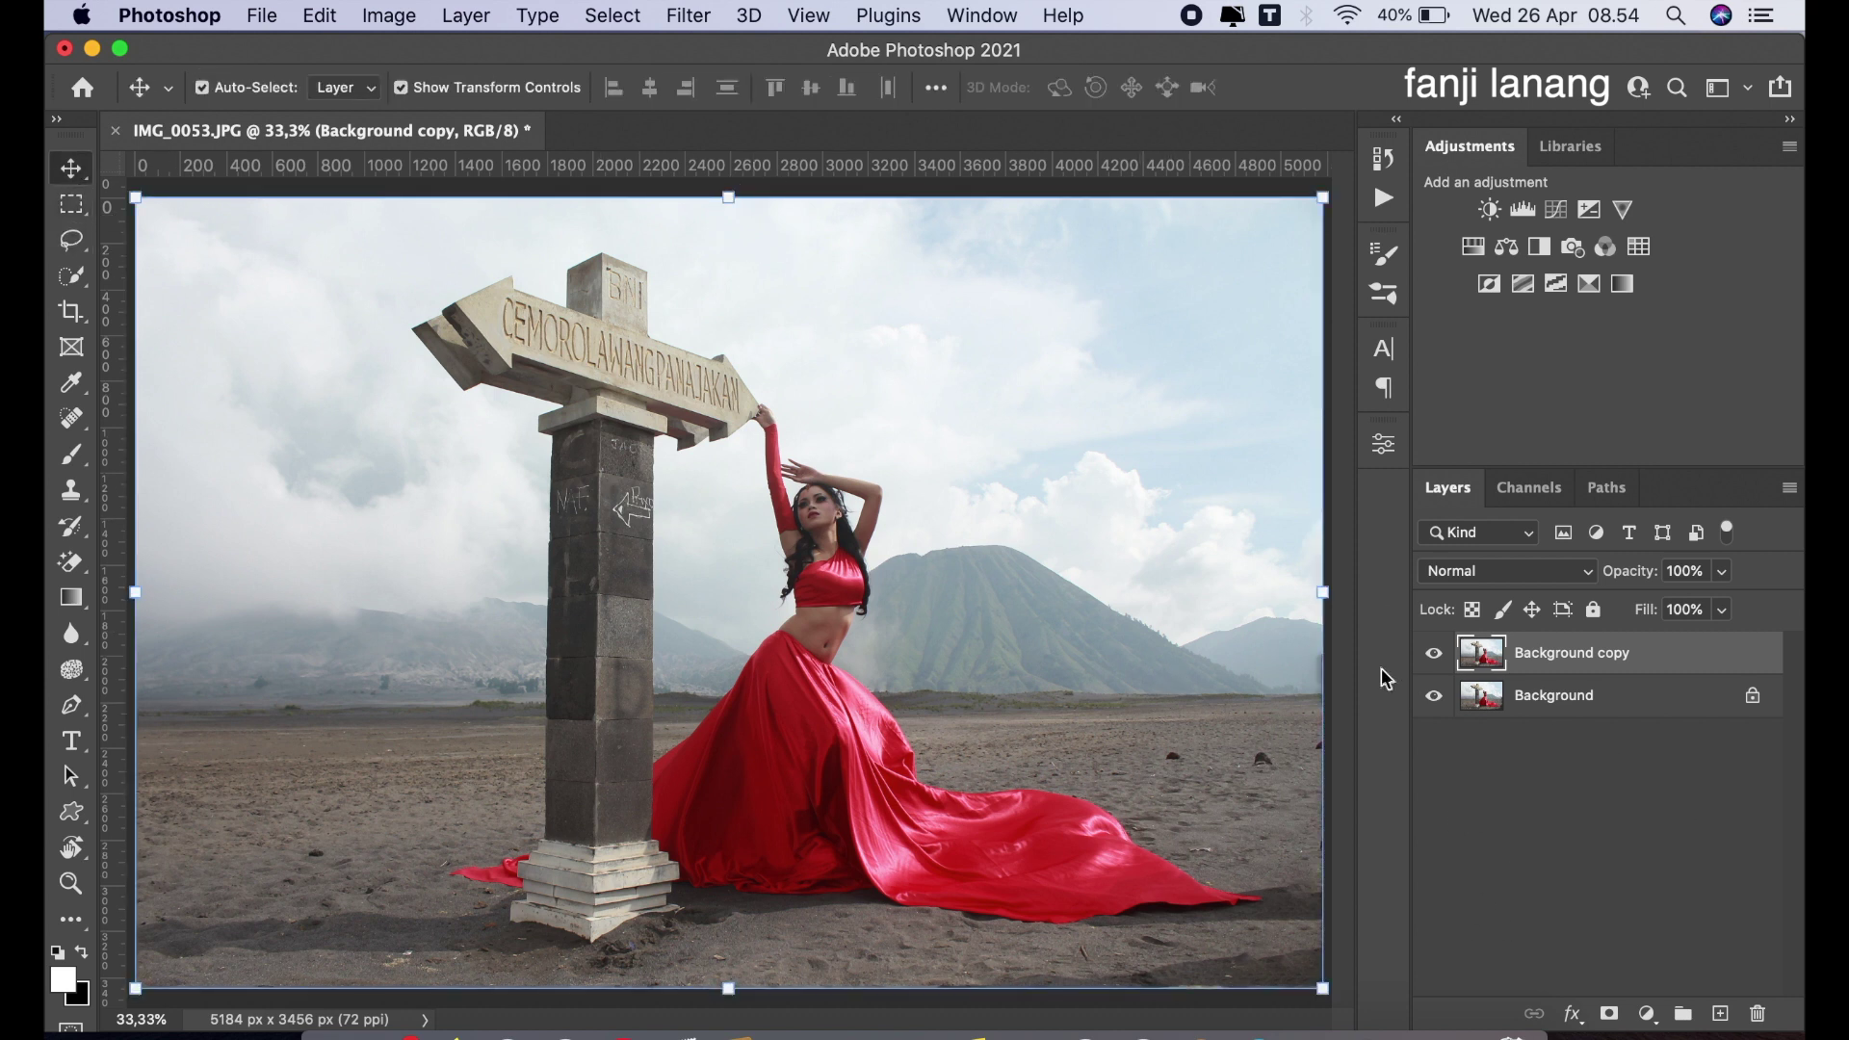
pyautogui.click(1425, 654)
pyautogui.click(1425, 657)
pyautogui.click(687, 16)
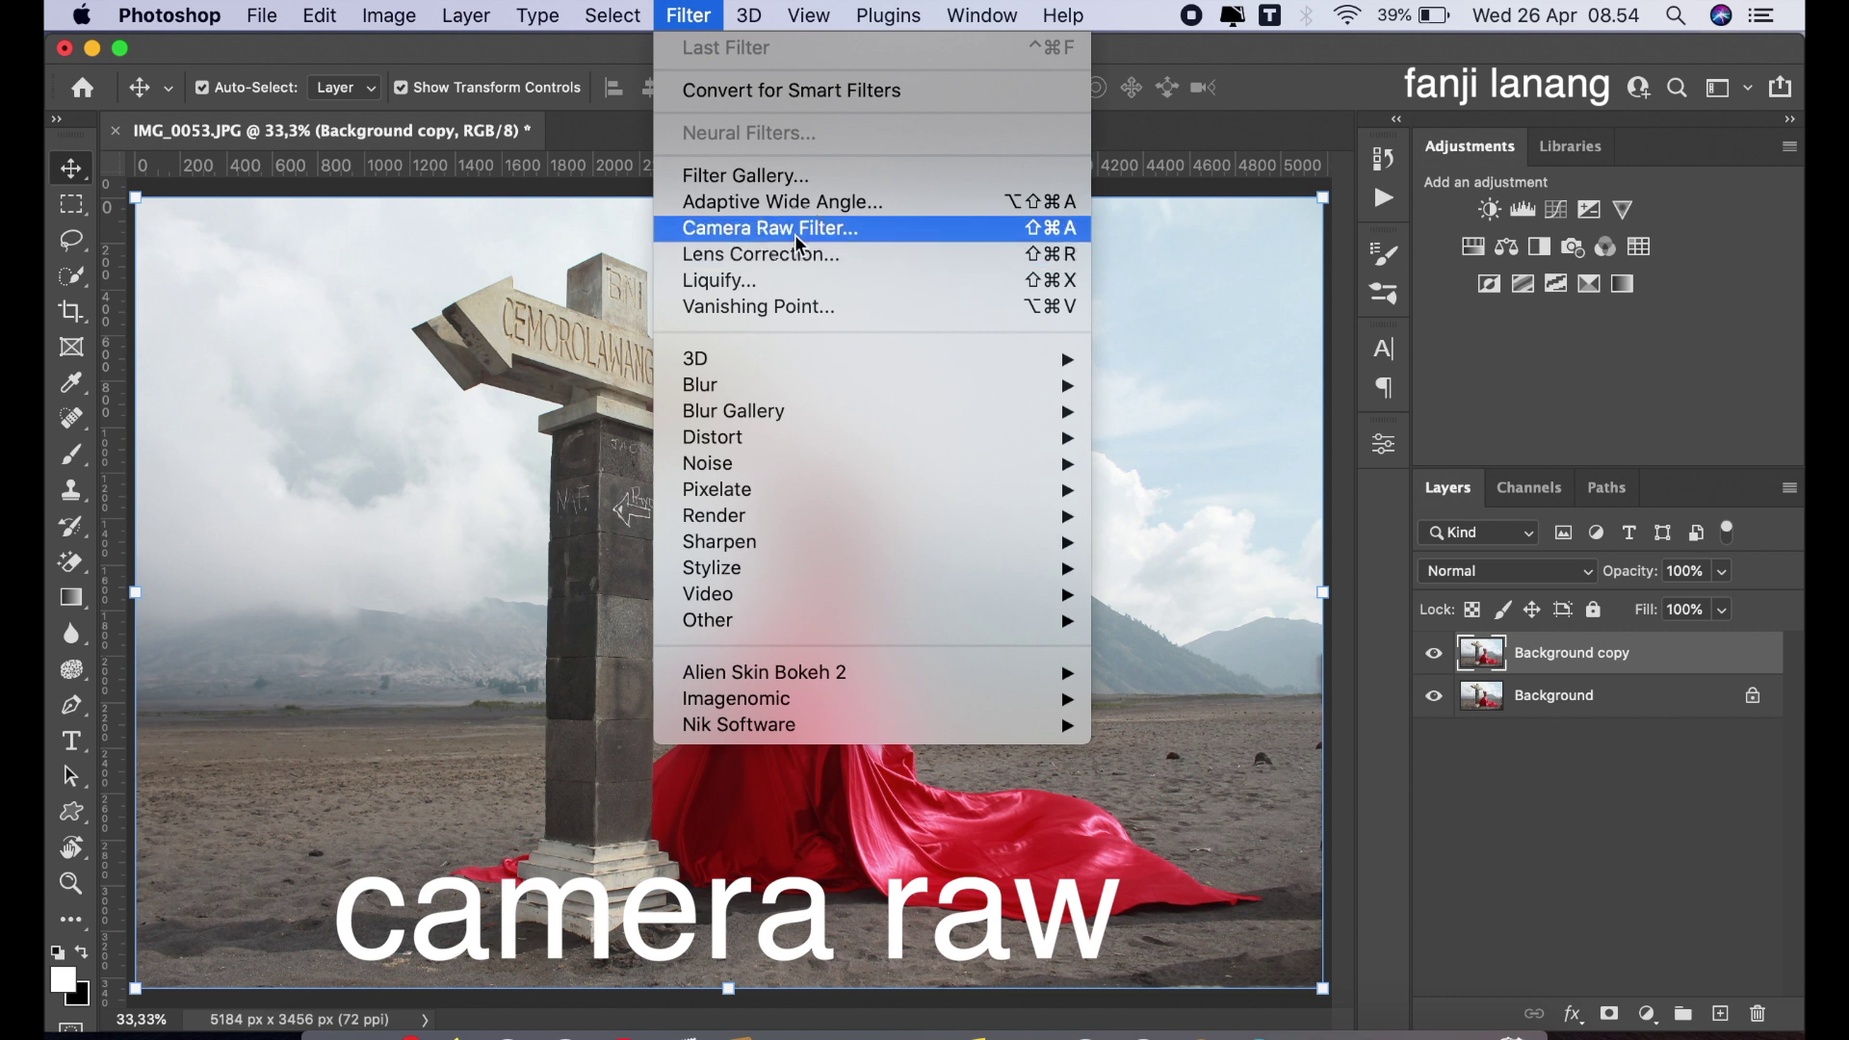
# Apply Camera Raw to the copy with Highlights -100, Shadows +100, Whites -35, Blacks -76.
pyautogui.click(797, 239)
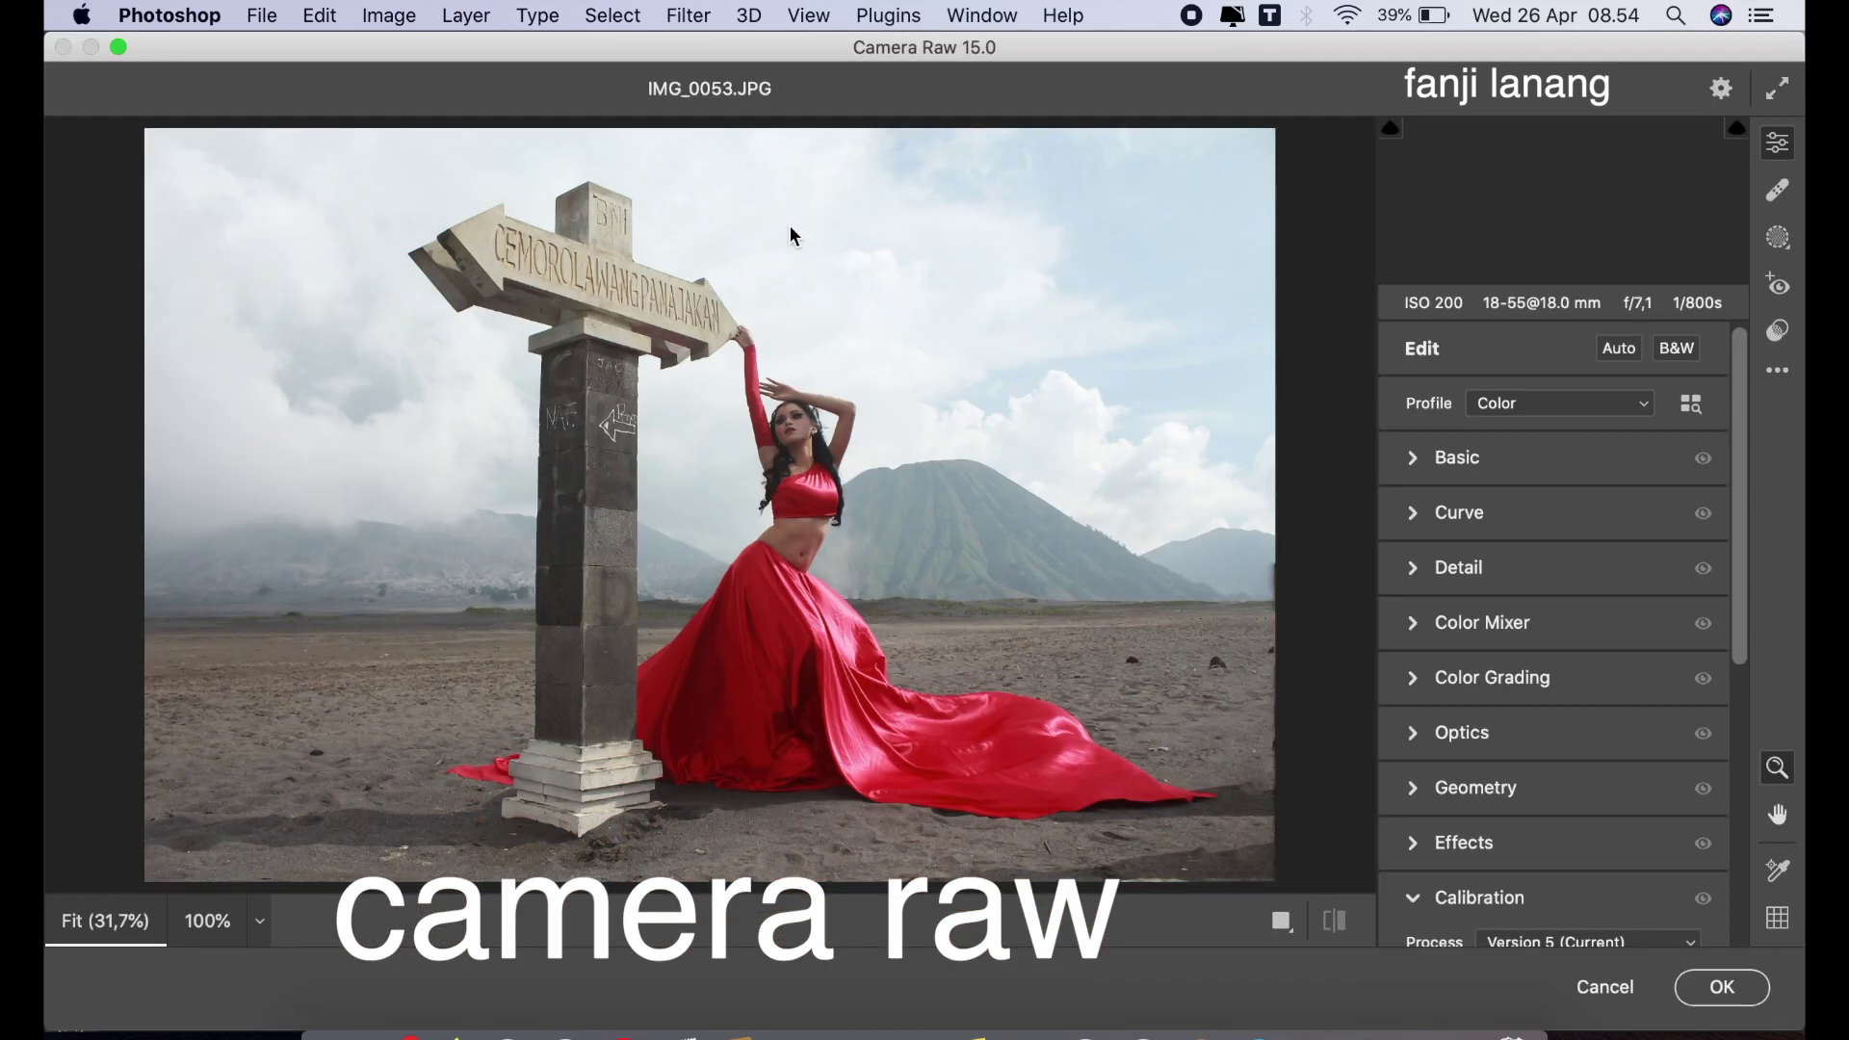
pyautogui.click(1420, 472)
pyautogui.moveTo(1553, 654); pyautogui.dragTo(1327, 683)
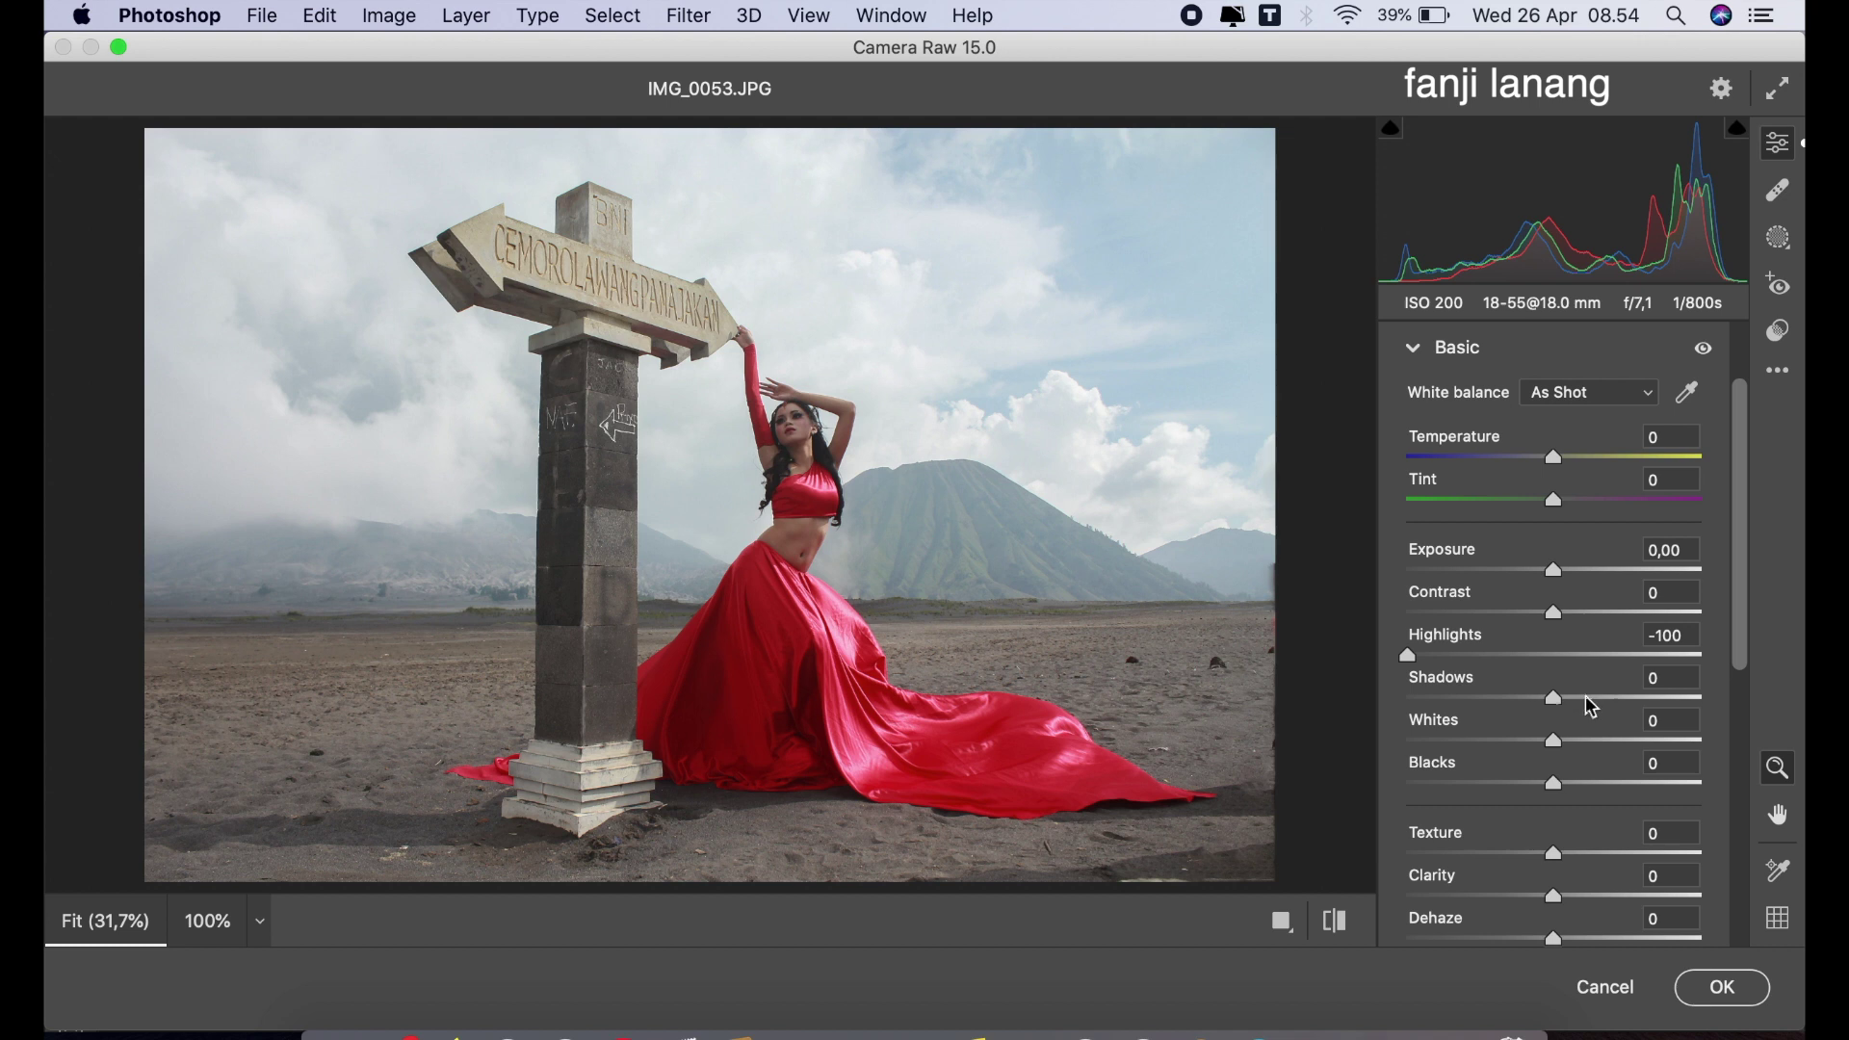
pyautogui.moveTo(1587, 699); pyautogui.dragTo(1801, 708)
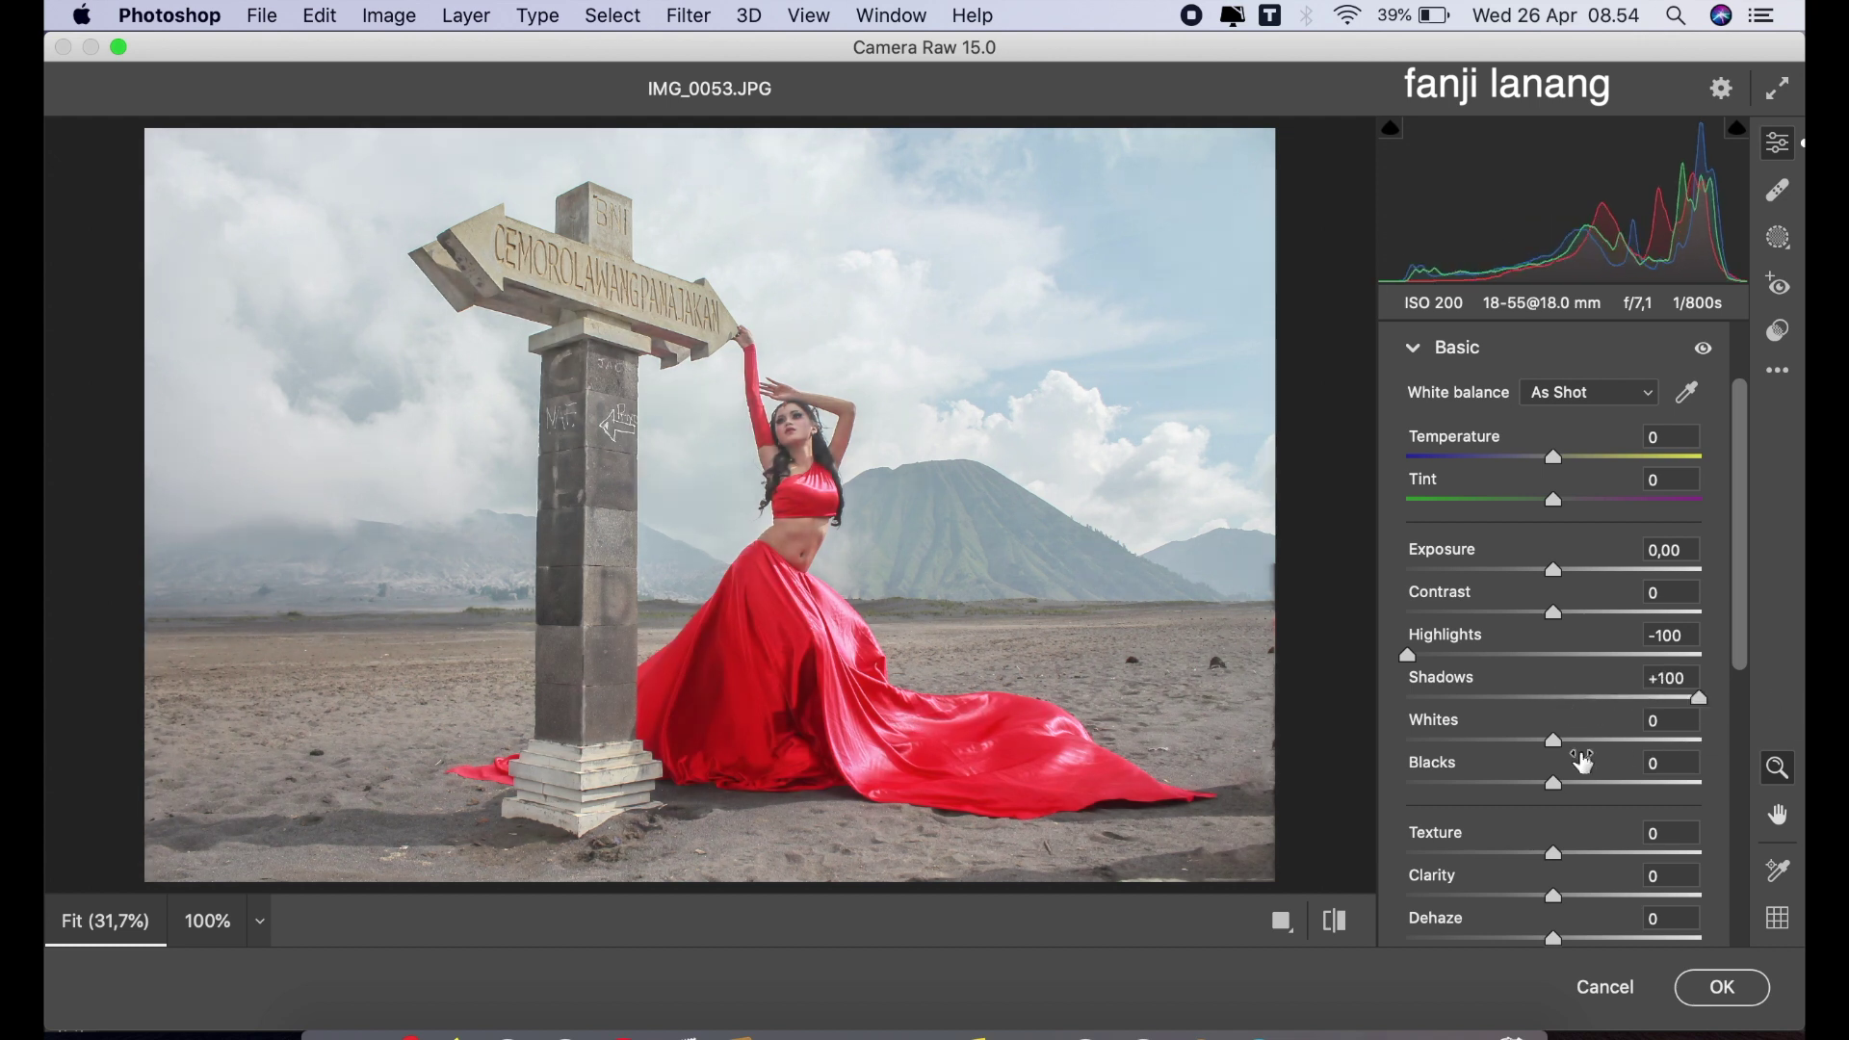
pyautogui.moveTo(1553, 741)
pyautogui.mouseDown()
pyautogui.moveTo(1322, 756)
pyautogui.moveTo(1503, 755)
pyautogui.moveTo(1415, 804)
pyautogui.moveTo(1449, 802)
pyautogui.mouseUp()
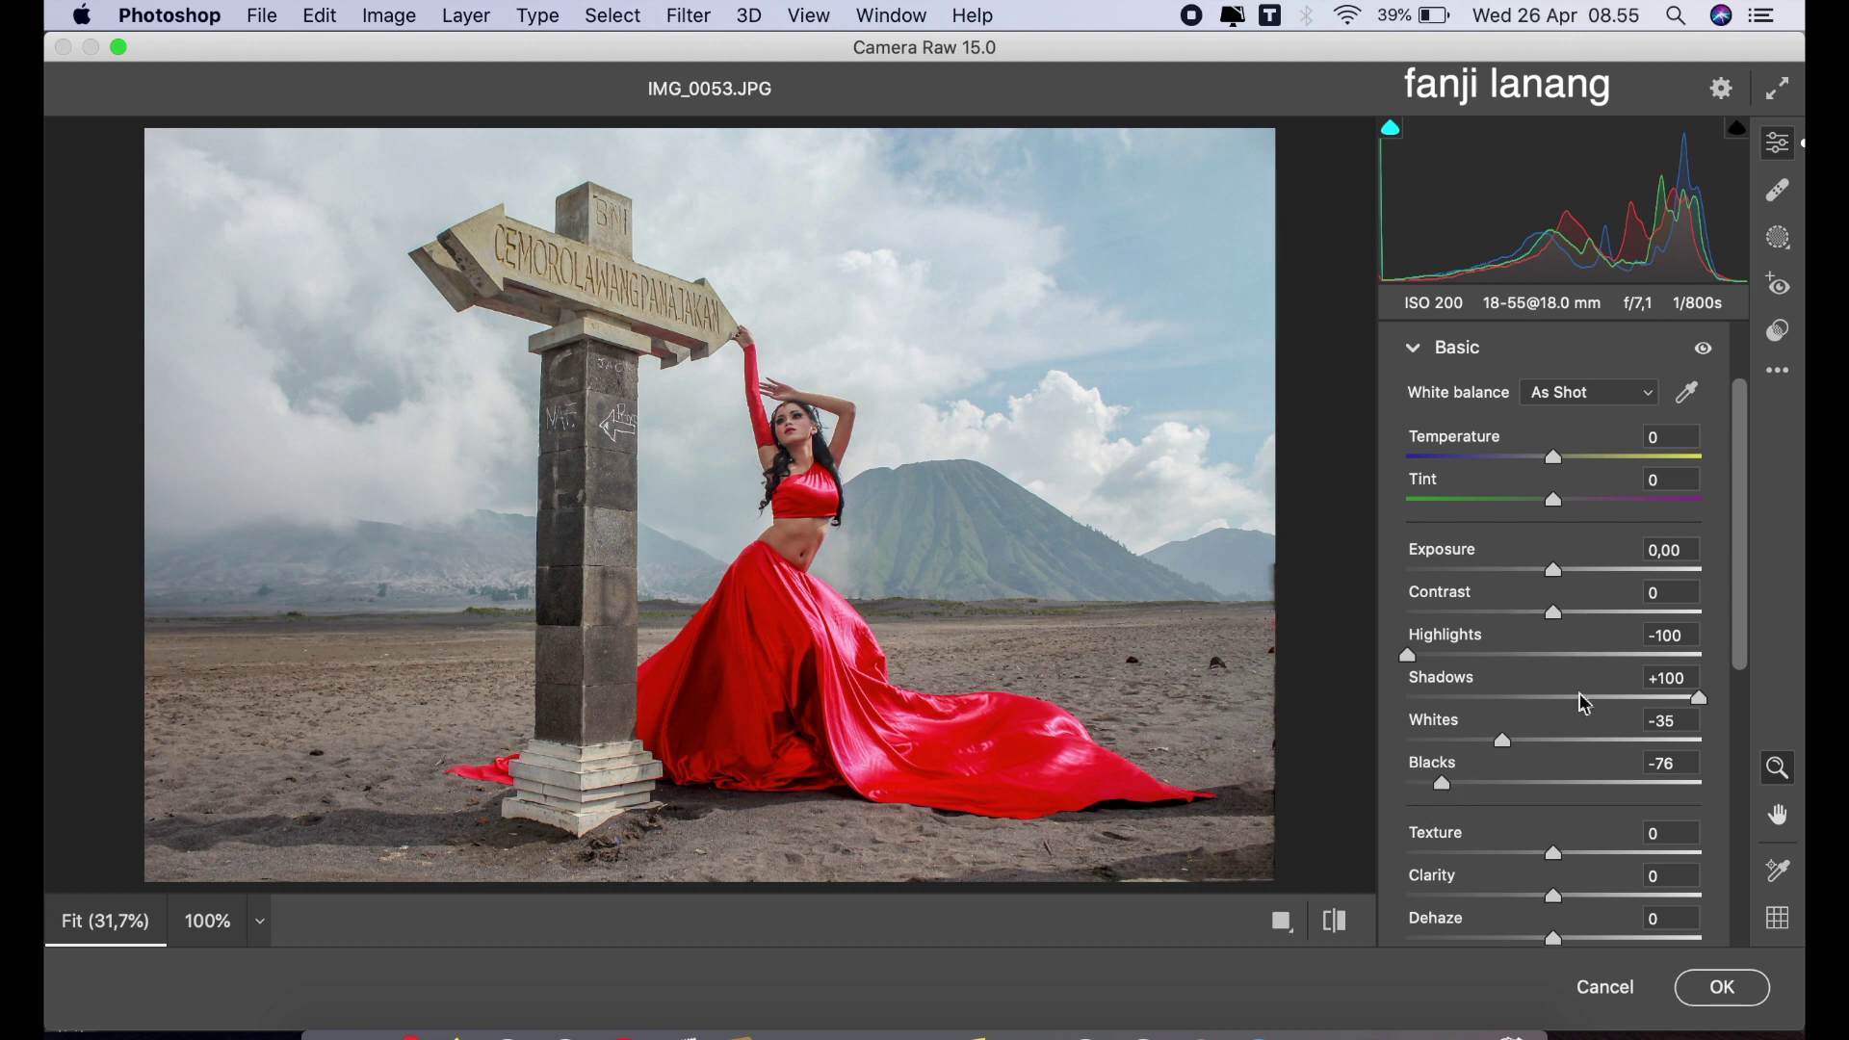
pyautogui.click(1415, 353)
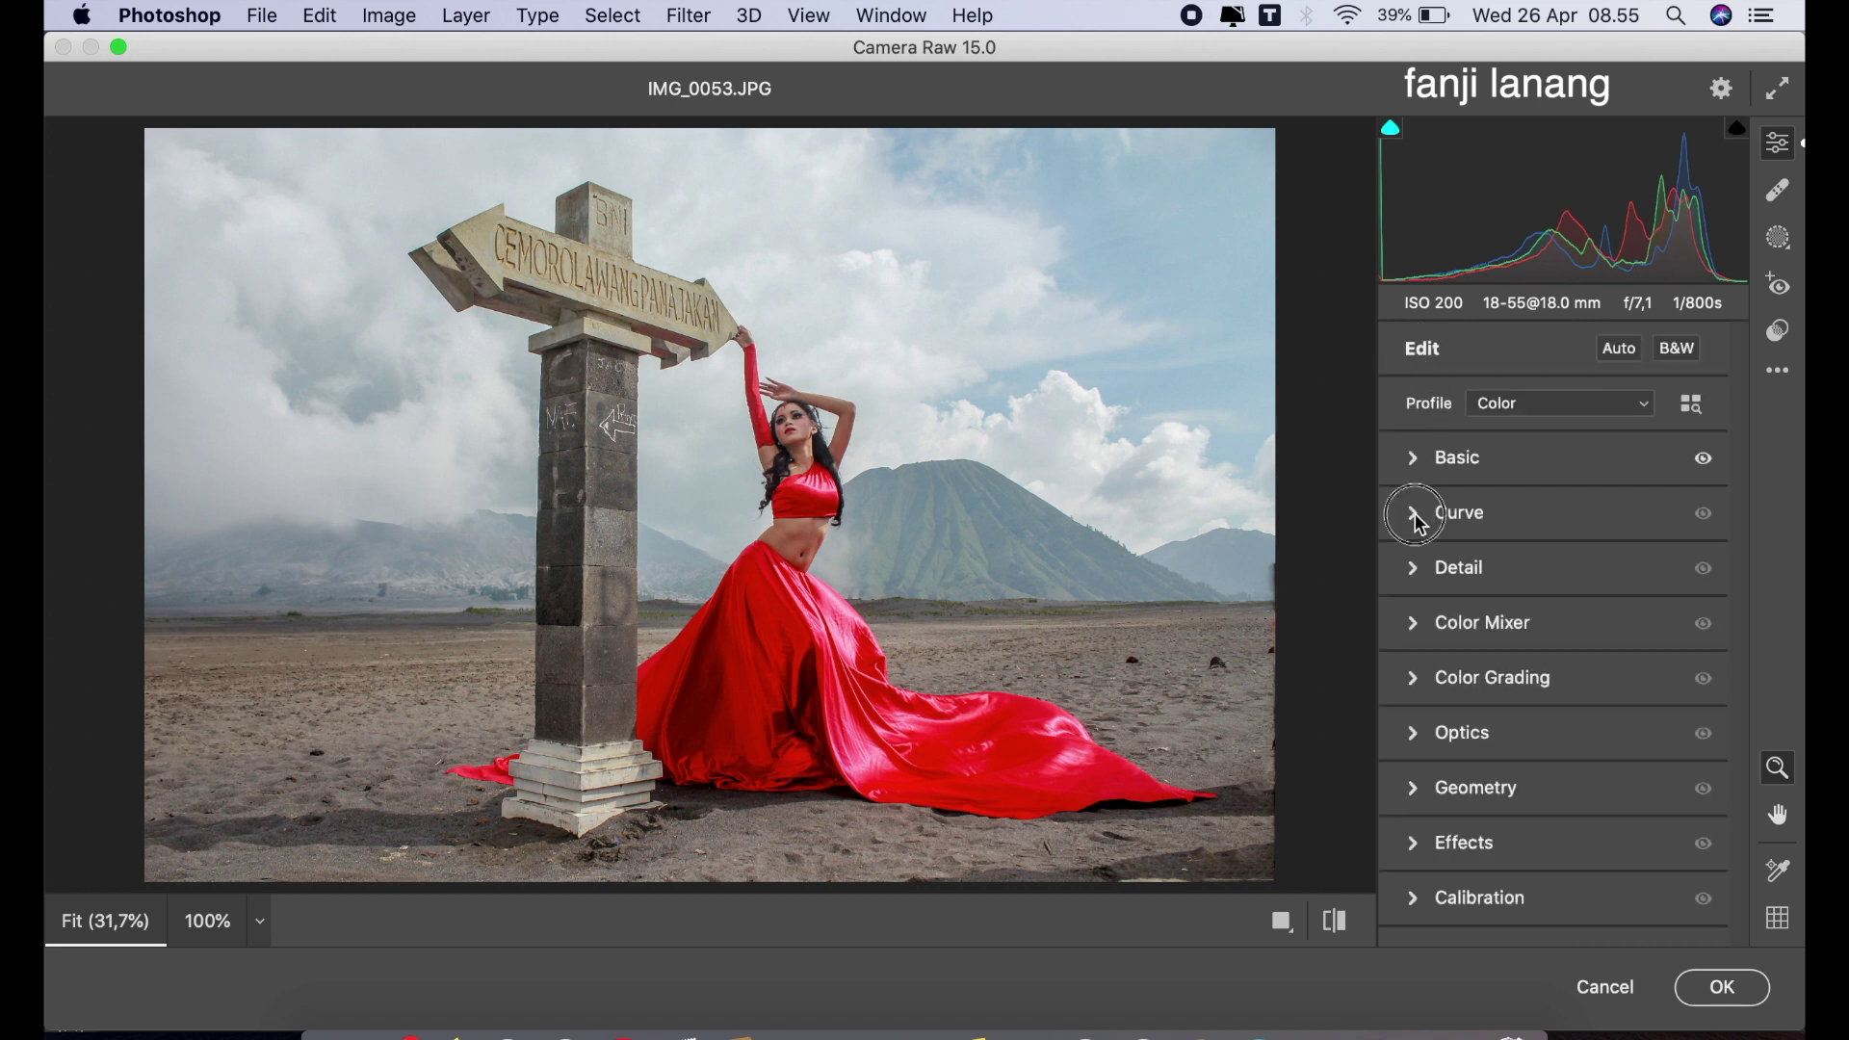
# Lower the point curve's white point to 232 and set the blue curve endpoints to 196 and 18.
pyautogui.click(1429, 508)
pyautogui.click(1504, 397)
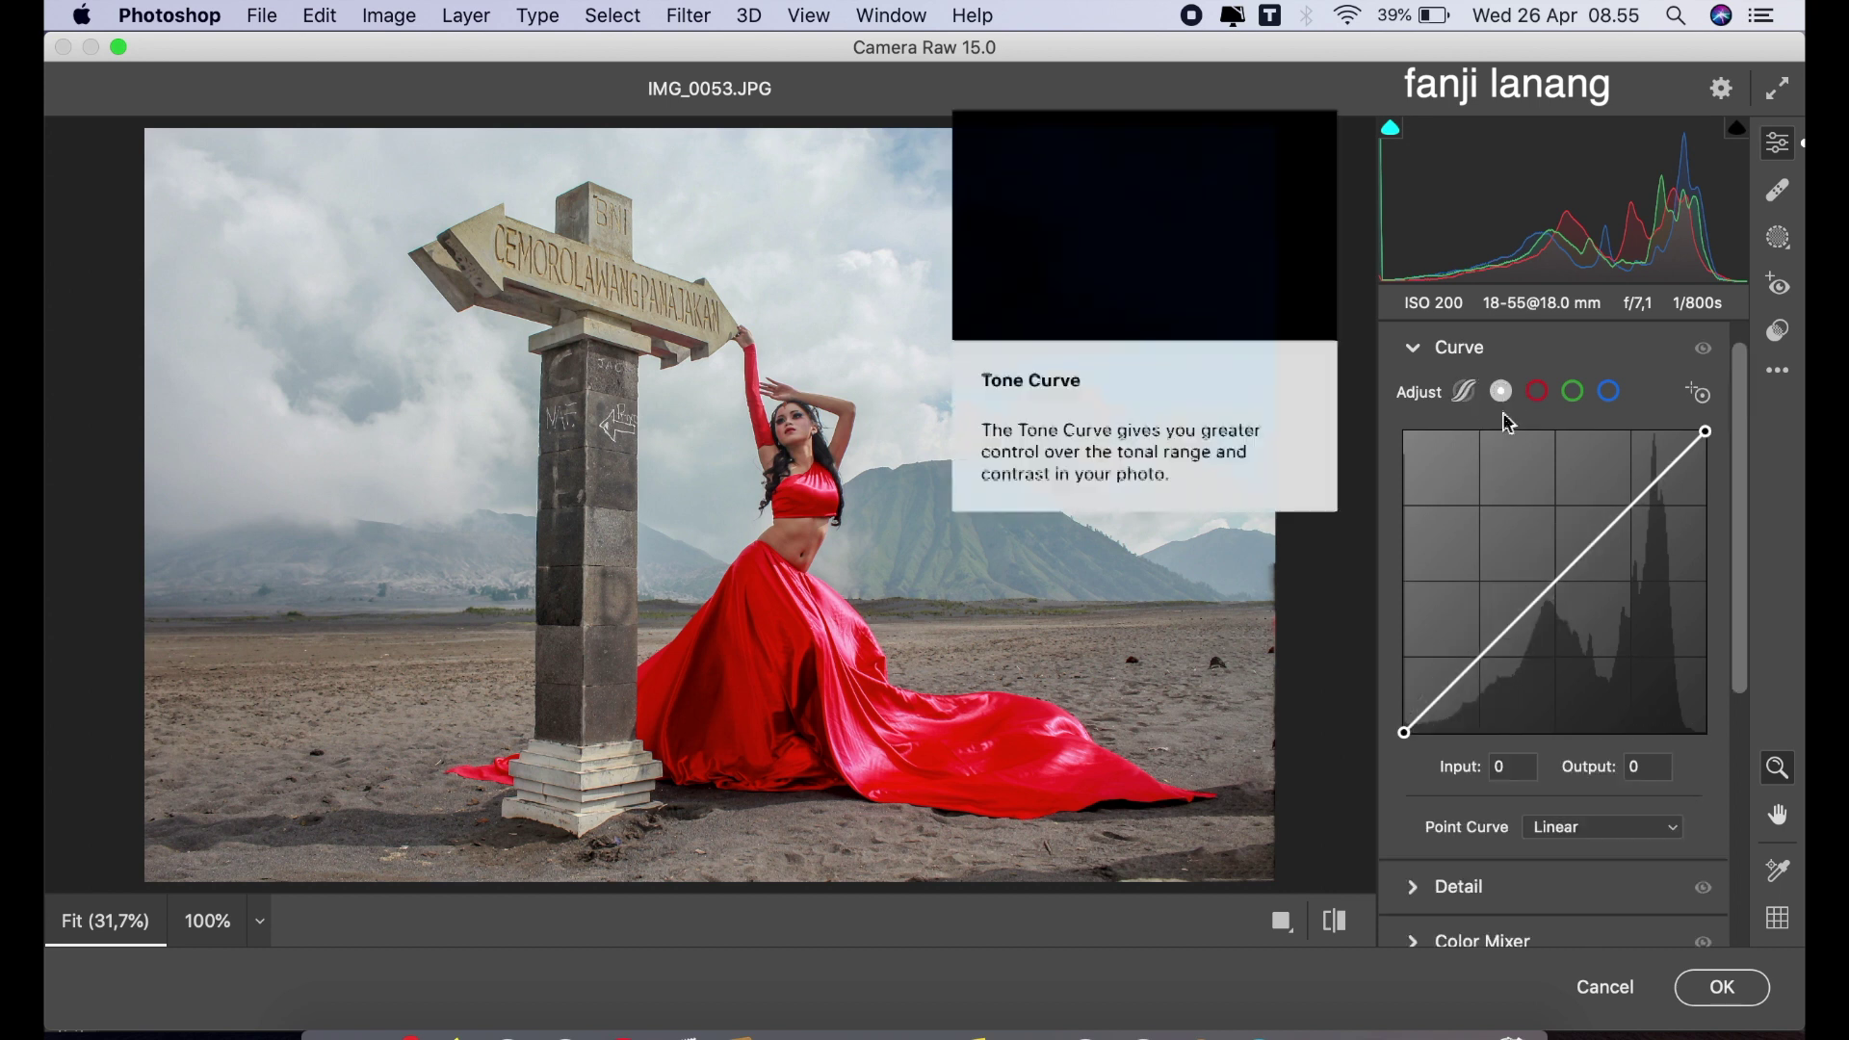
pyautogui.moveTo(1706, 433); pyautogui.dragTo(1705, 460)
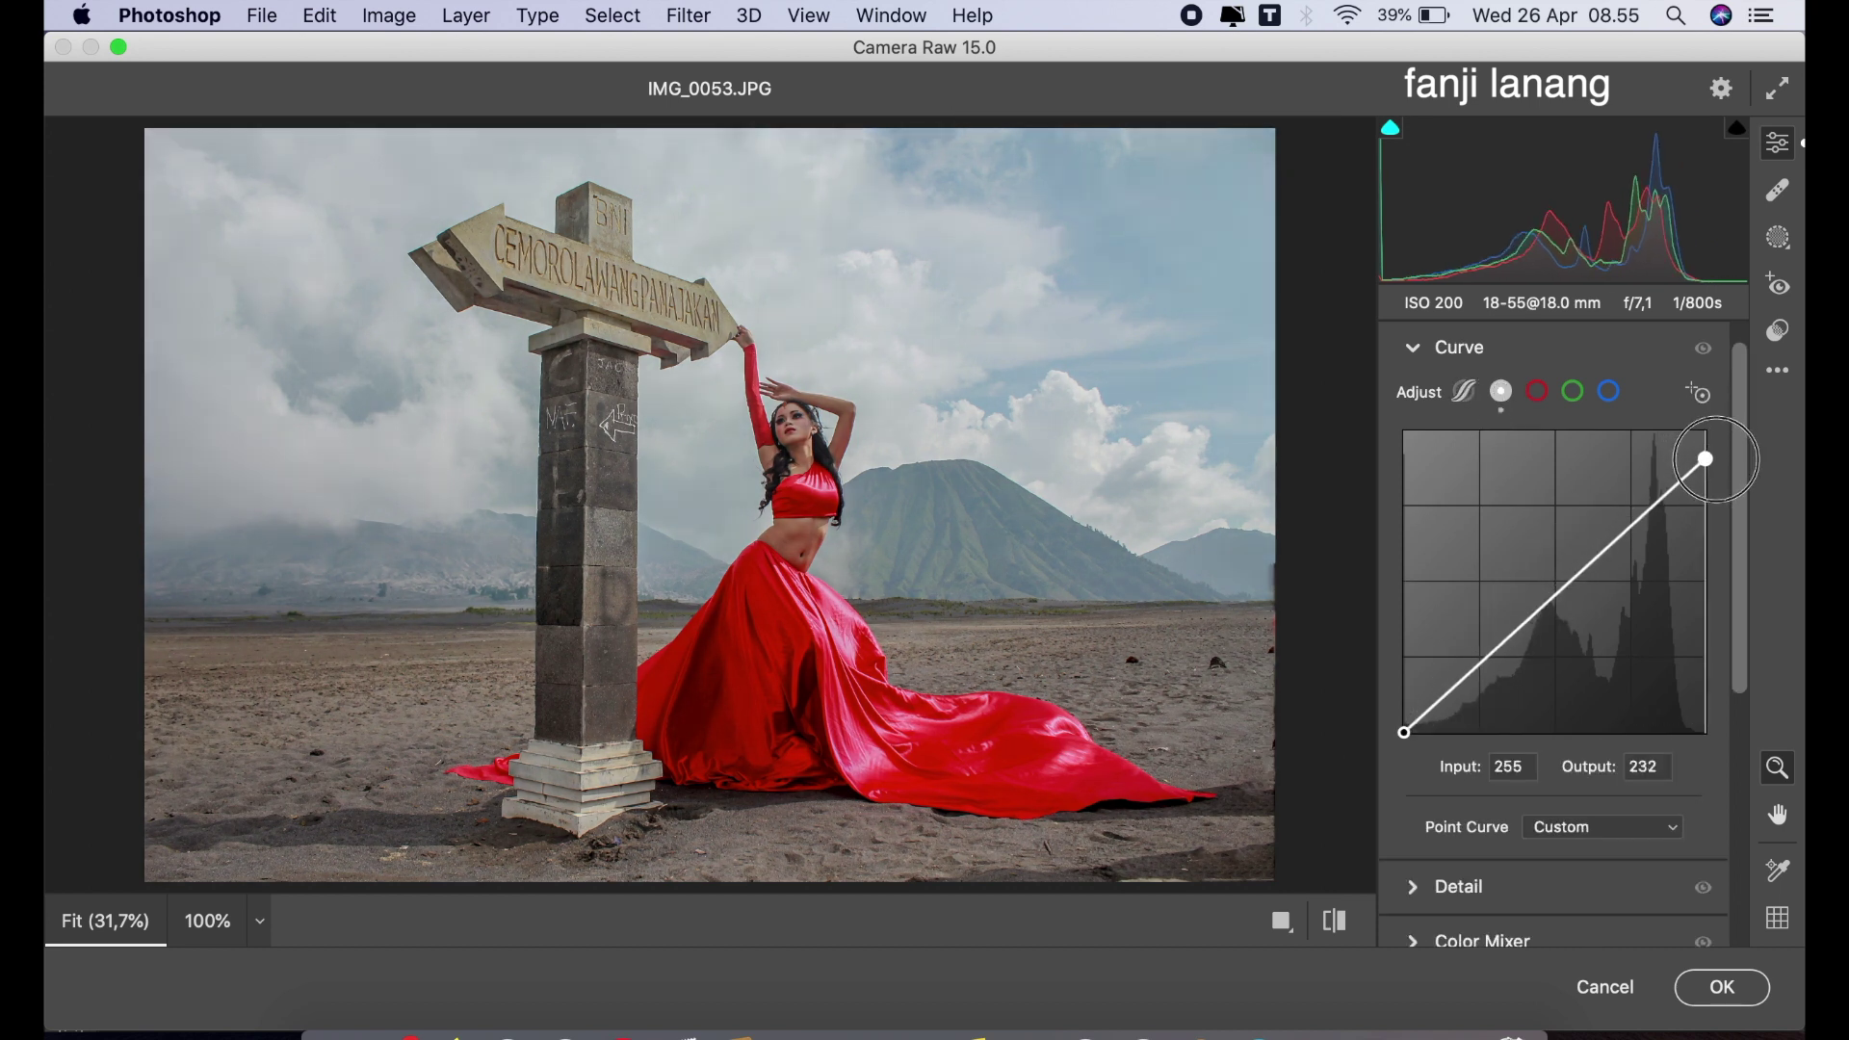
pyautogui.click(1609, 391)
pyautogui.moveTo(1706, 431); pyautogui.dragTo(1706, 502)
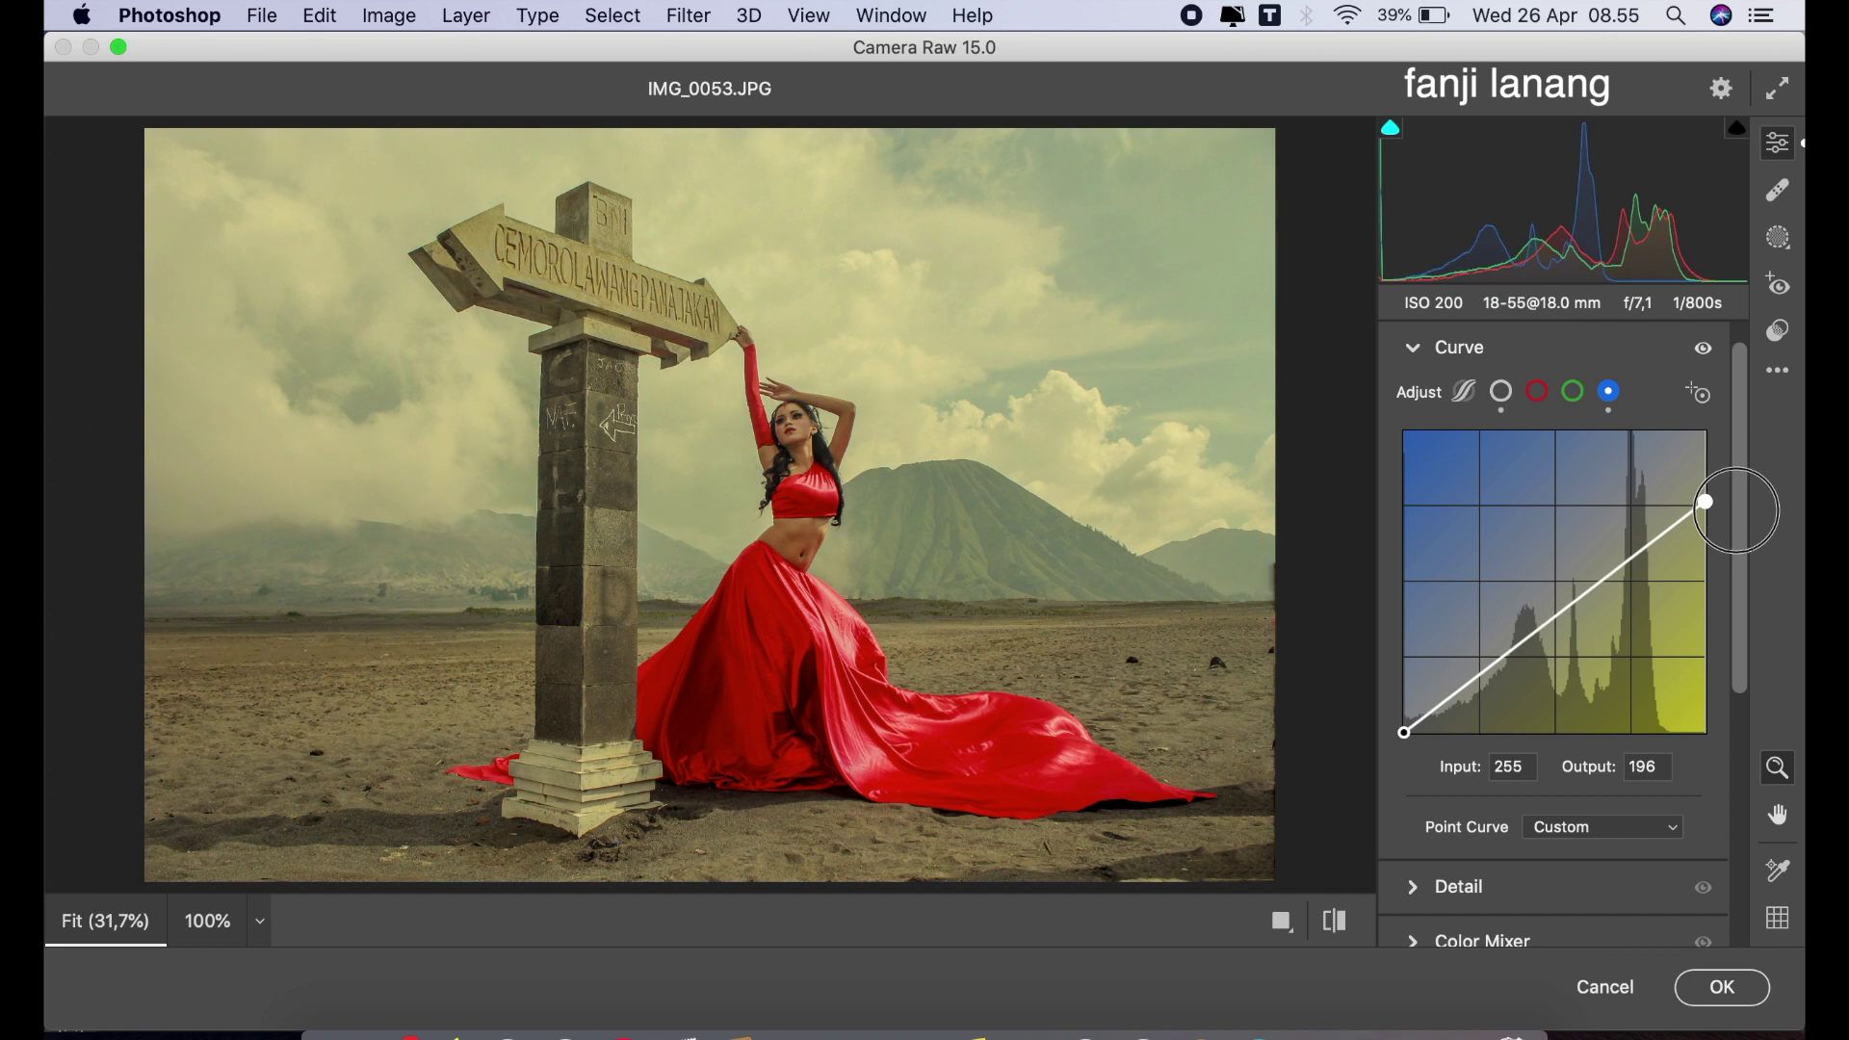
pyautogui.moveTo(1403, 734); pyautogui.dragTo(1404, 654)
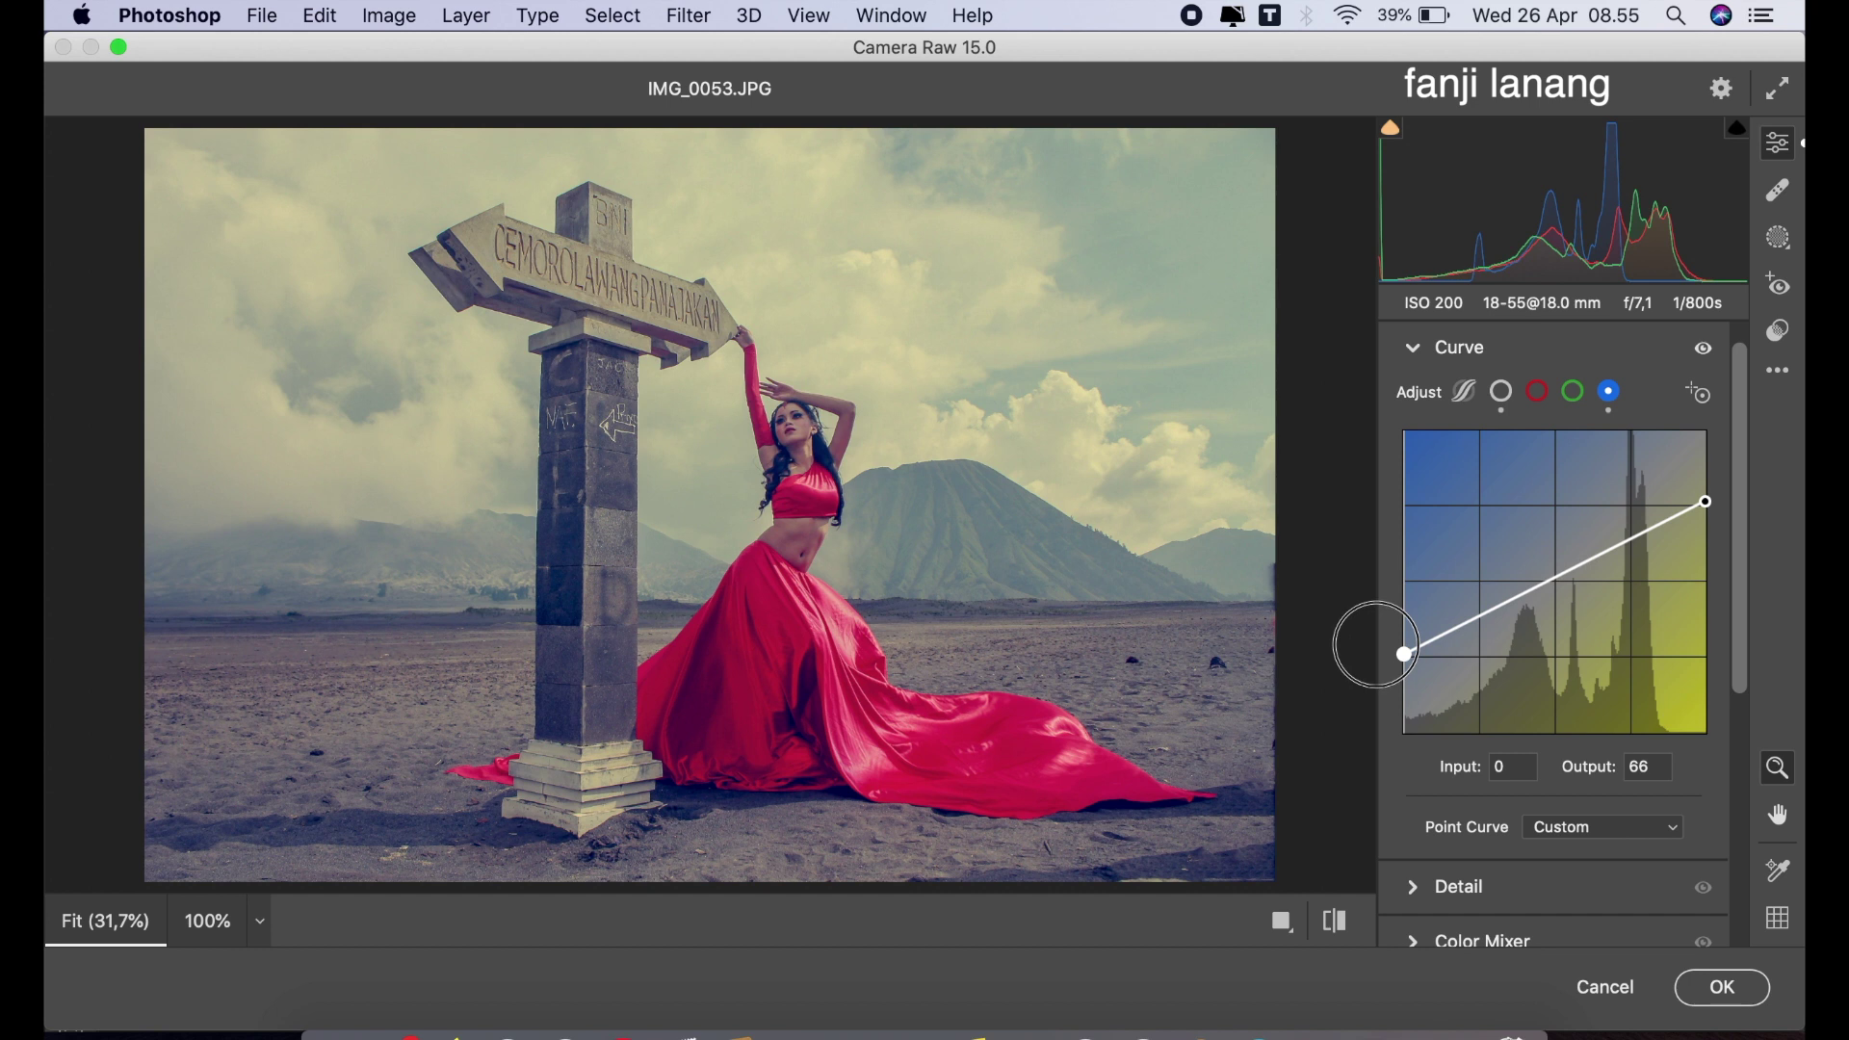
pyautogui.moveTo(1404, 654)
pyautogui.mouseDown()
pyautogui.moveTo(1404, 734)
pyautogui.moveTo(1380, 712)
pyautogui.mouseUp()
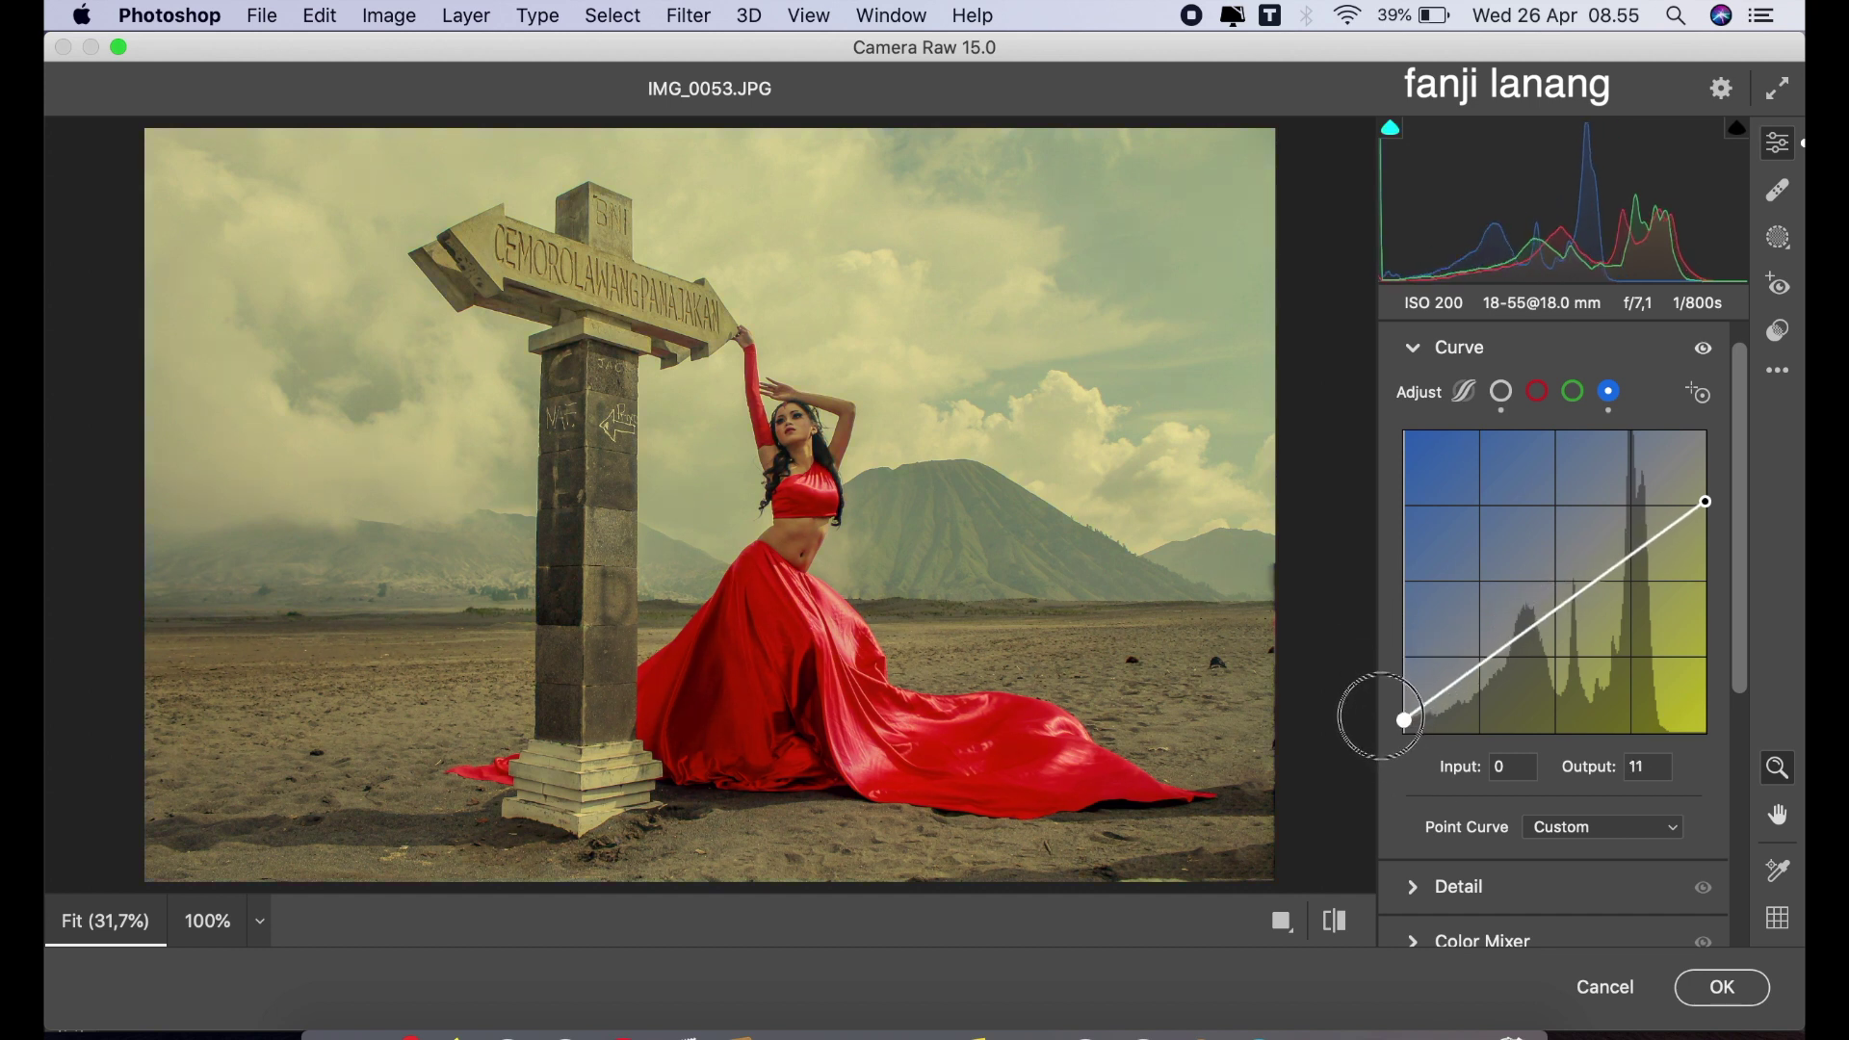
pyautogui.click(1414, 349)
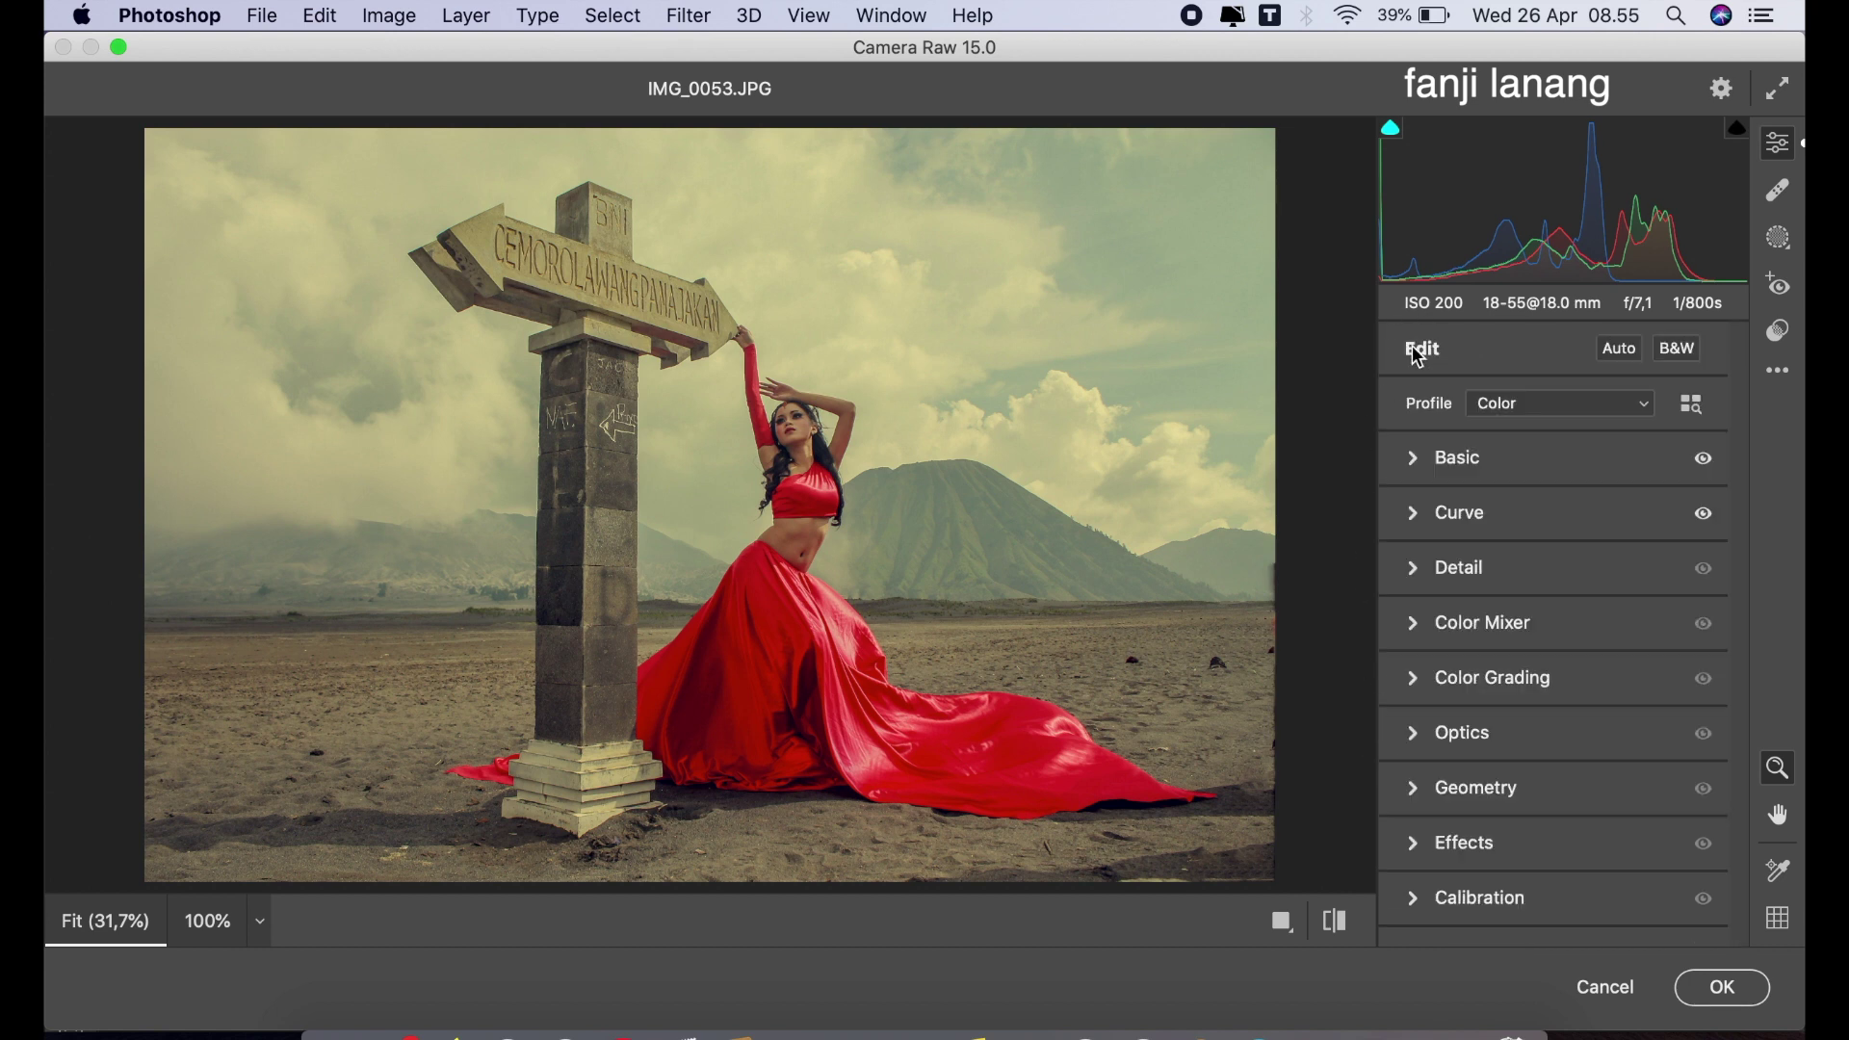
# In the Color Mixer, shift Greens hue to +50, Aquas to +45 and Blues to -30.
pyautogui.click(1417, 624)
pyautogui.click(1425, 492)
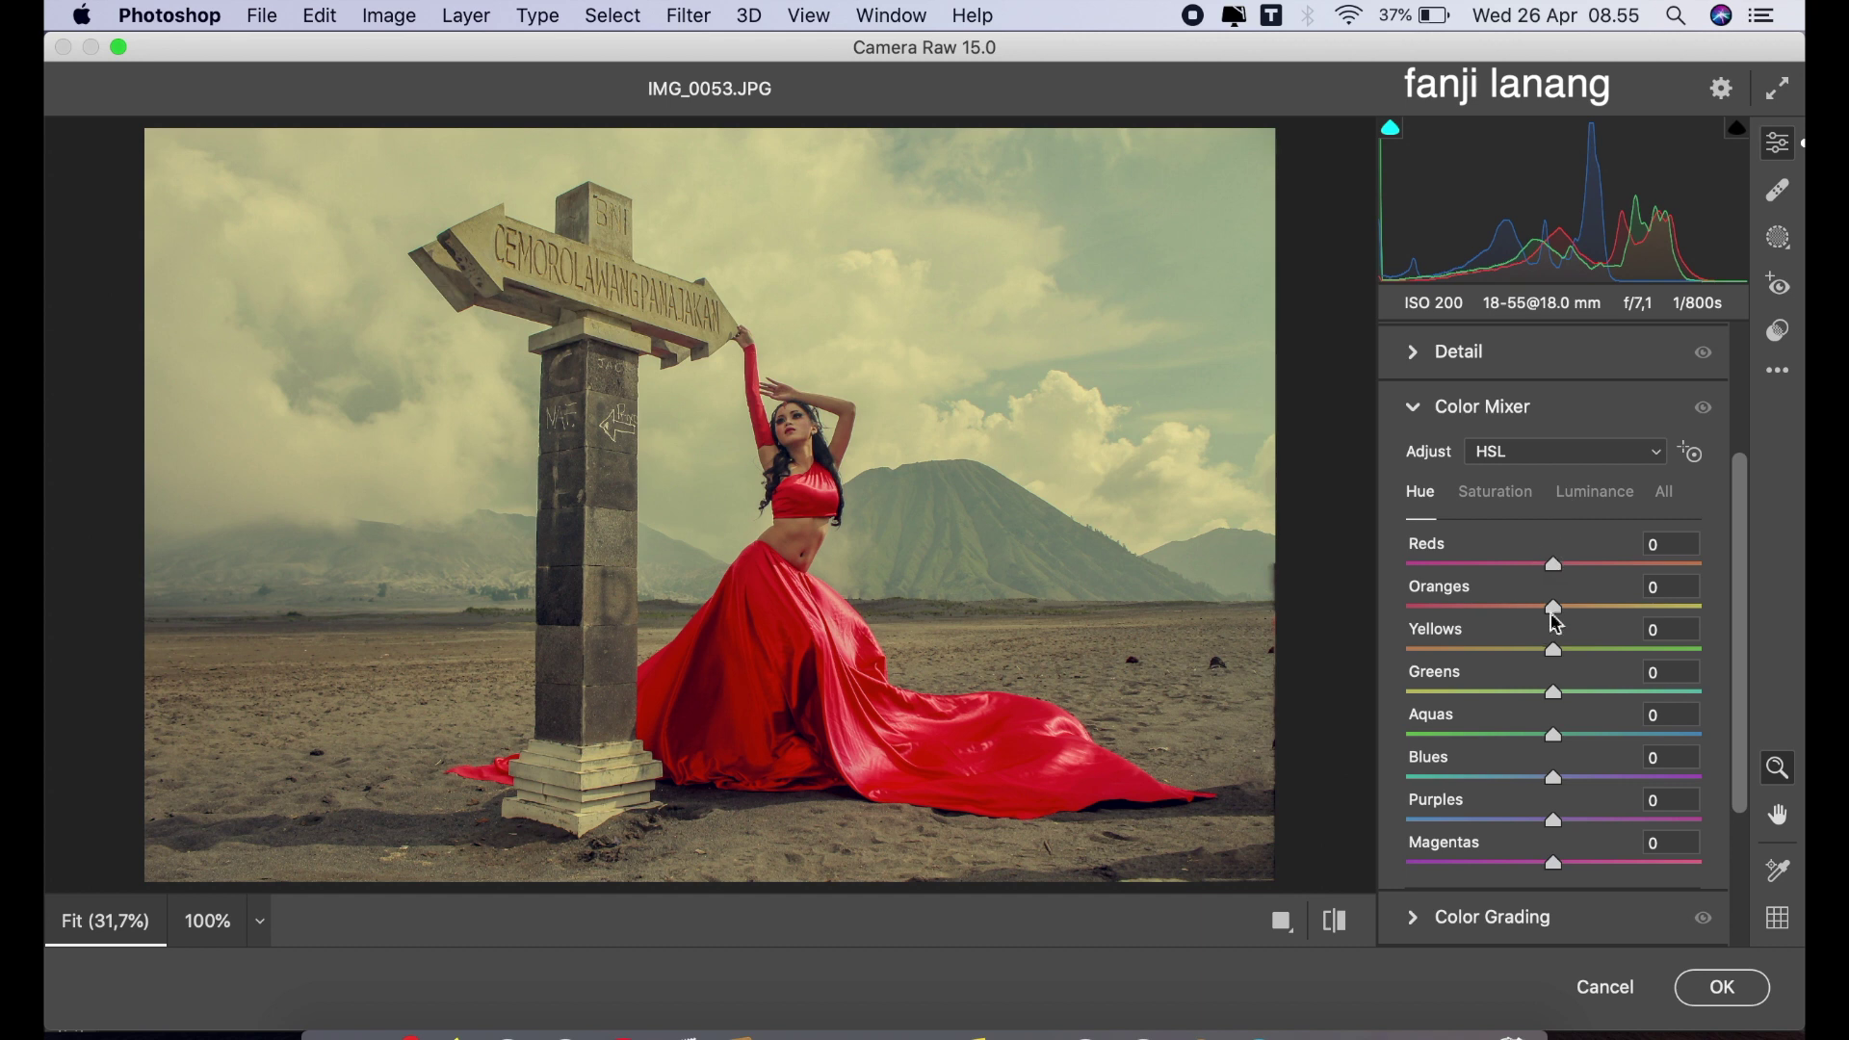
pyautogui.moveTo(1553, 692); pyautogui.dragTo(1624, 694)
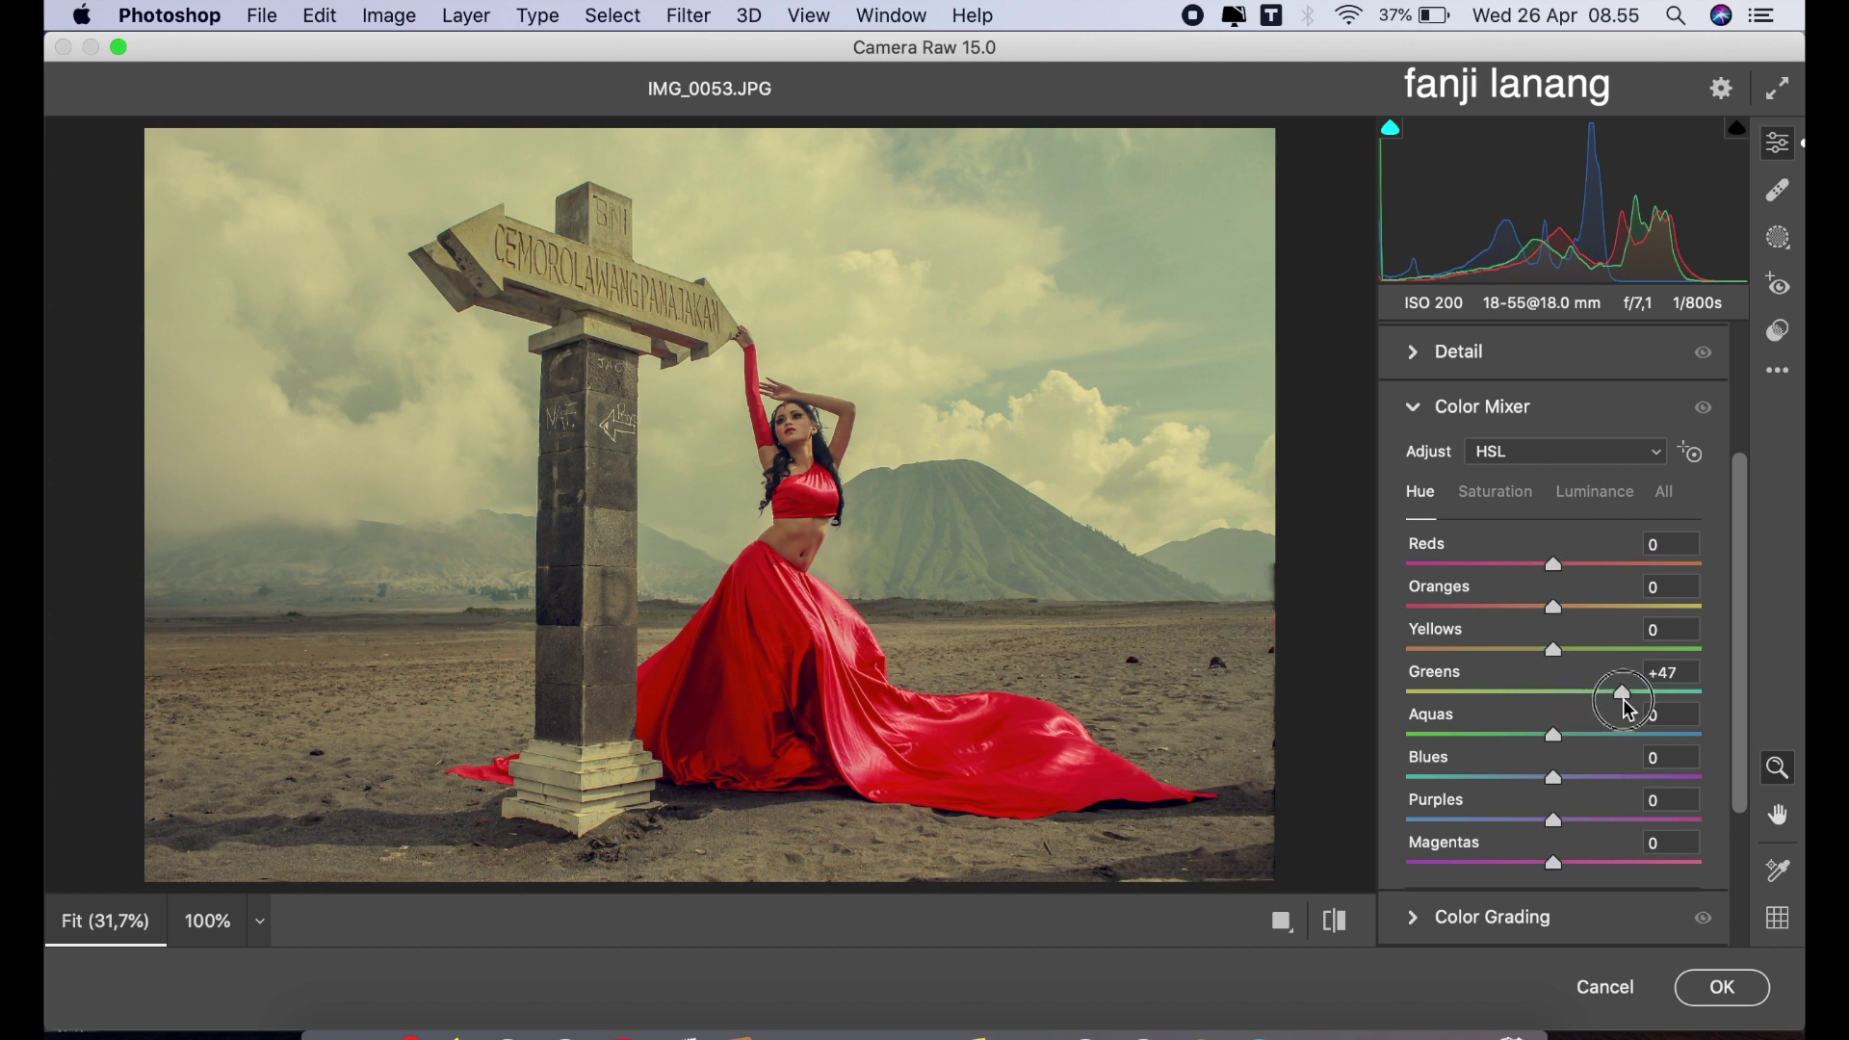
pyautogui.moveTo(1625, 706); pyautogui.dragTo(1620, 745)
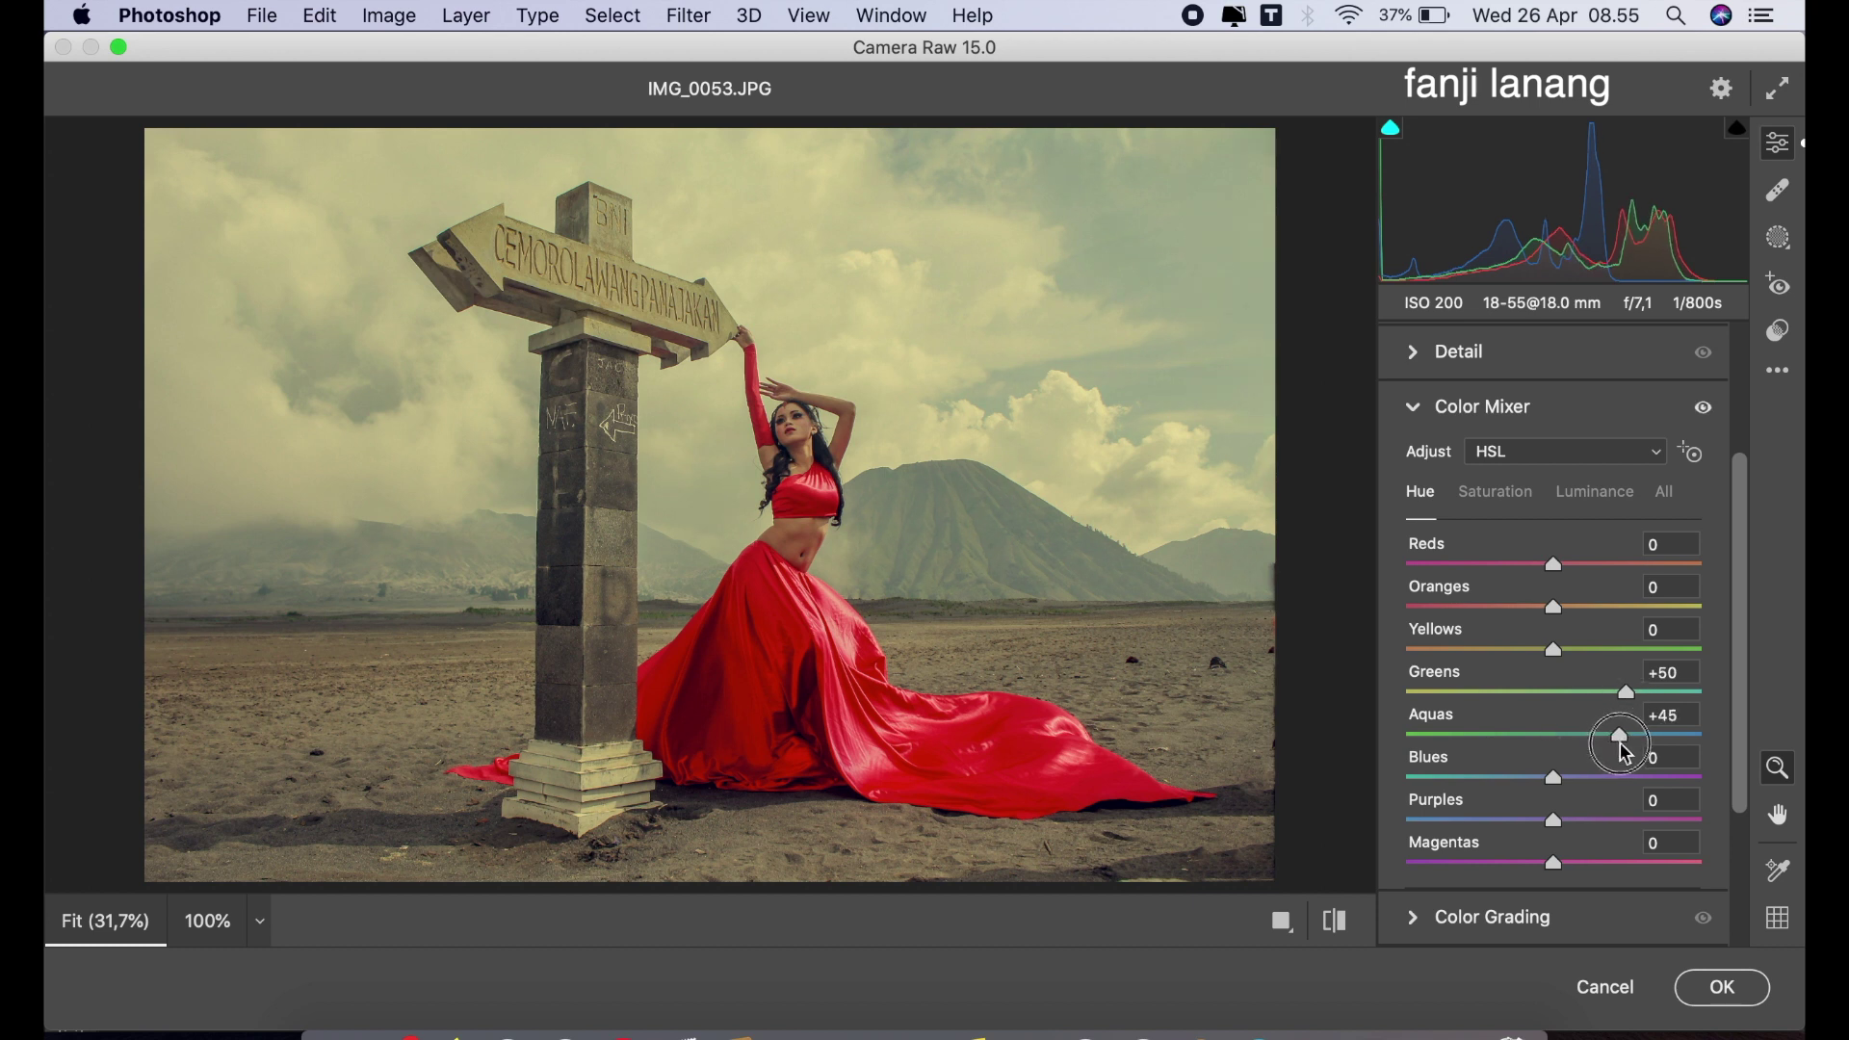
pyautogui.moveTo(1533, 781); pyautogui.dragTo(1510, 782)
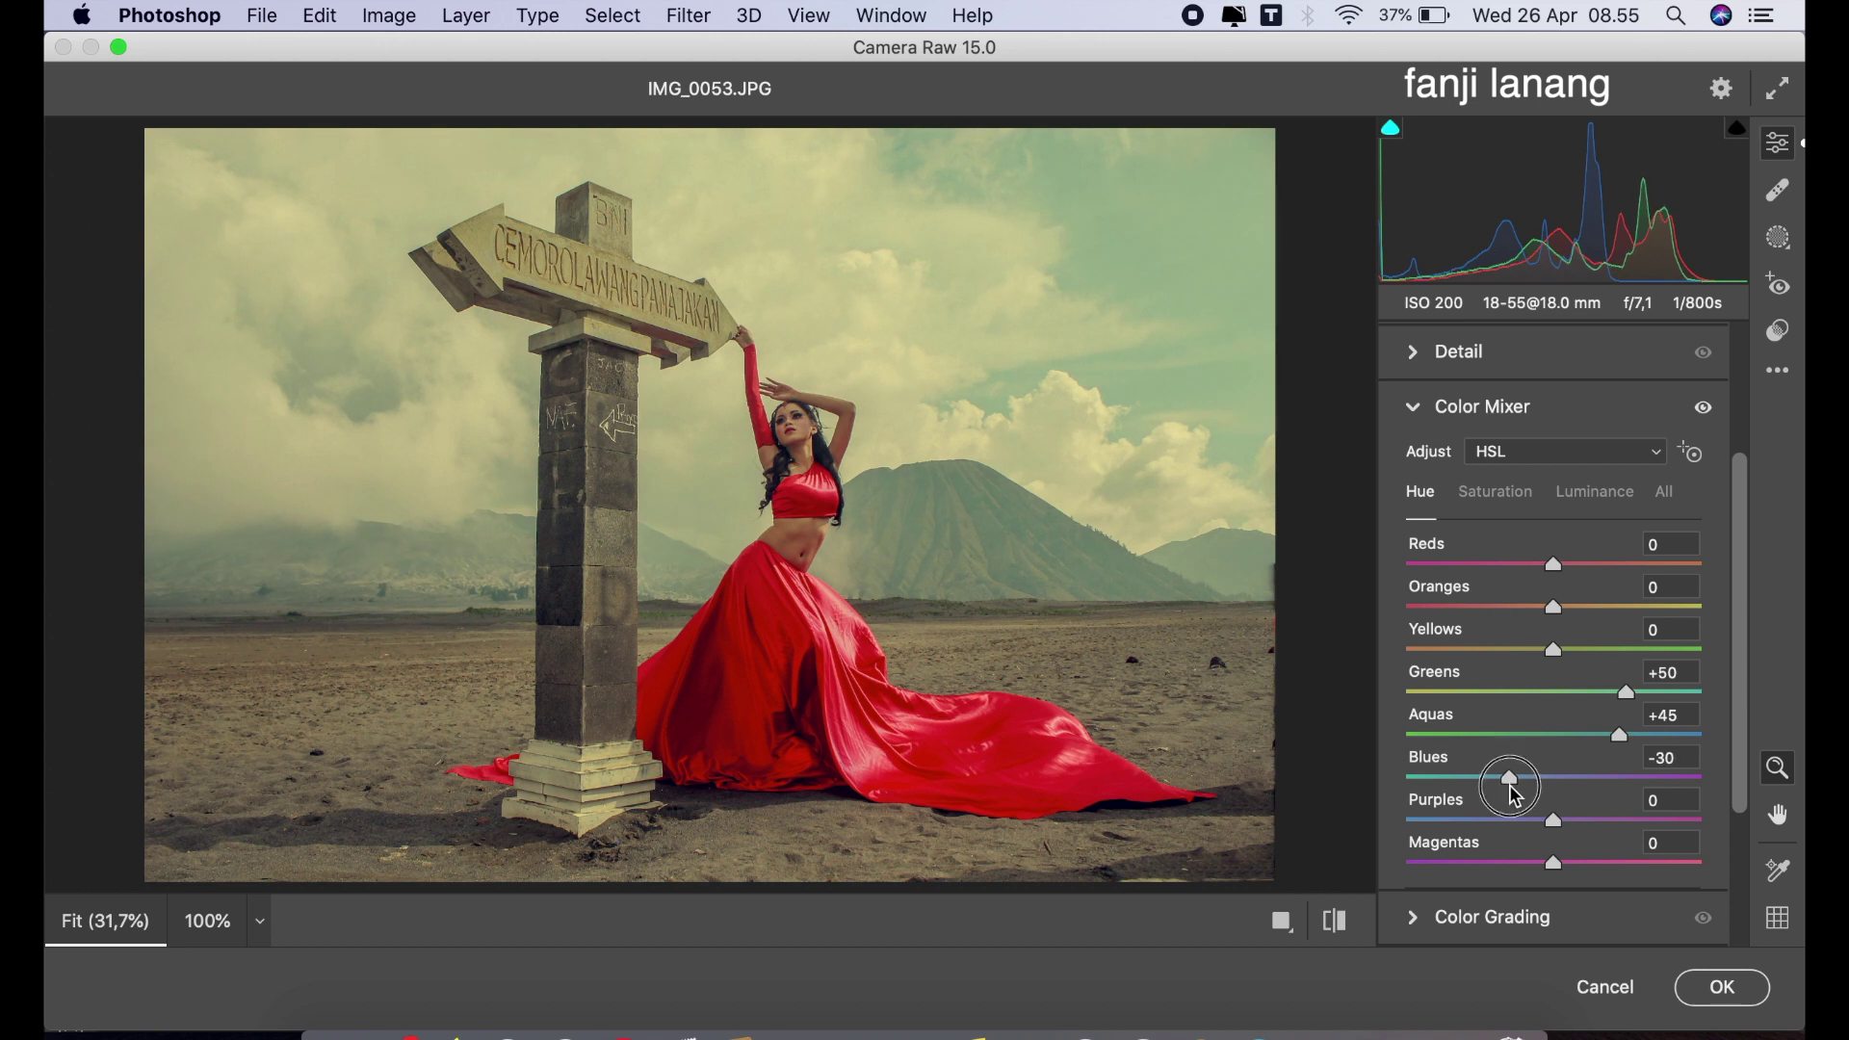
# Desaturate Yellows to -56 and reduce Greens, then raise Oranges luminance to +20.
pyautogui.click(1483, 497)
pyautogui.click(1472, 650)
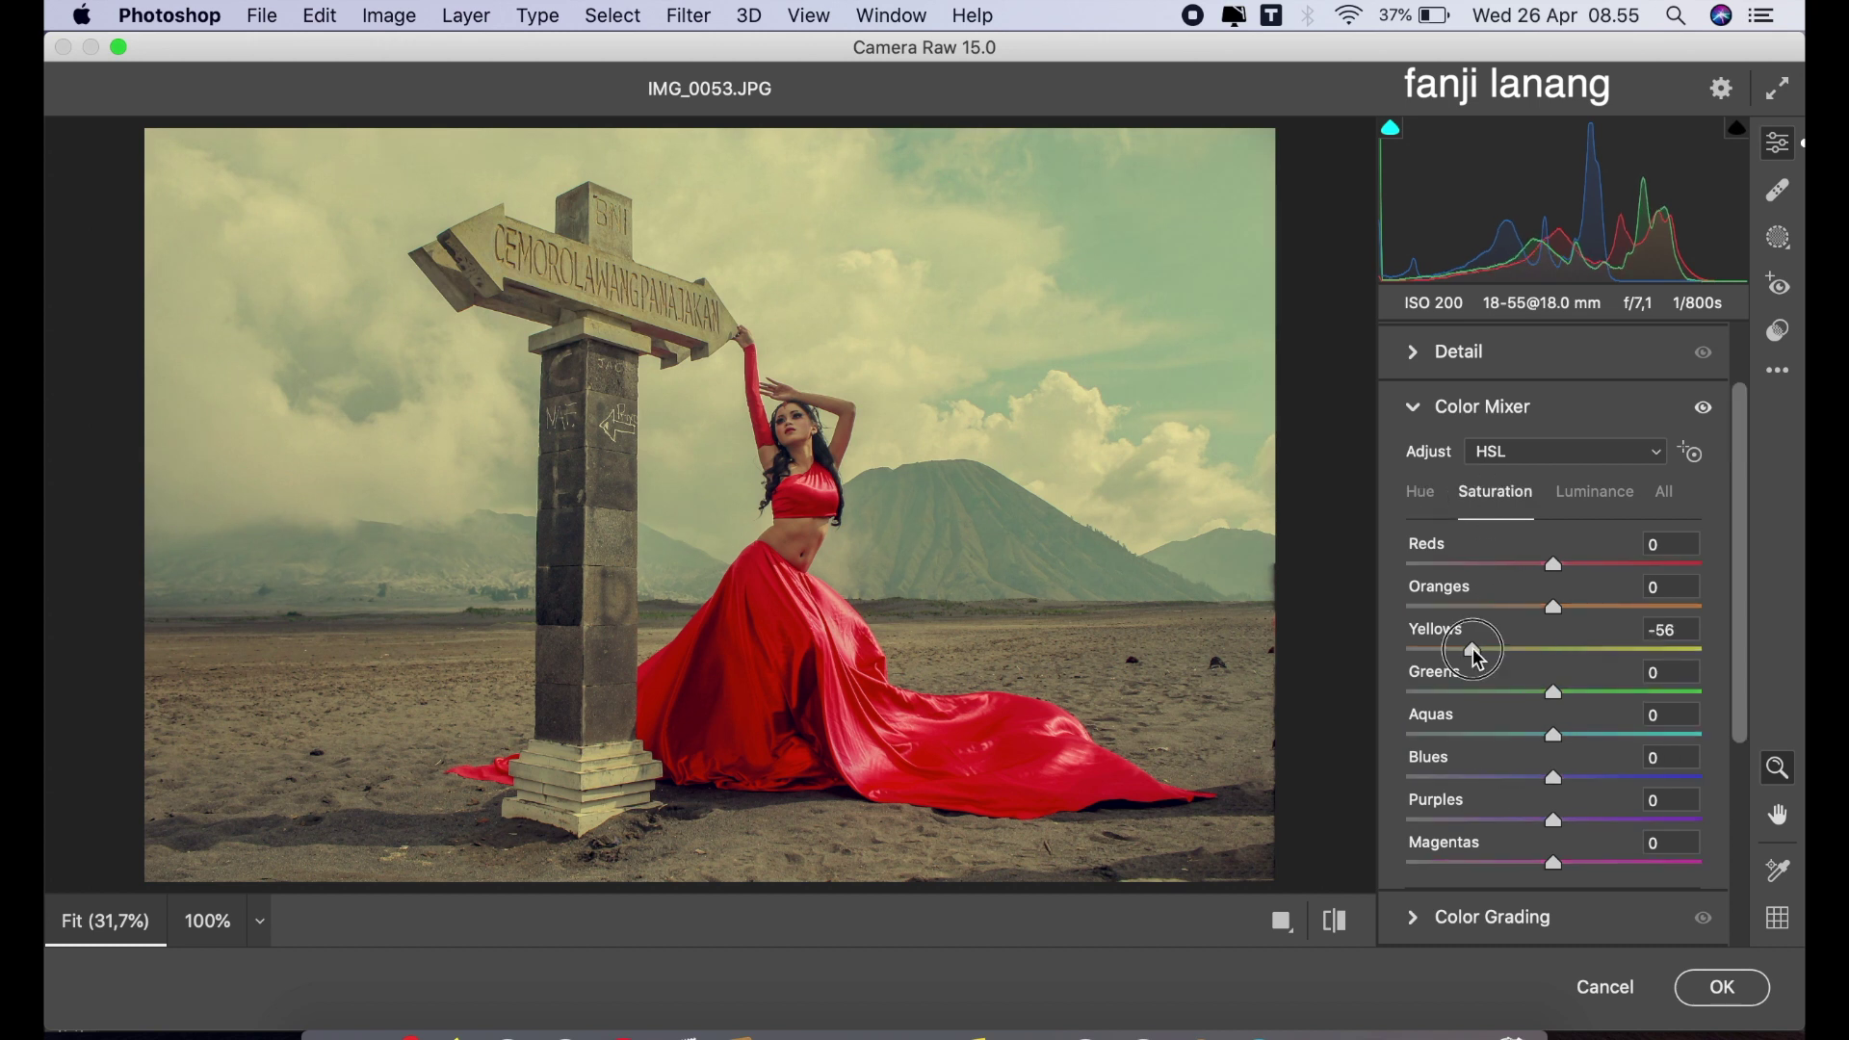
pyautogui.click(1463, 692)
pyautogui.click(1593, 492)
pyautogui.click(1585, 610)
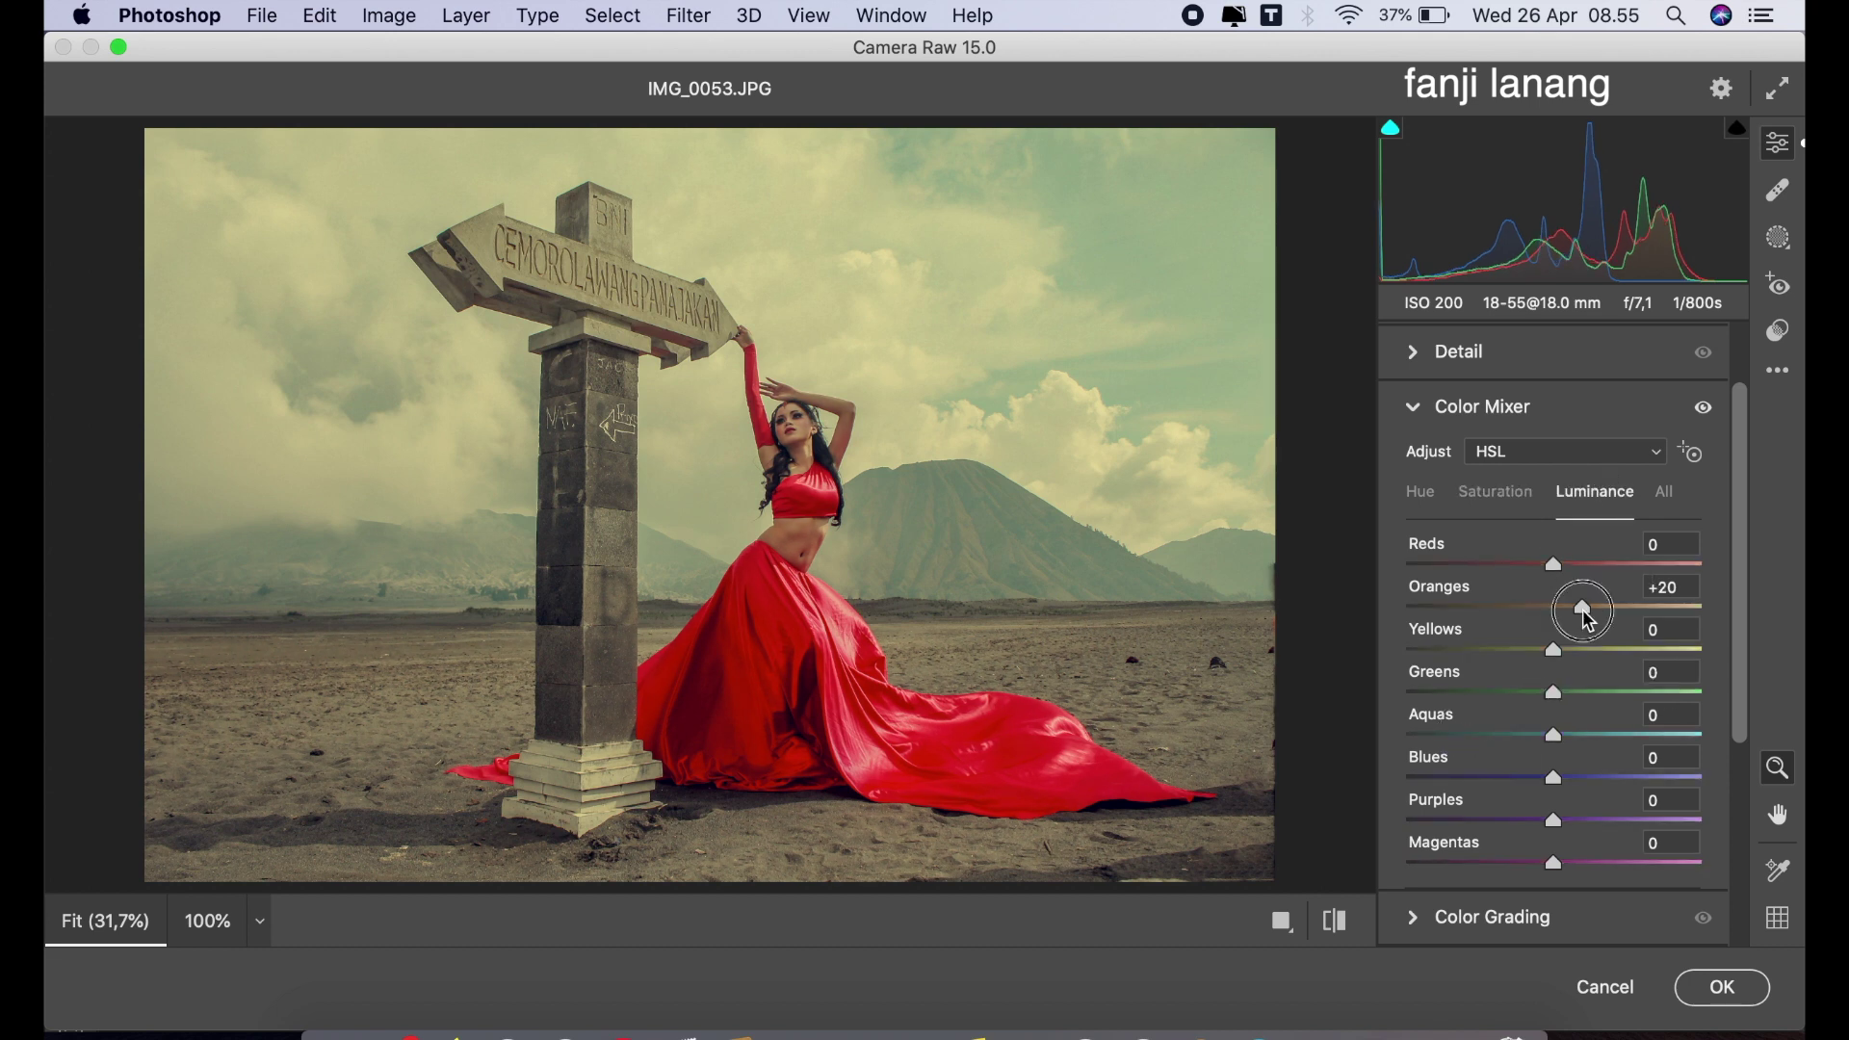
pyautogui.click(1423, 420)
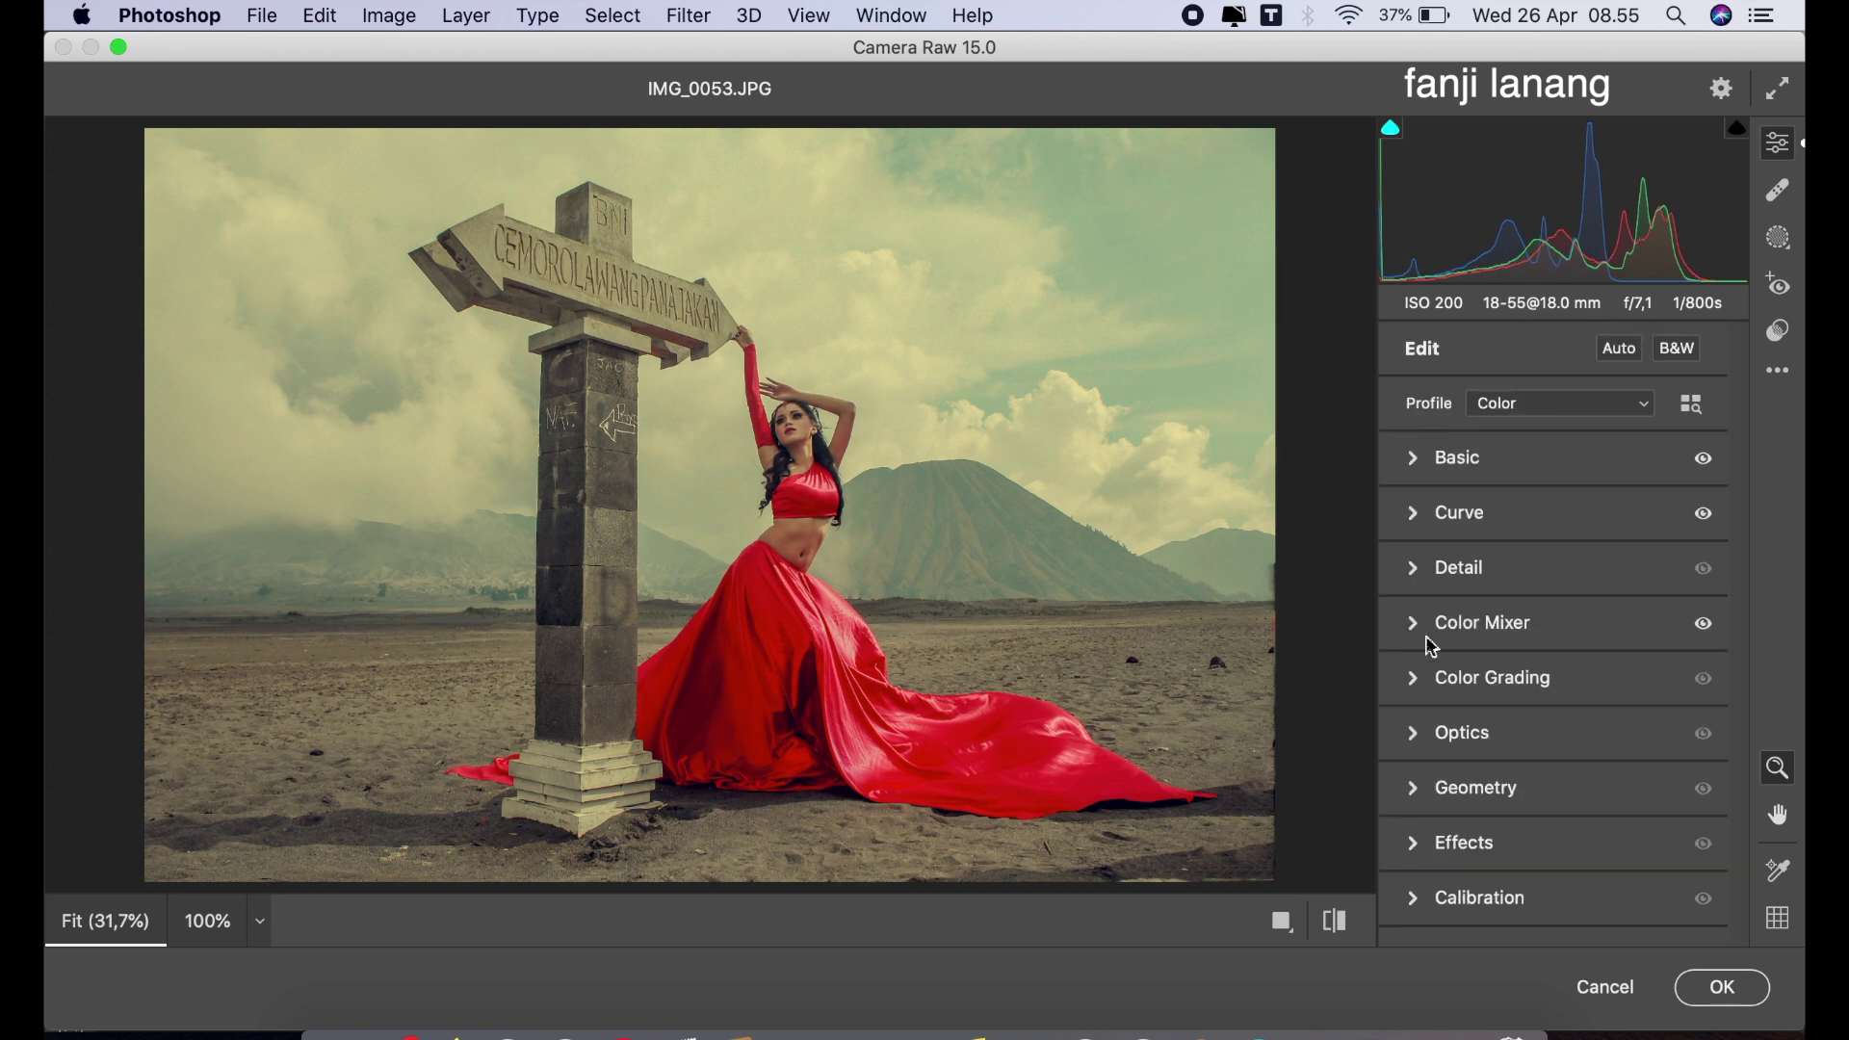
# Color-grade the midtones with hue 205 and saturation 15.
pyautogui.click(1420, 680)
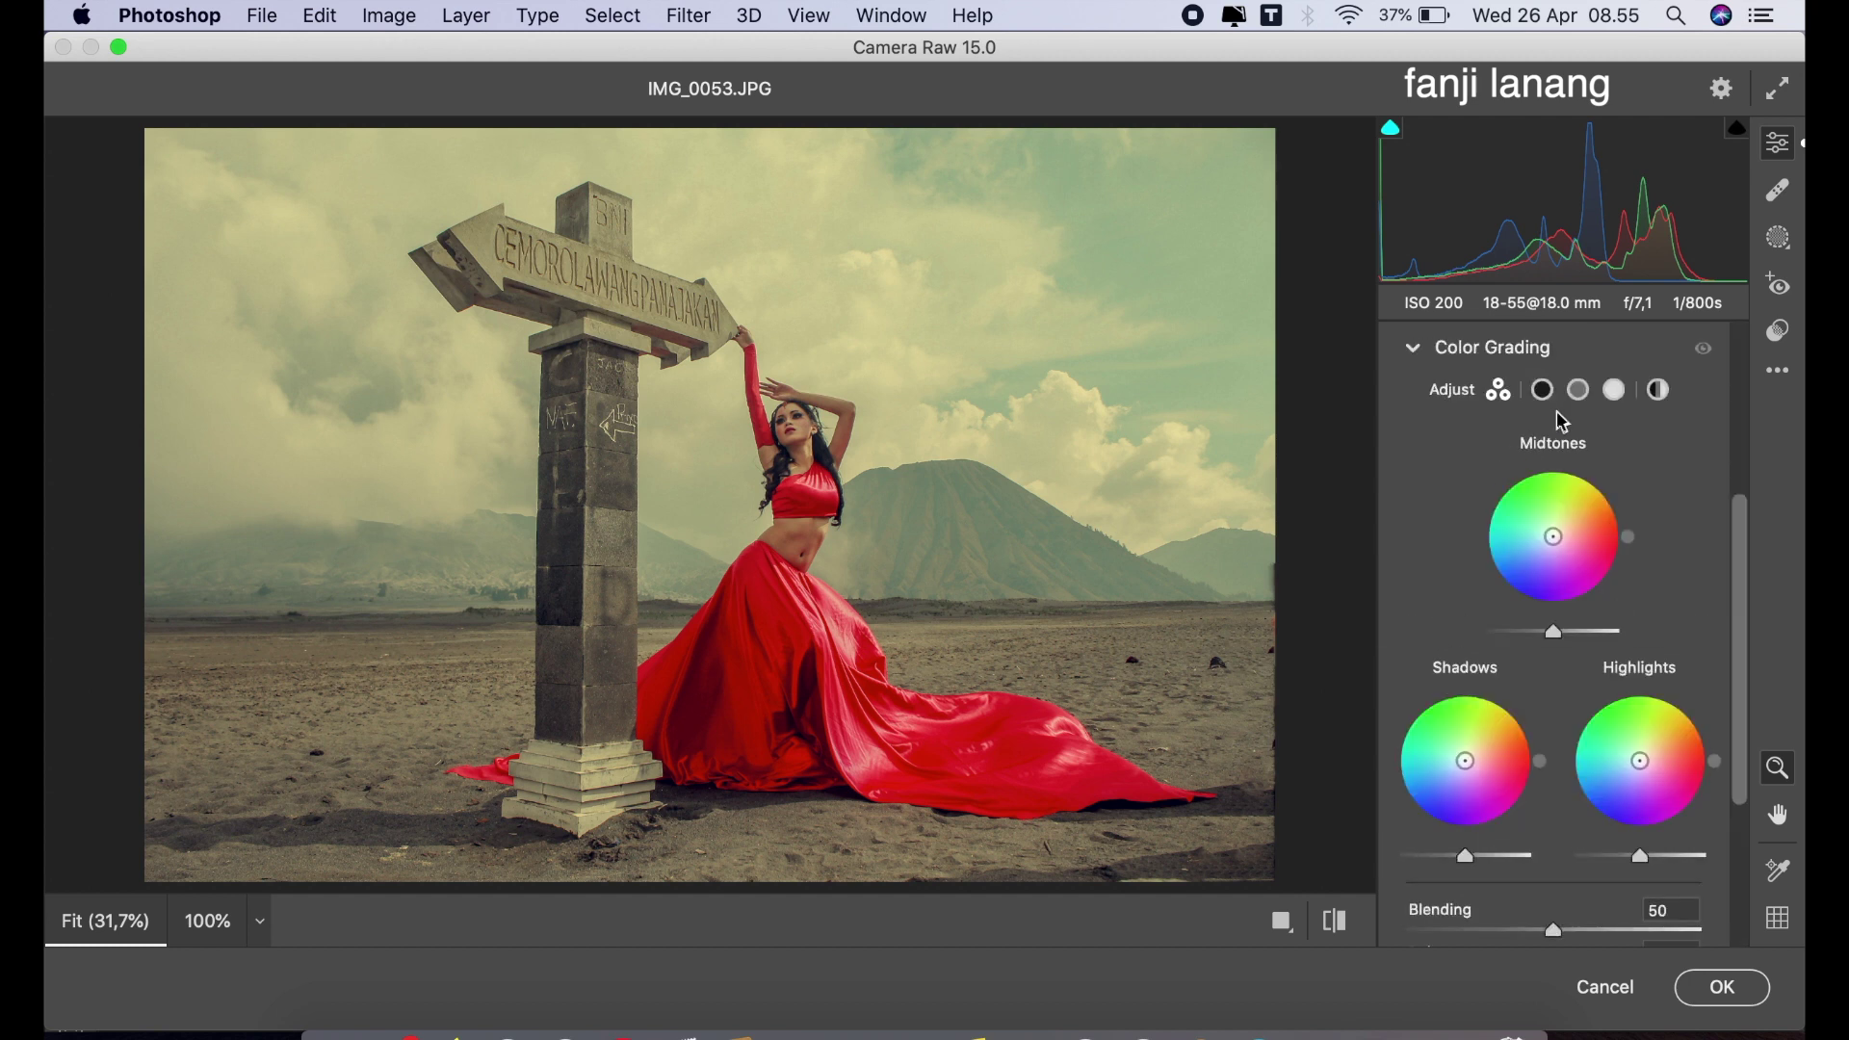
pyautogui.click(1577, 390)
pyautogui.click(1575, 773)
pyautogui.click(1441, 816)
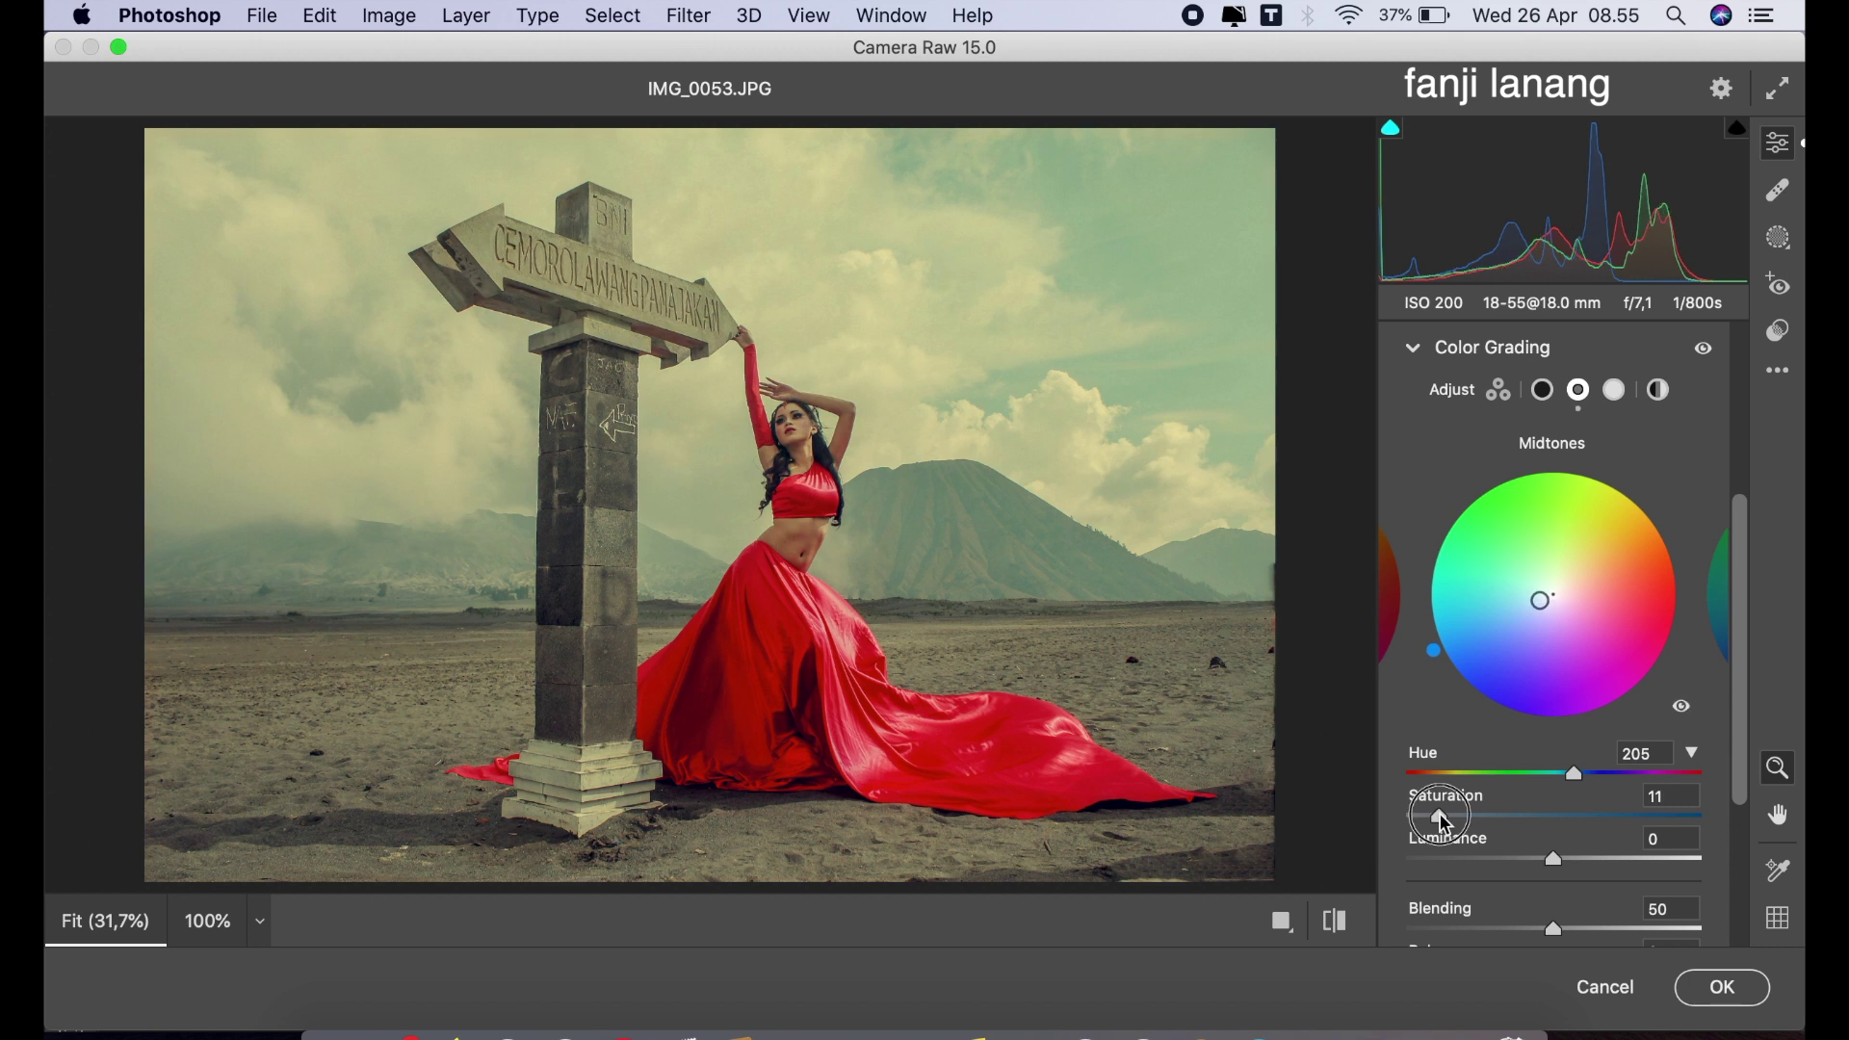
pyautogui.moveTo(1441, 815); pyautogui.dragTo(1452, 811)
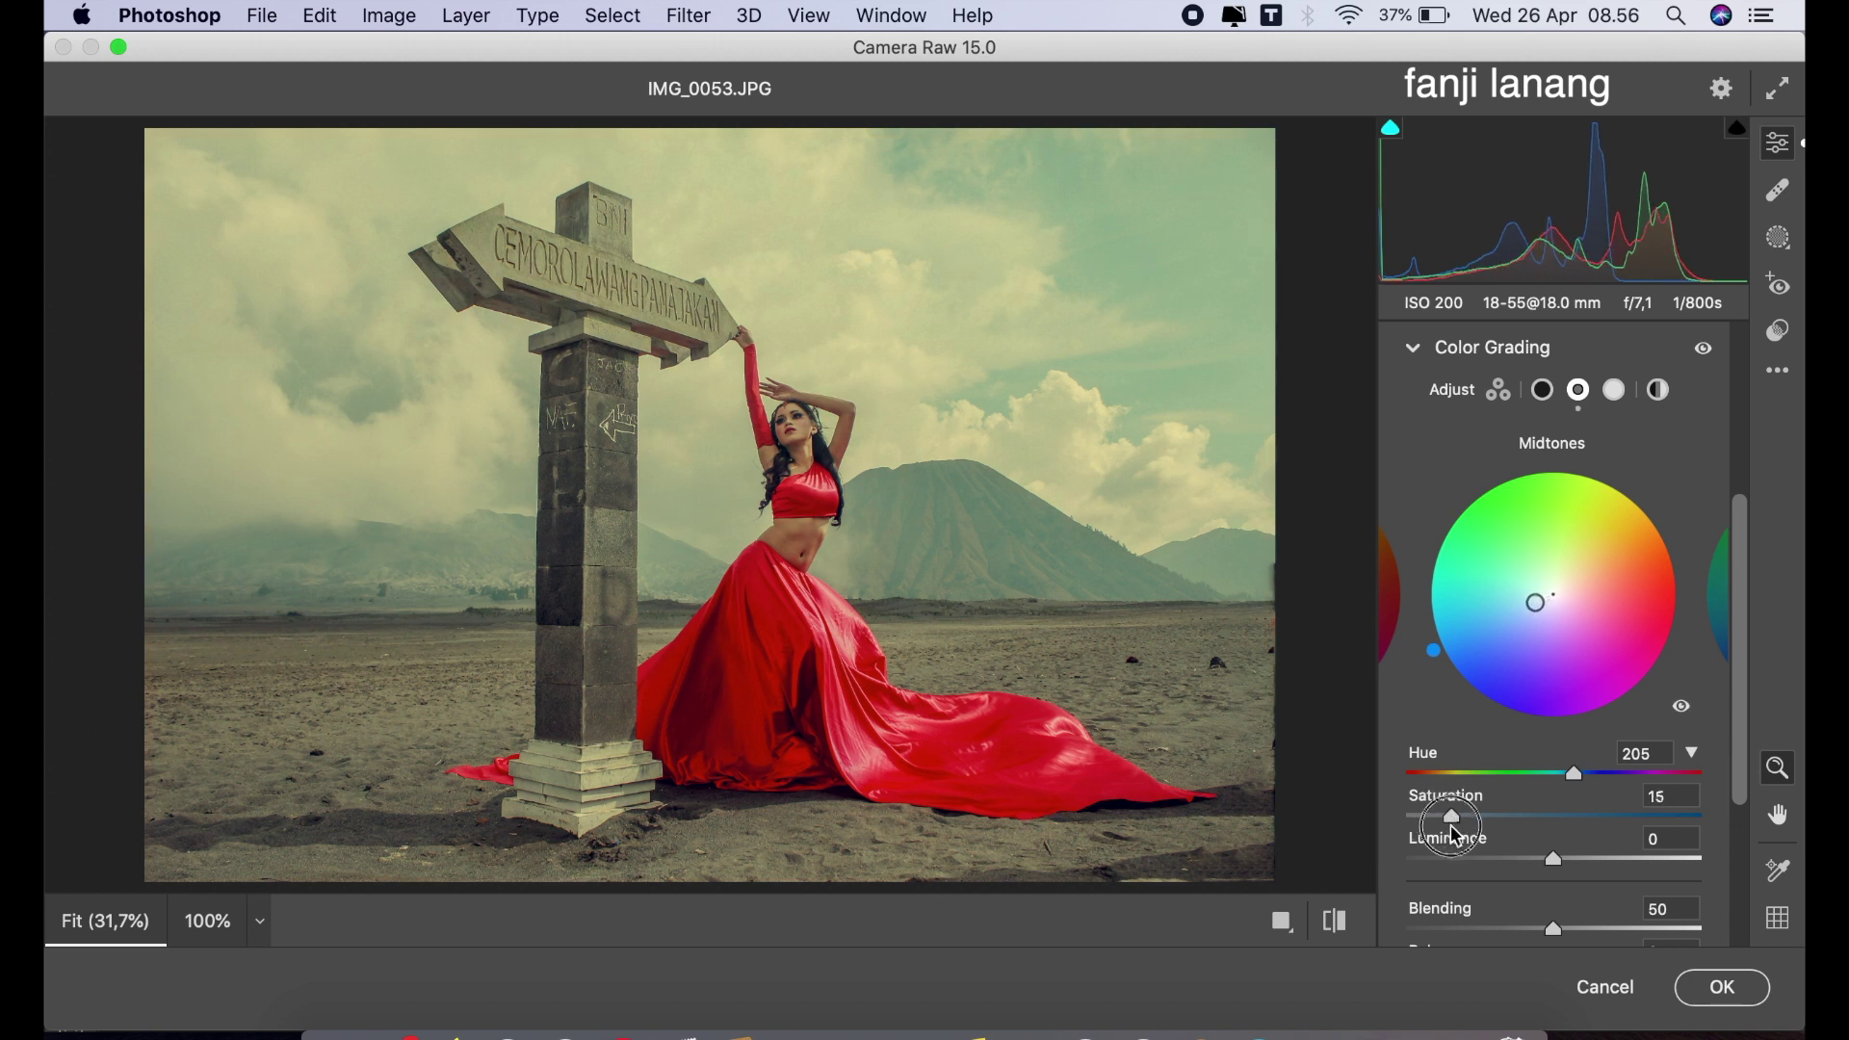
# Add a strong -68 vignette at midpoint 0 in Optics.
pyautogui.click(1415, 349)
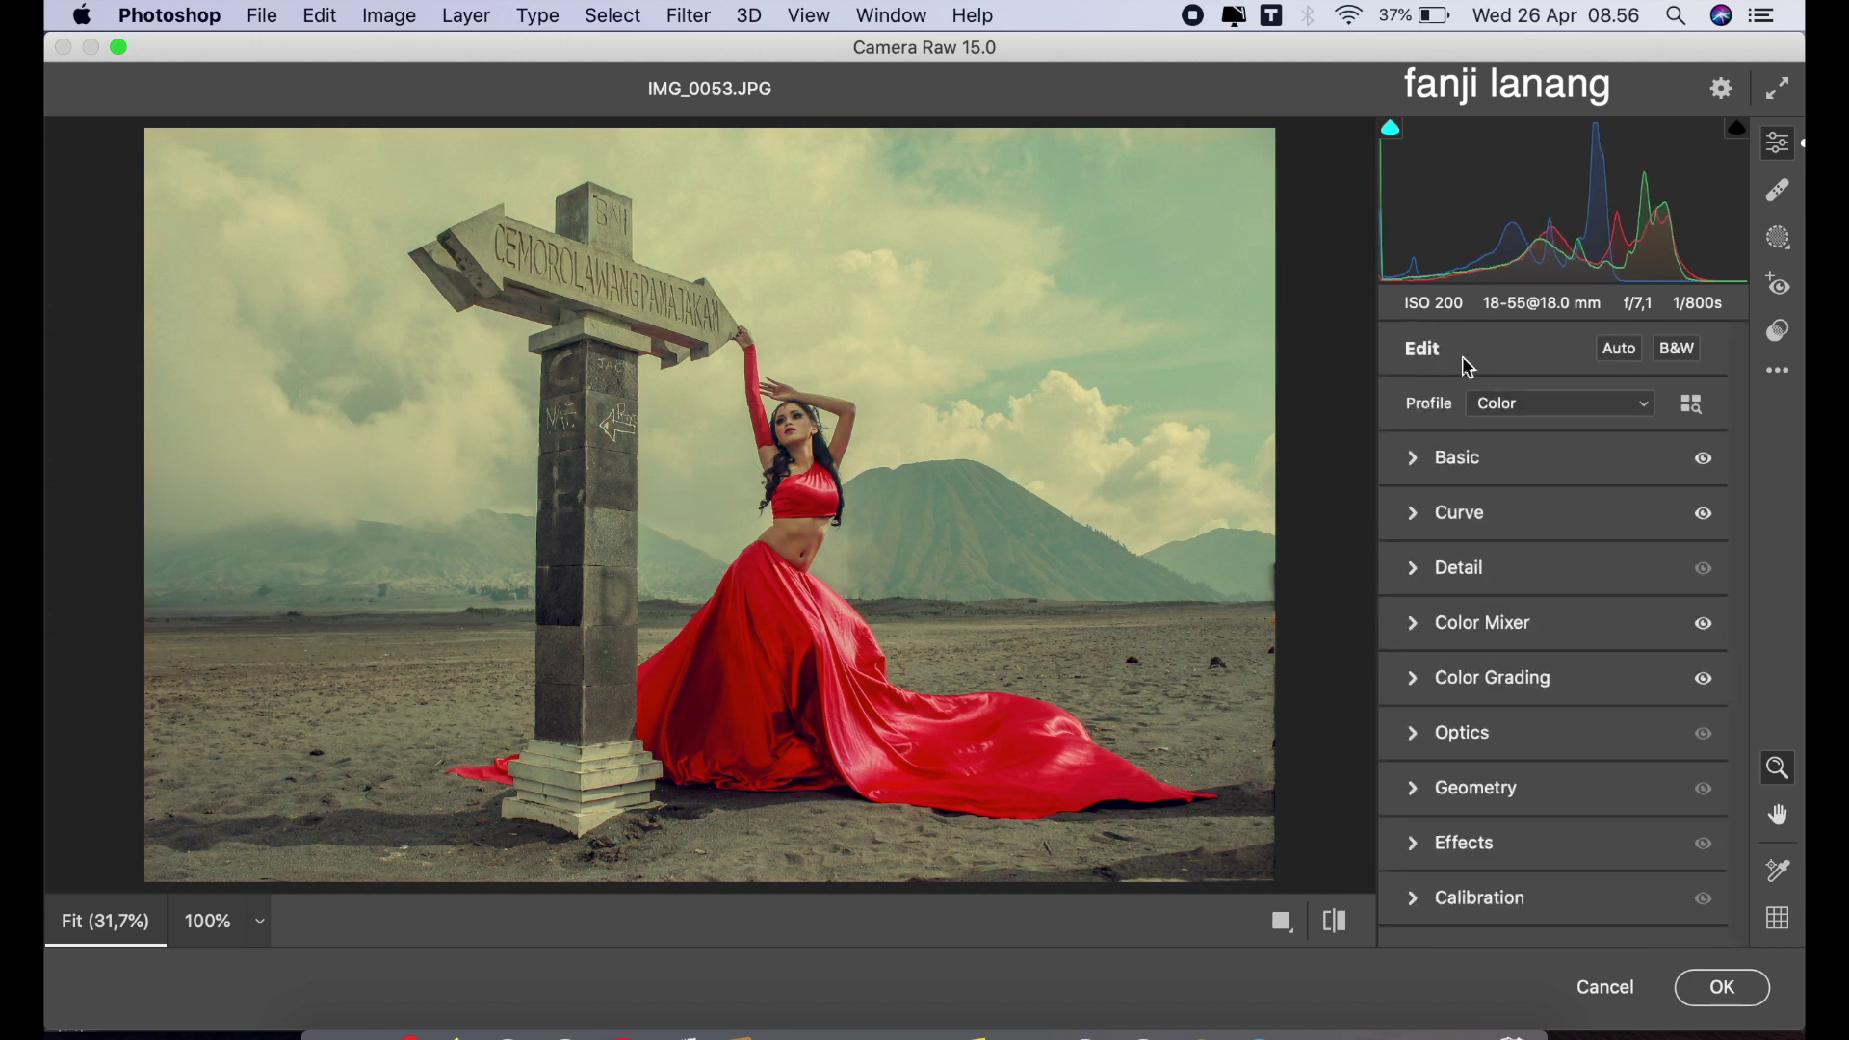
pyautogui.click(1428, 747)
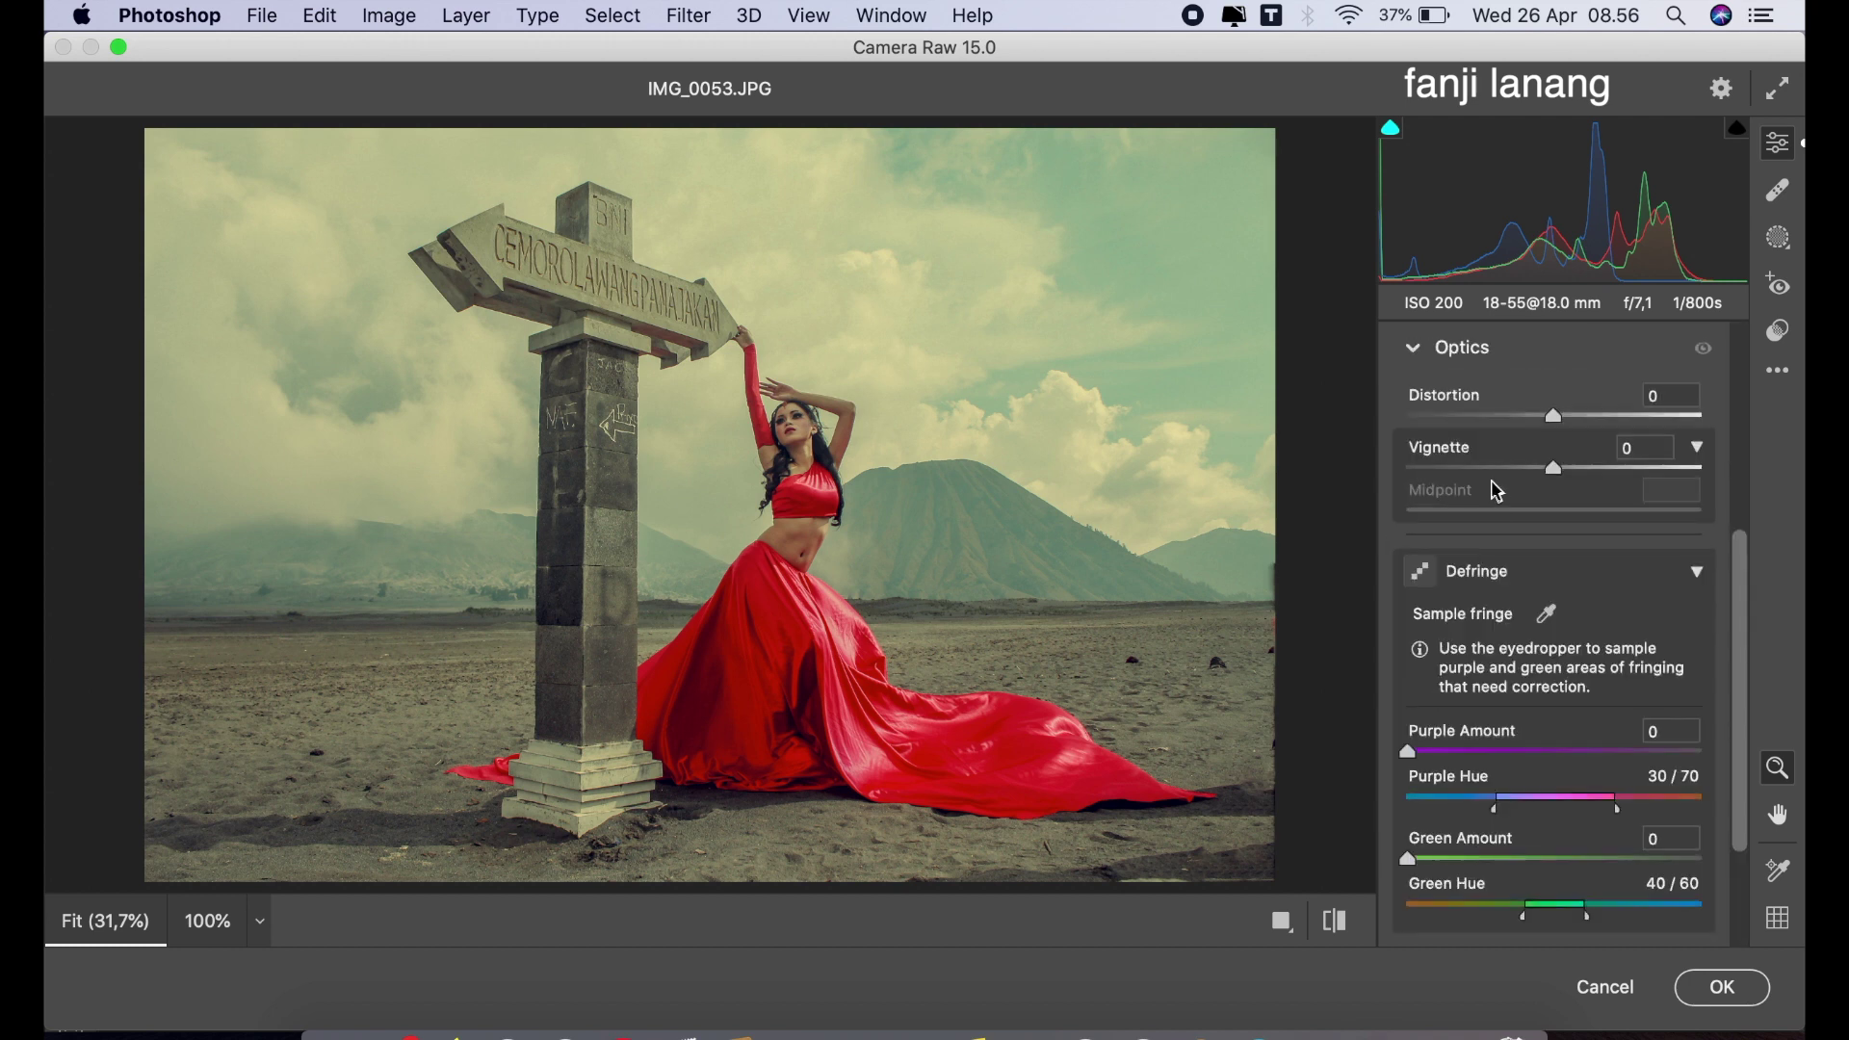
pyautogui.moveTo(1477, 468)
pyautogui.mouseDown()
pyautogui.moveTo(1401, 554)
pyautogui.moveTo(1435, 545)
pyautogui.mouseUp()
# In Calibration, set Red Primary hue +40, saturation -10, Blue Primary hue -50, Green hue 0.
pyautogui.click(1415, 352)
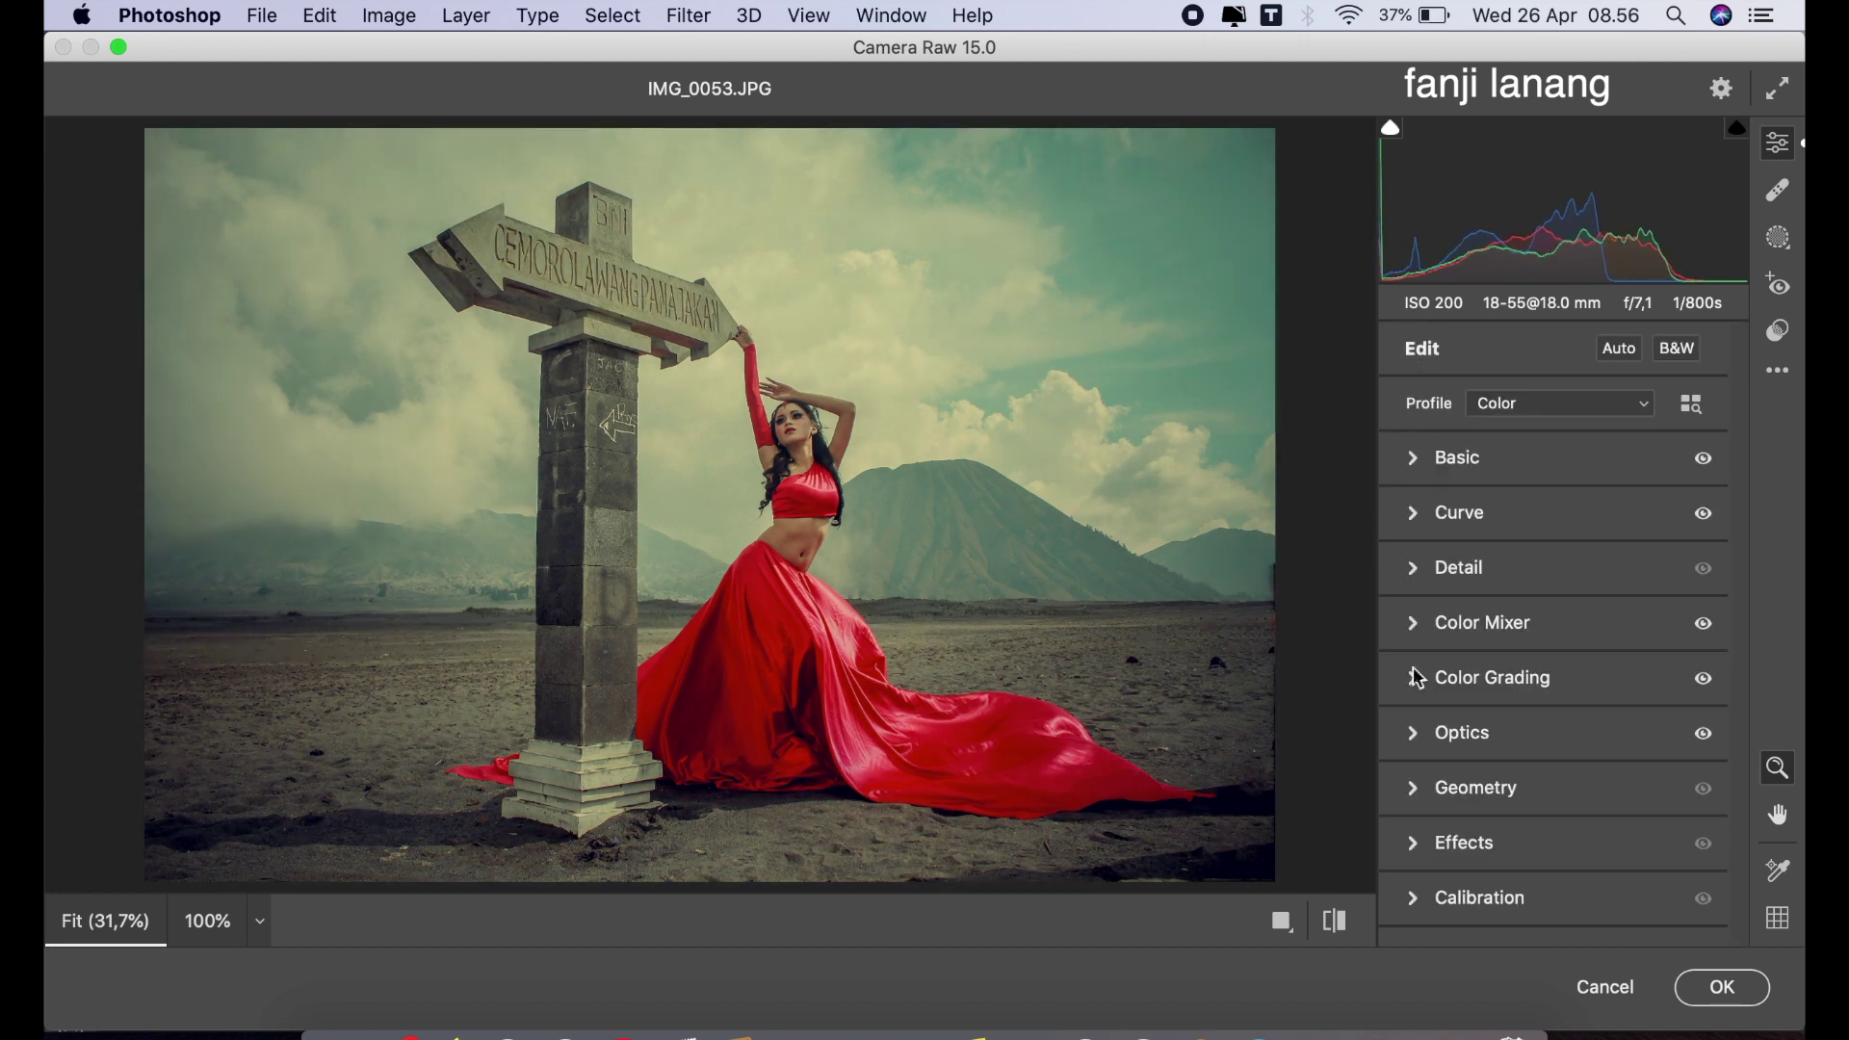
pyautogui.click(1419, 899)
pyautogui.click(1610, 621)
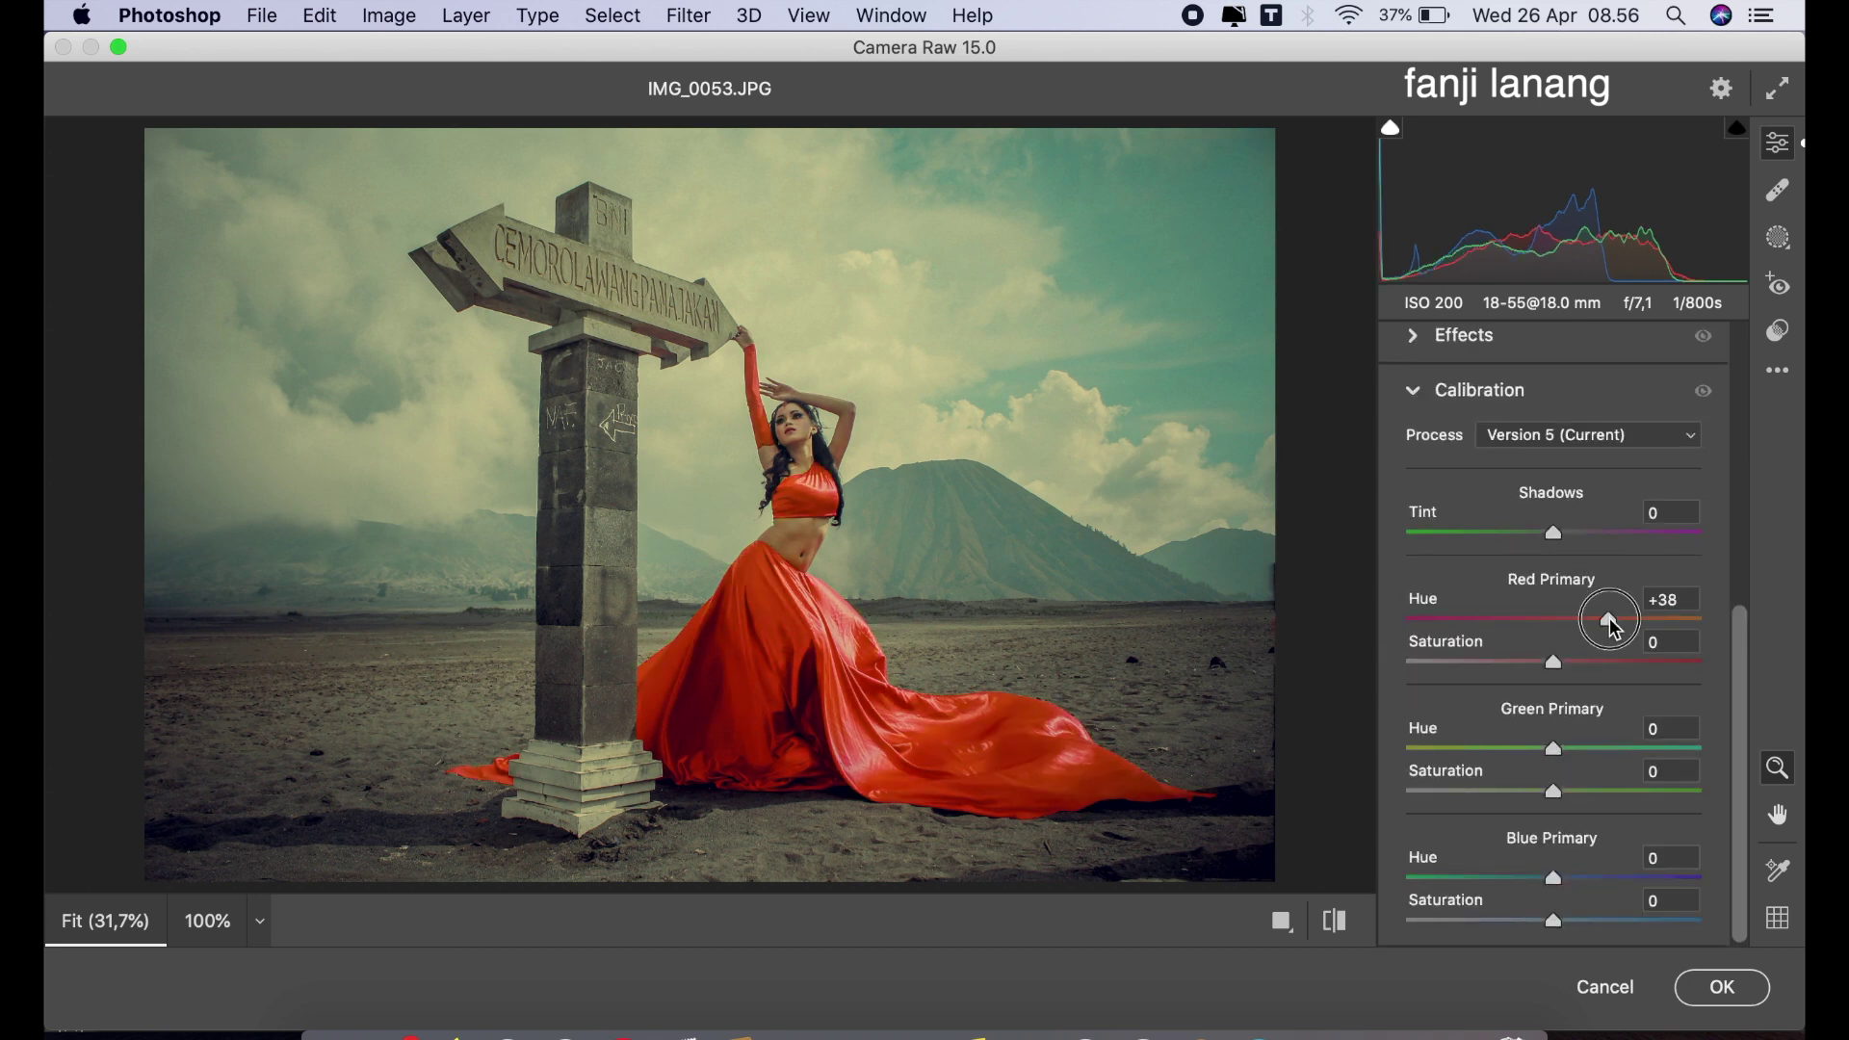
pyautogui.moveTo(1609, 617); pyautogui.dragTo(1615, 628)
pyautogui.click(1502, 880)
pyautogui.moveTo(1505, 890); pyautogui.dragTo(1479, 895)
pyautogui.moveTo(1554, 749)
pyautogui.mouseDown()
pyautogui.moveTo(1692, 748)
pyautogui.moveTo(1396, 755)
pyautogui.moveTo(1772, 760)
pyautogui.moveTo(1560, 771)
pyautogui.moveTo(1543, 776)
pyautogui.moveTo(1557, 801)
pyautogui.mouseUp()
pyautogui.press('Up')
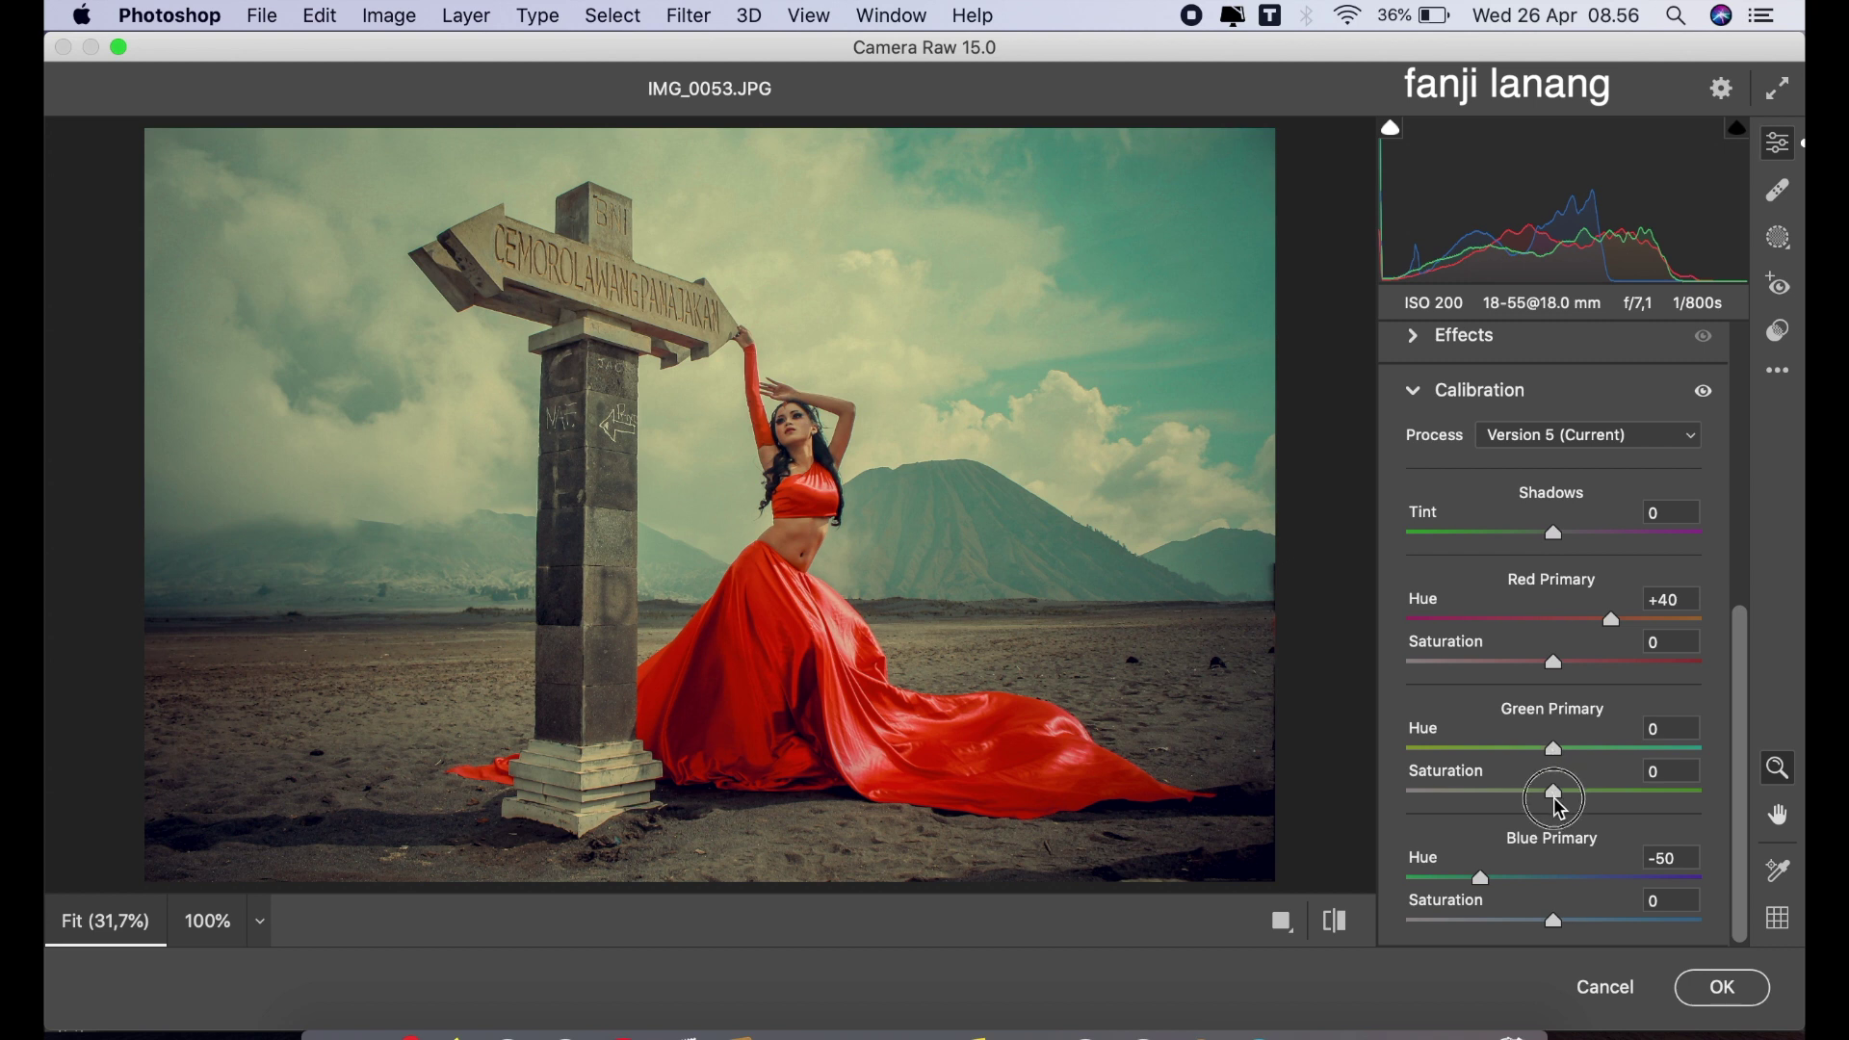
pyautogui.moveTo(1551, 667); pyautogui.dragTo(1537, 672)
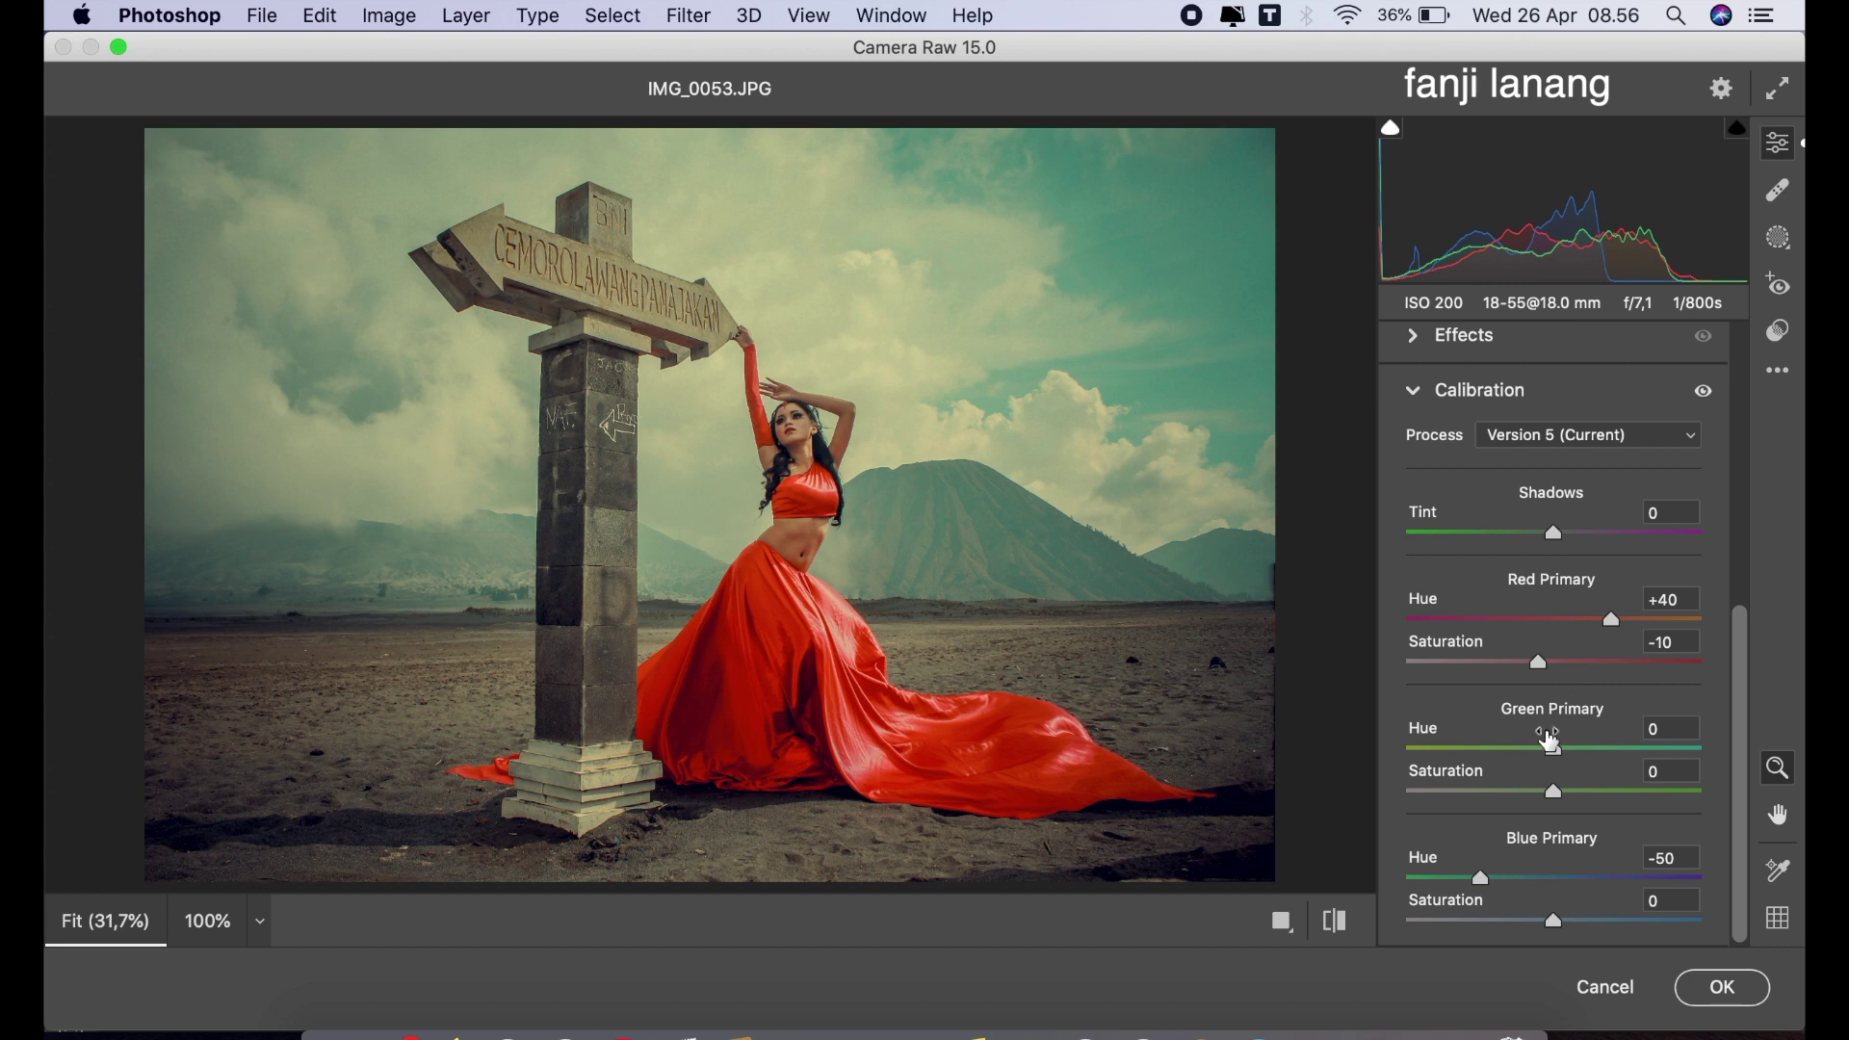
# Set Exposure -0.55 and Contrast +15, compare before/after, and apply the Camera Raw grade.
pyautogui.click(1407, 395)
pyautogui.click(1412, 457)
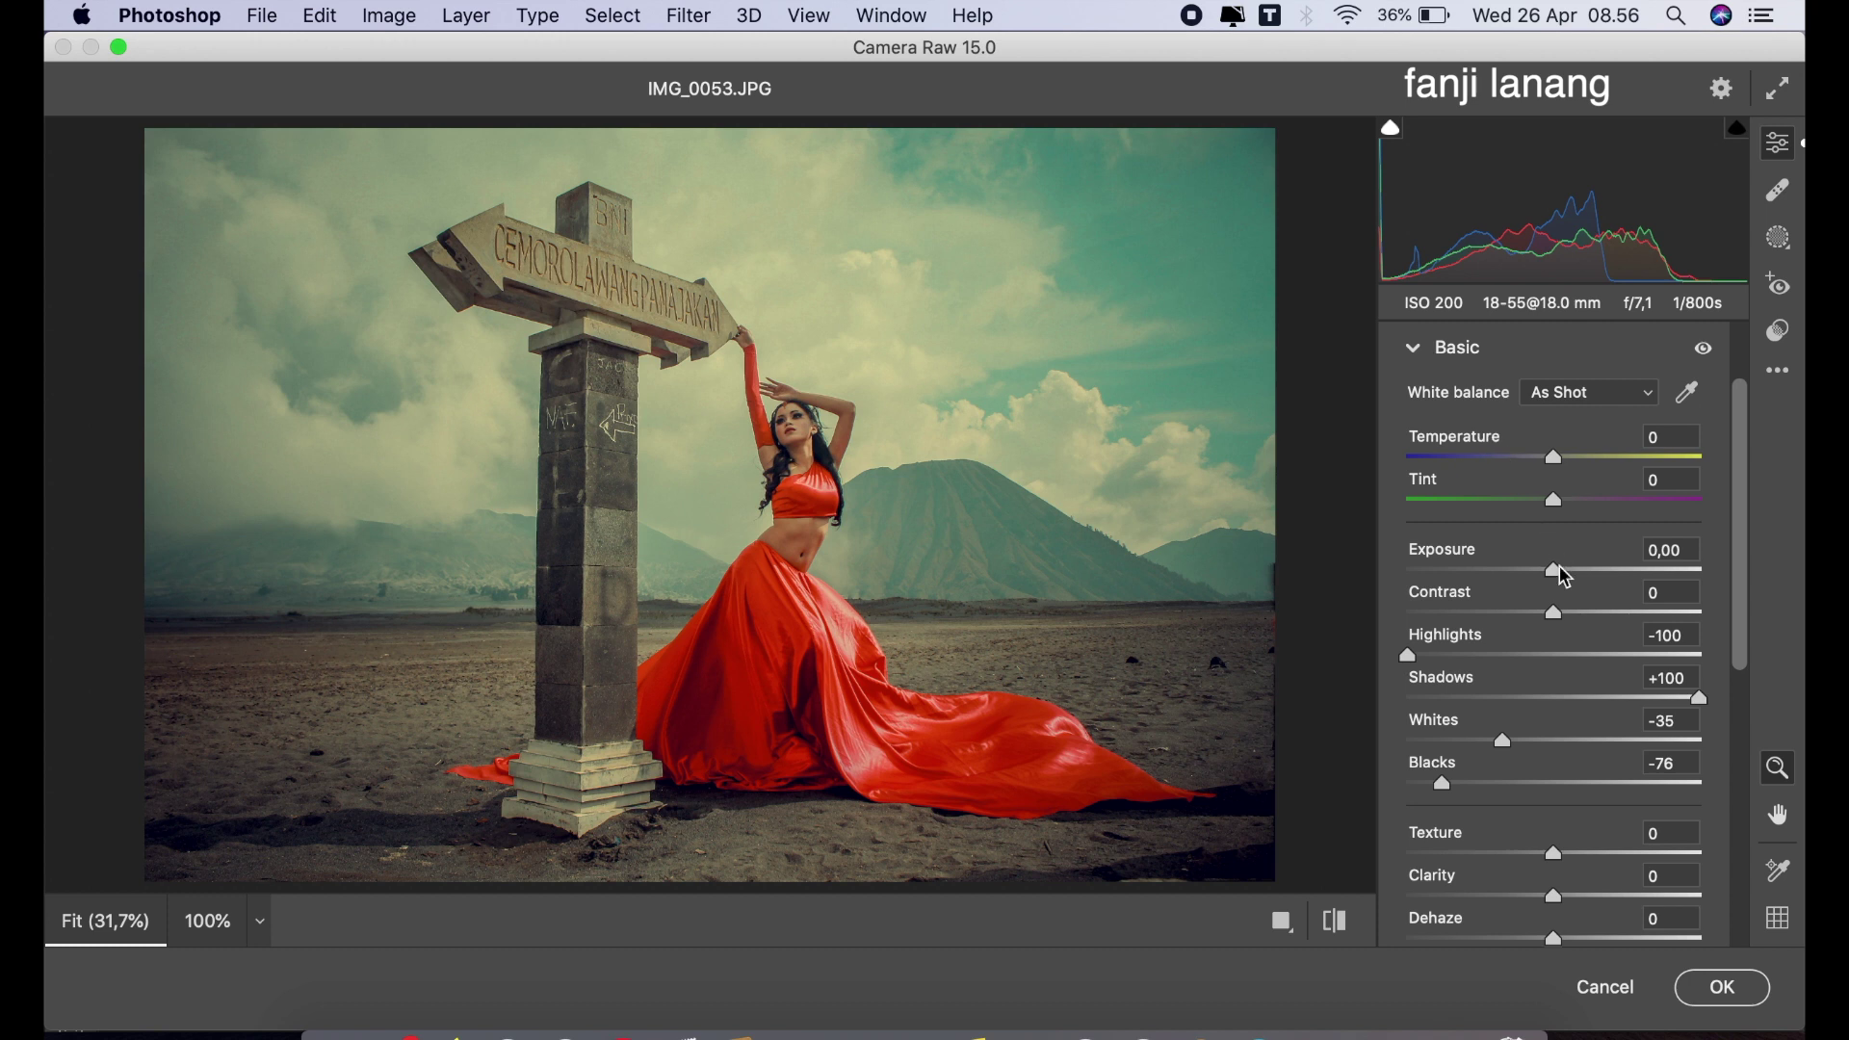
pyautogui.moveTo(1546, 581); pyautogui.dragTo(1585, 635)
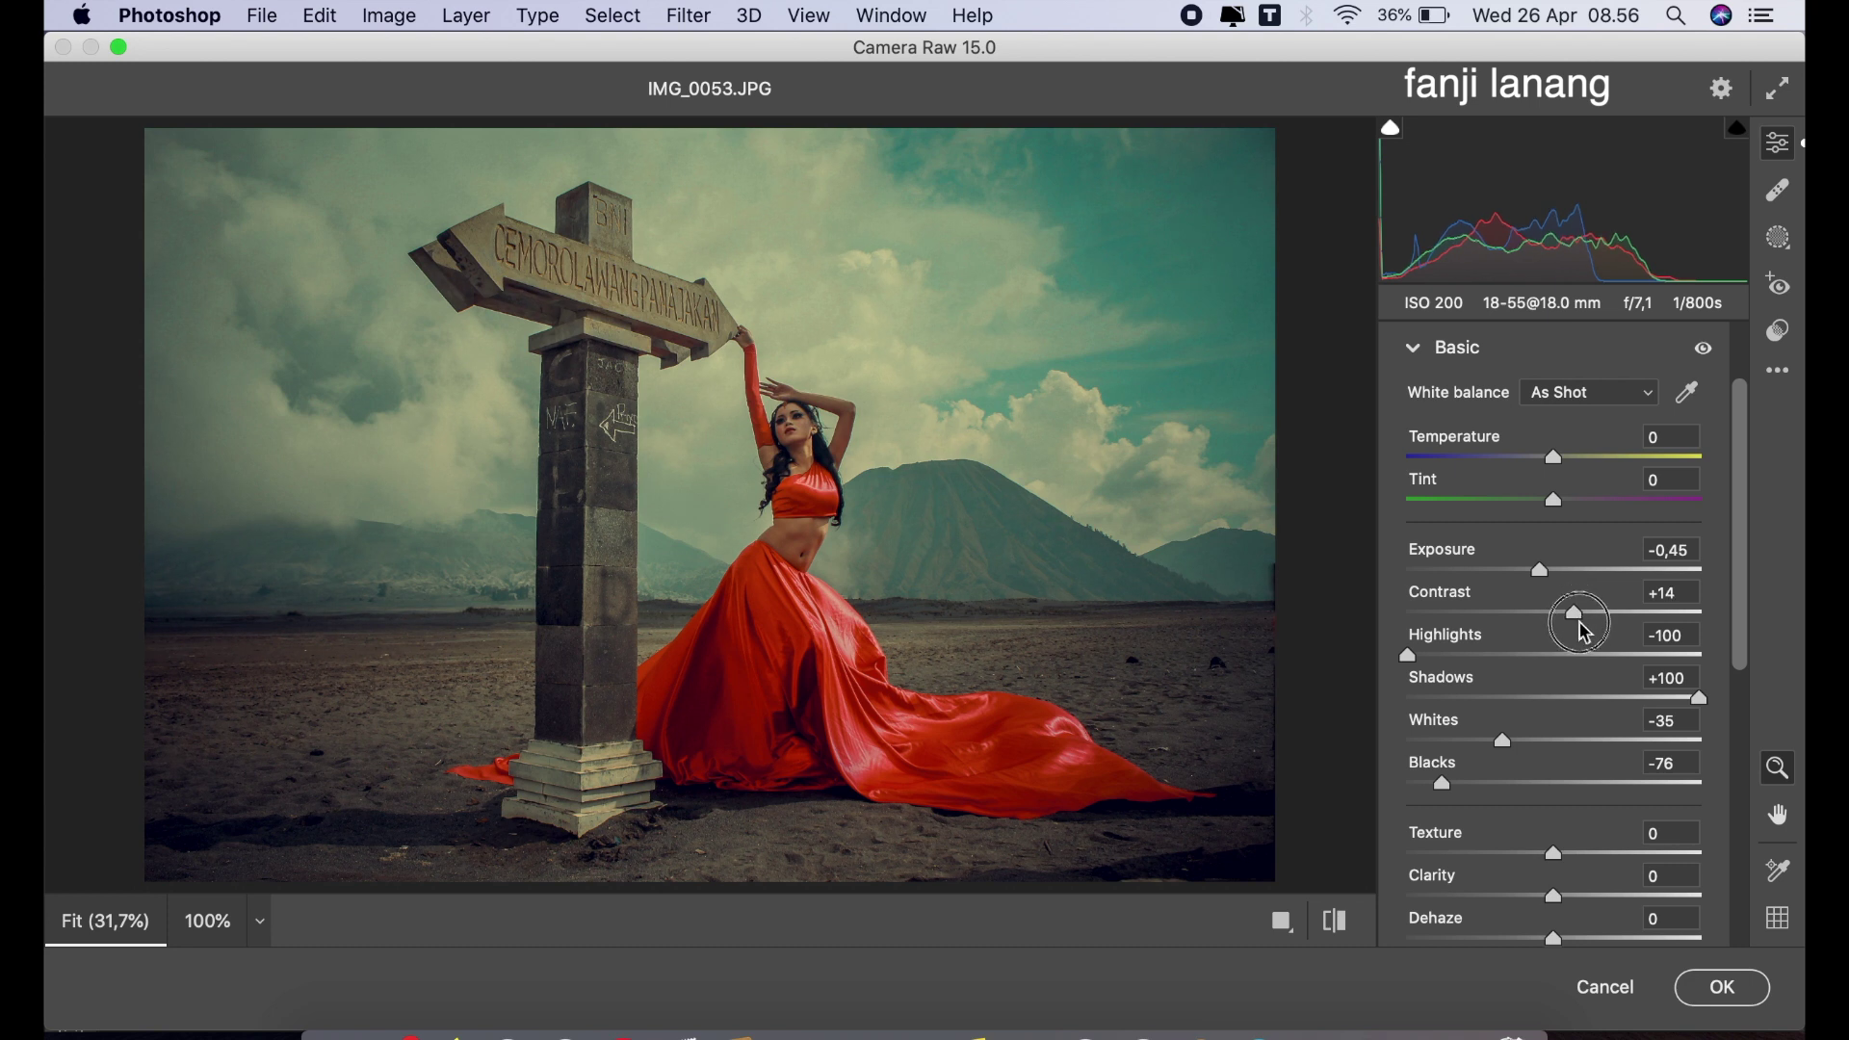
pyautogui.moveTo(1537, 570); pyautogui.dragTo(1540, 586)
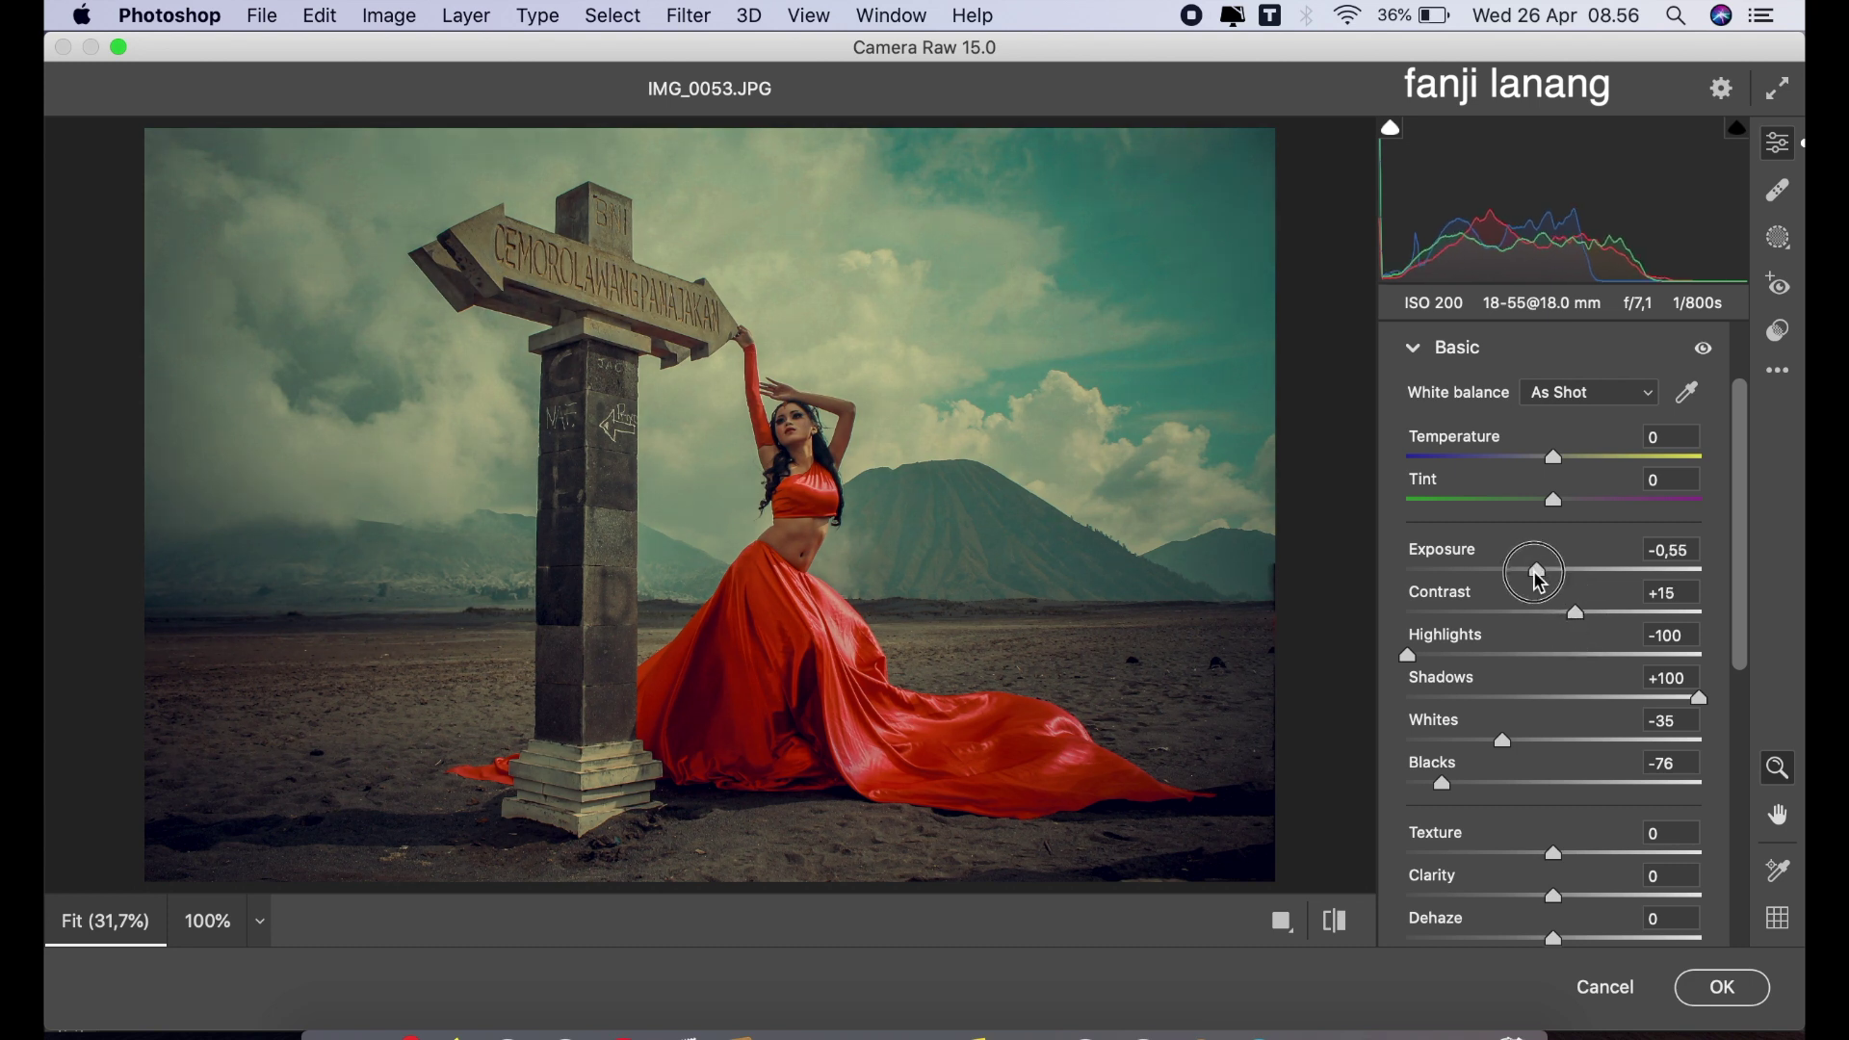
pyautogui.click(1339, 922)
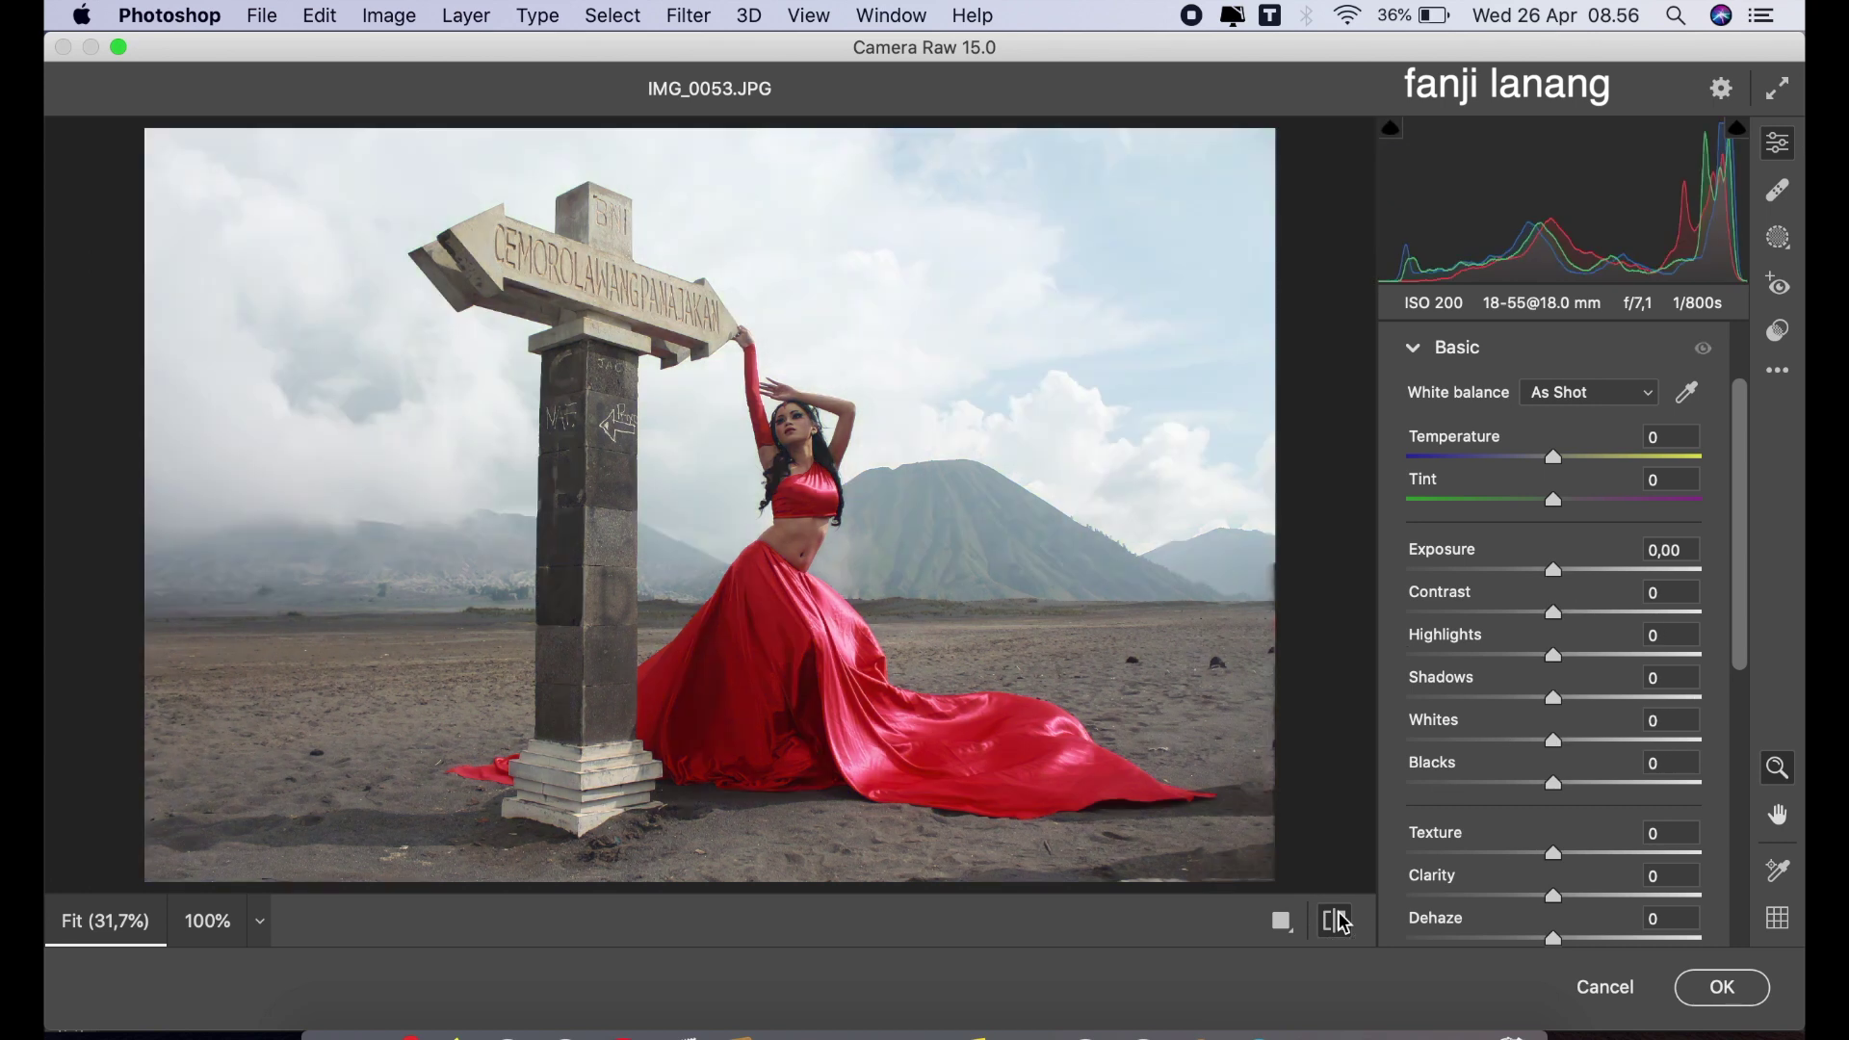
pyautogui.click(1338, 922)
pyautogui.click(1755, 995)
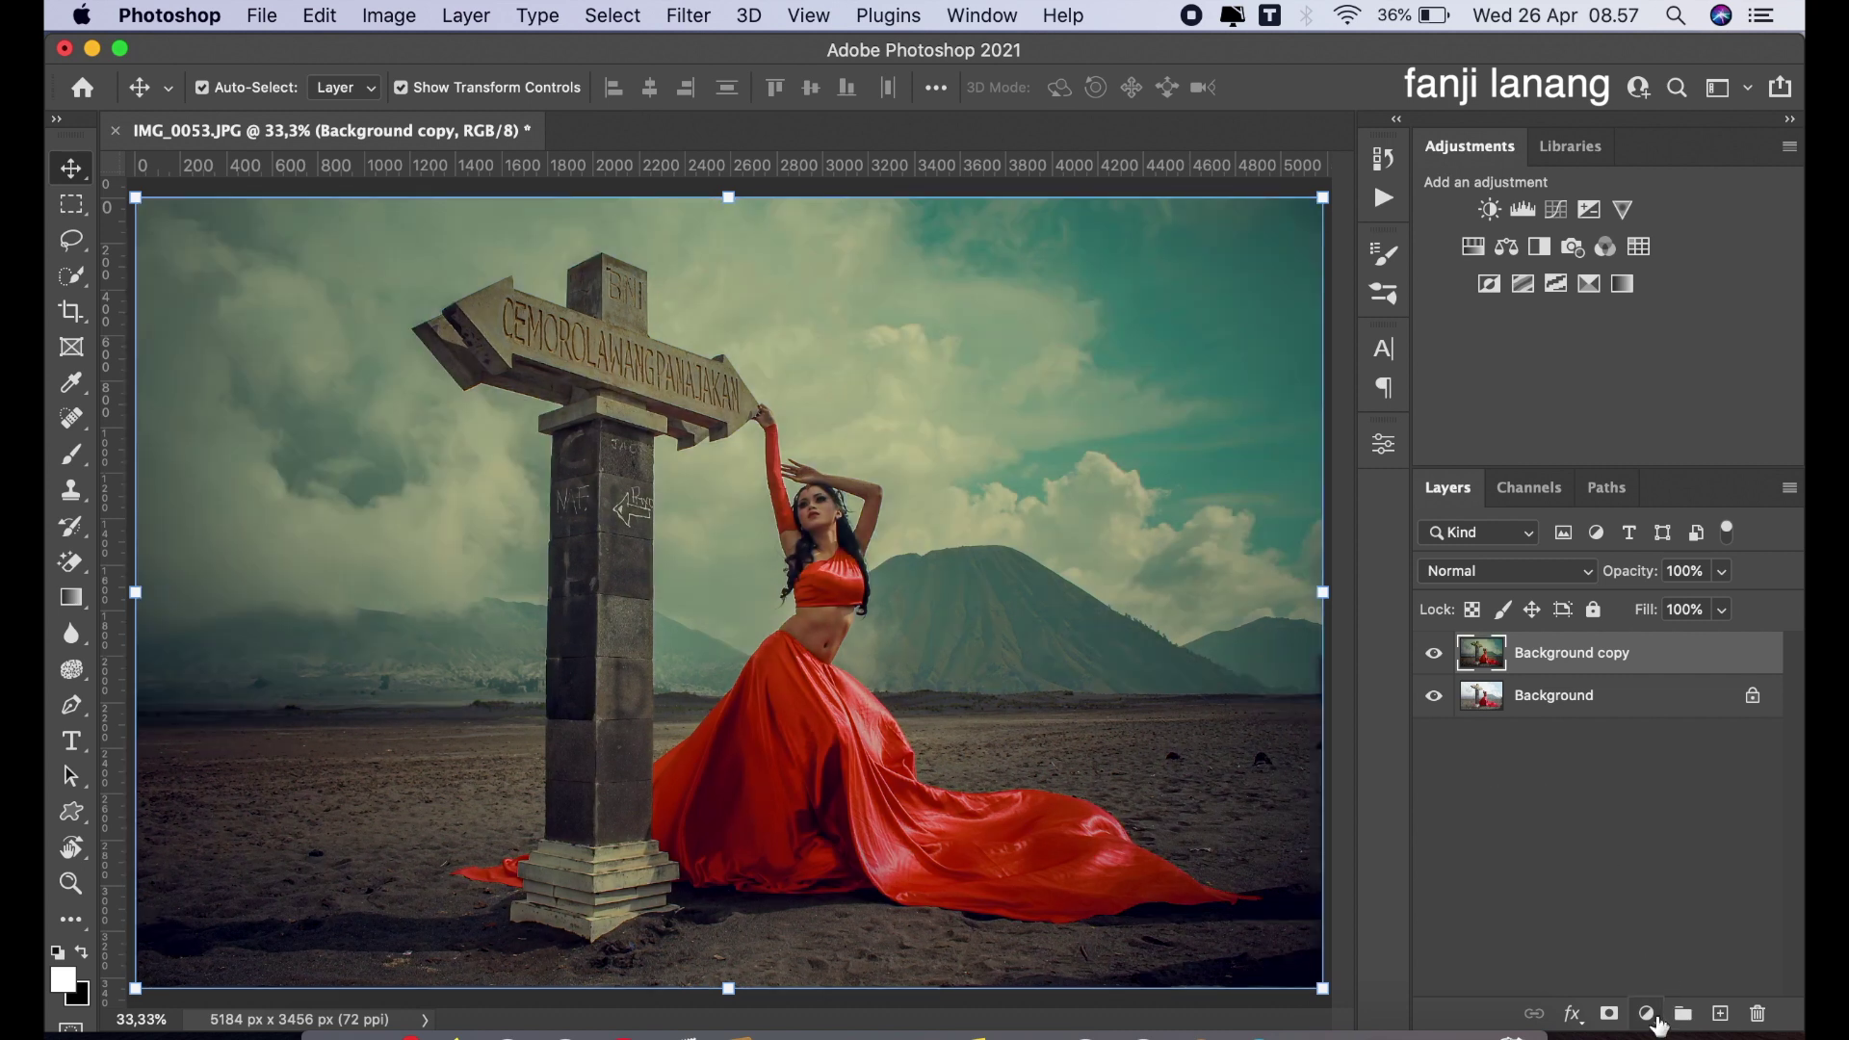
# Add a Selective Color layer tinting the Blacks with Magenta +10 and Cyan +5.
pyautogui.click(1649, 1013)
pyautogui.click(1665, 963)
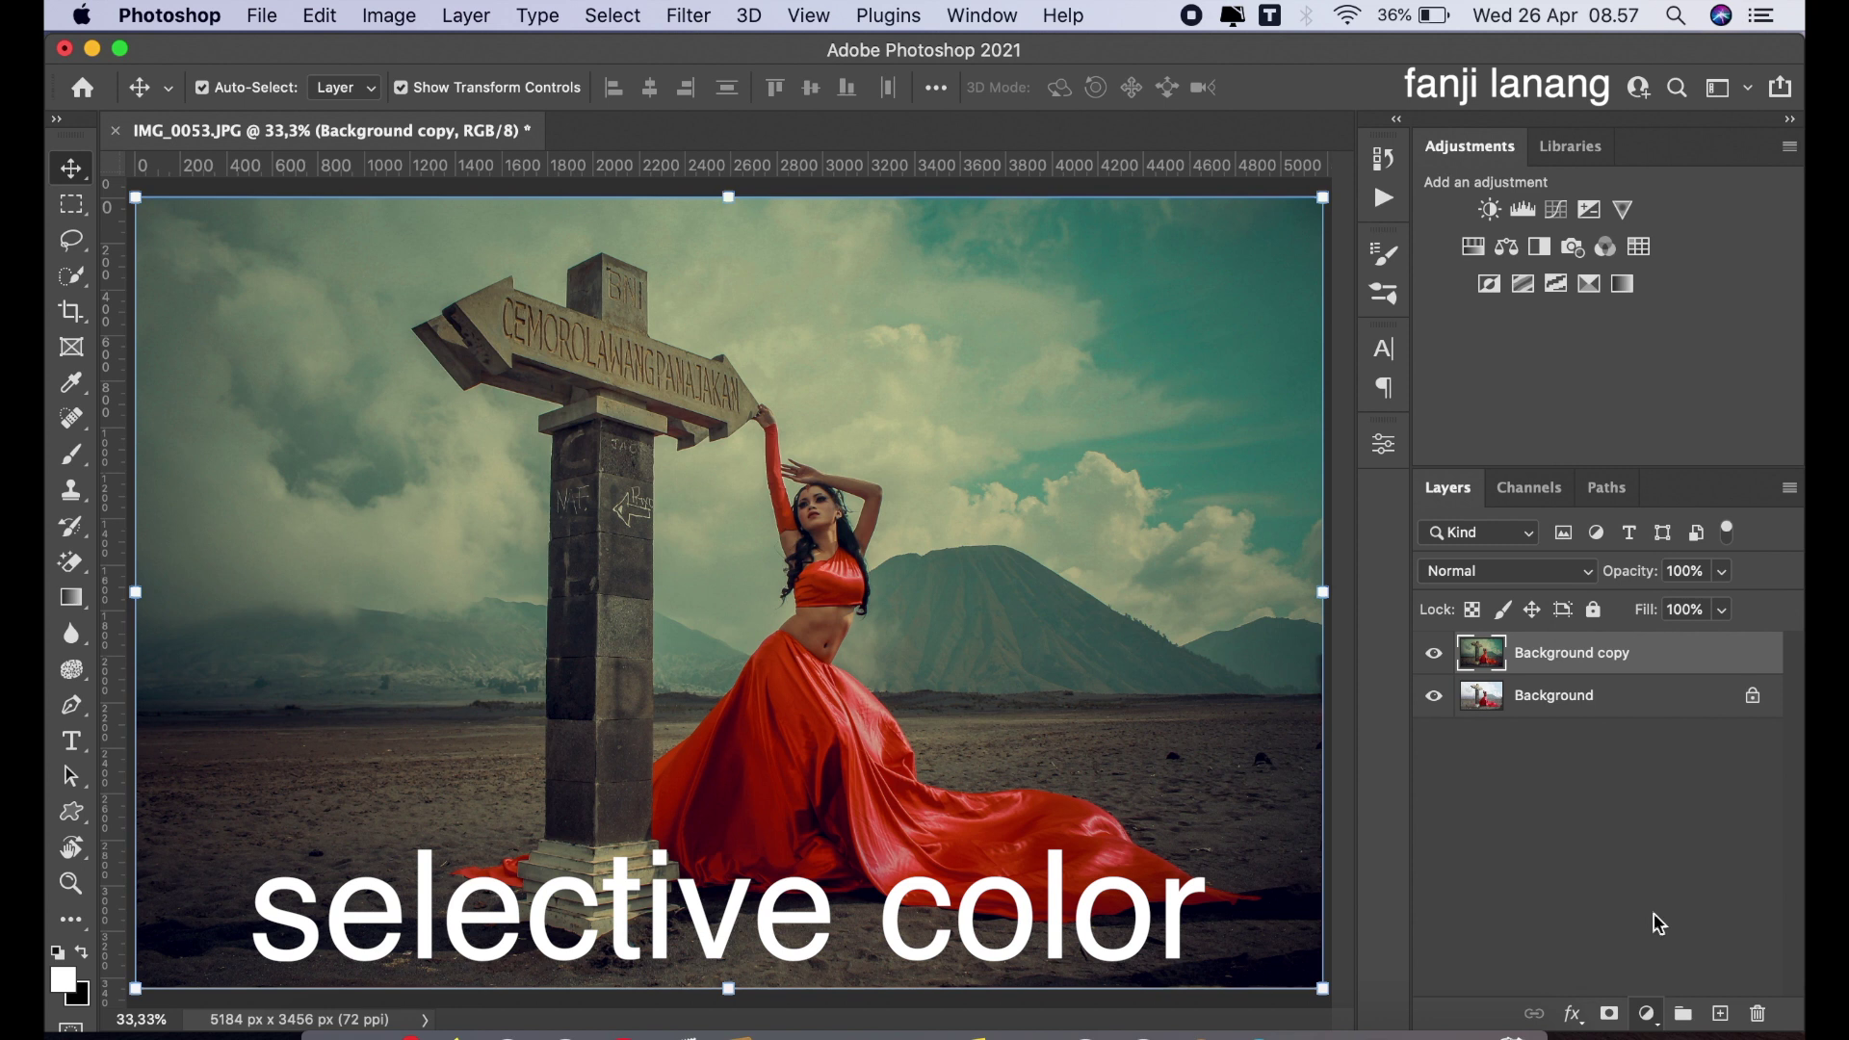
pyautogui.click(1232, 557)
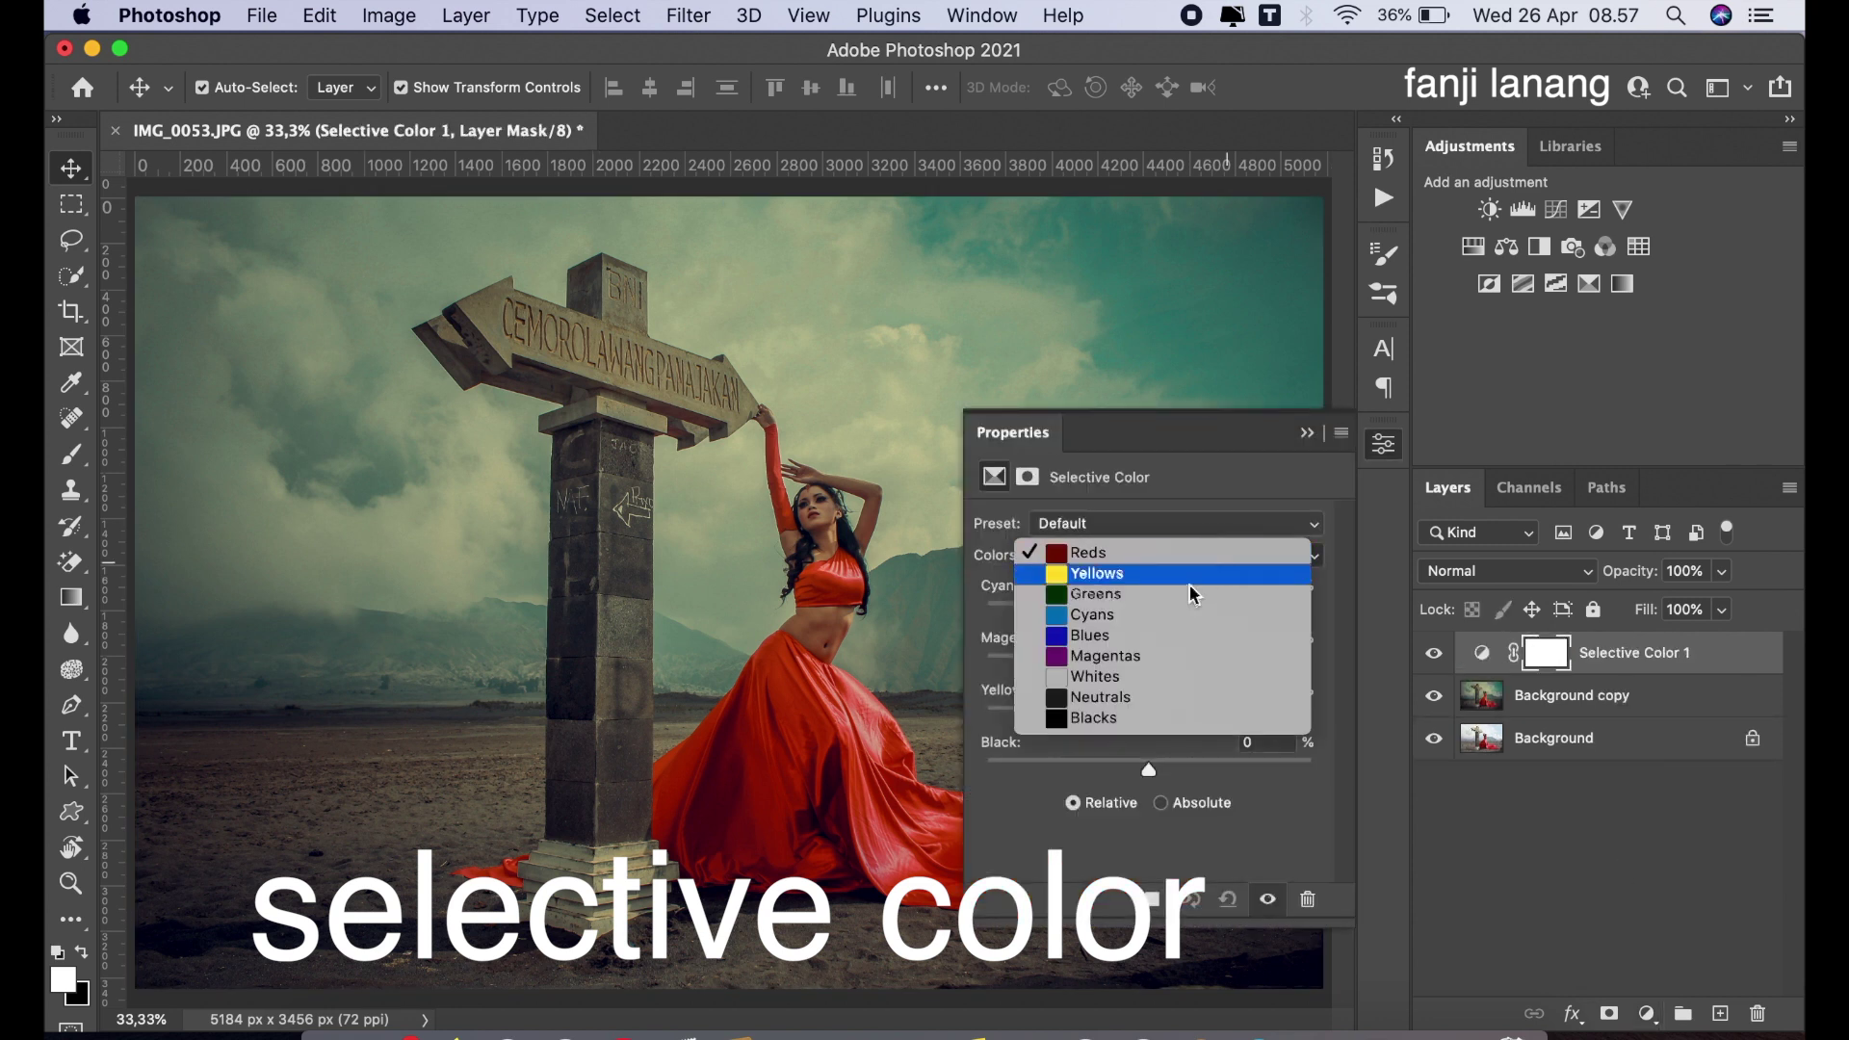
pyautogui.click(1093, 719)
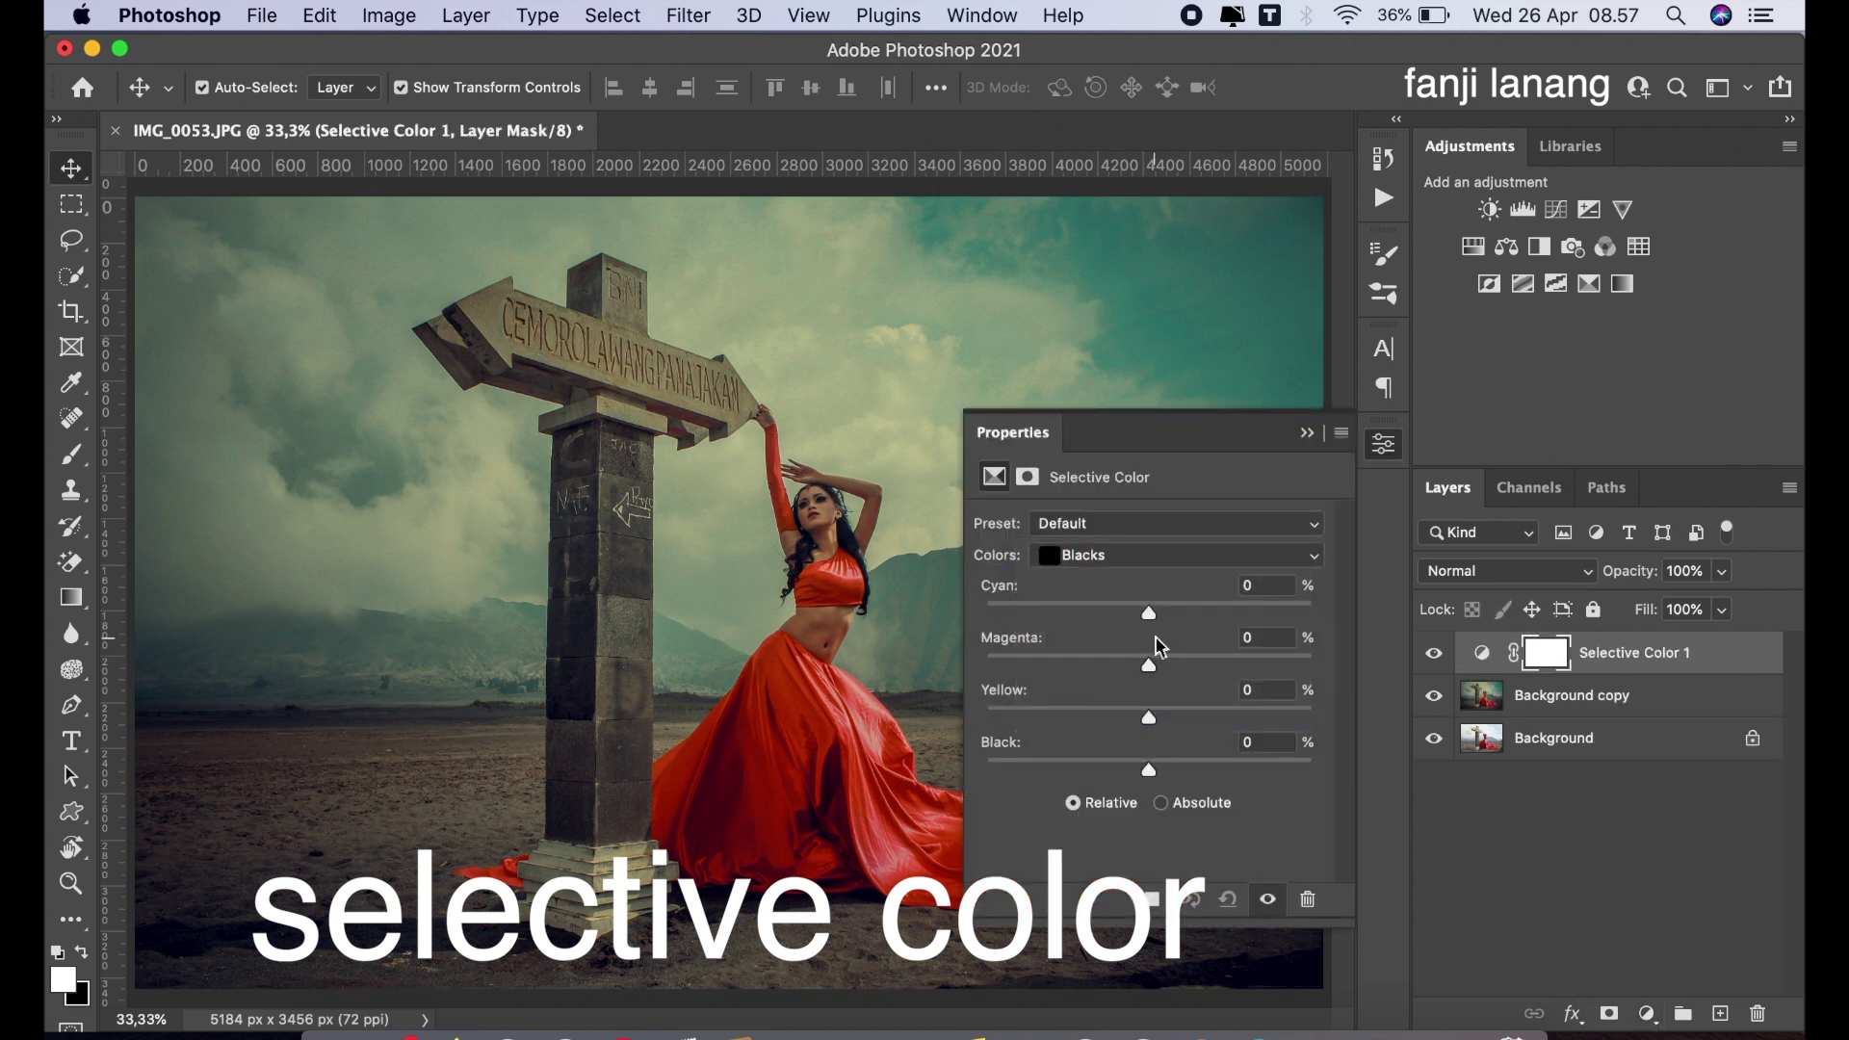
pyautogui.moveTo(1163, 670); pyautogui.dragTo(1170, 686)
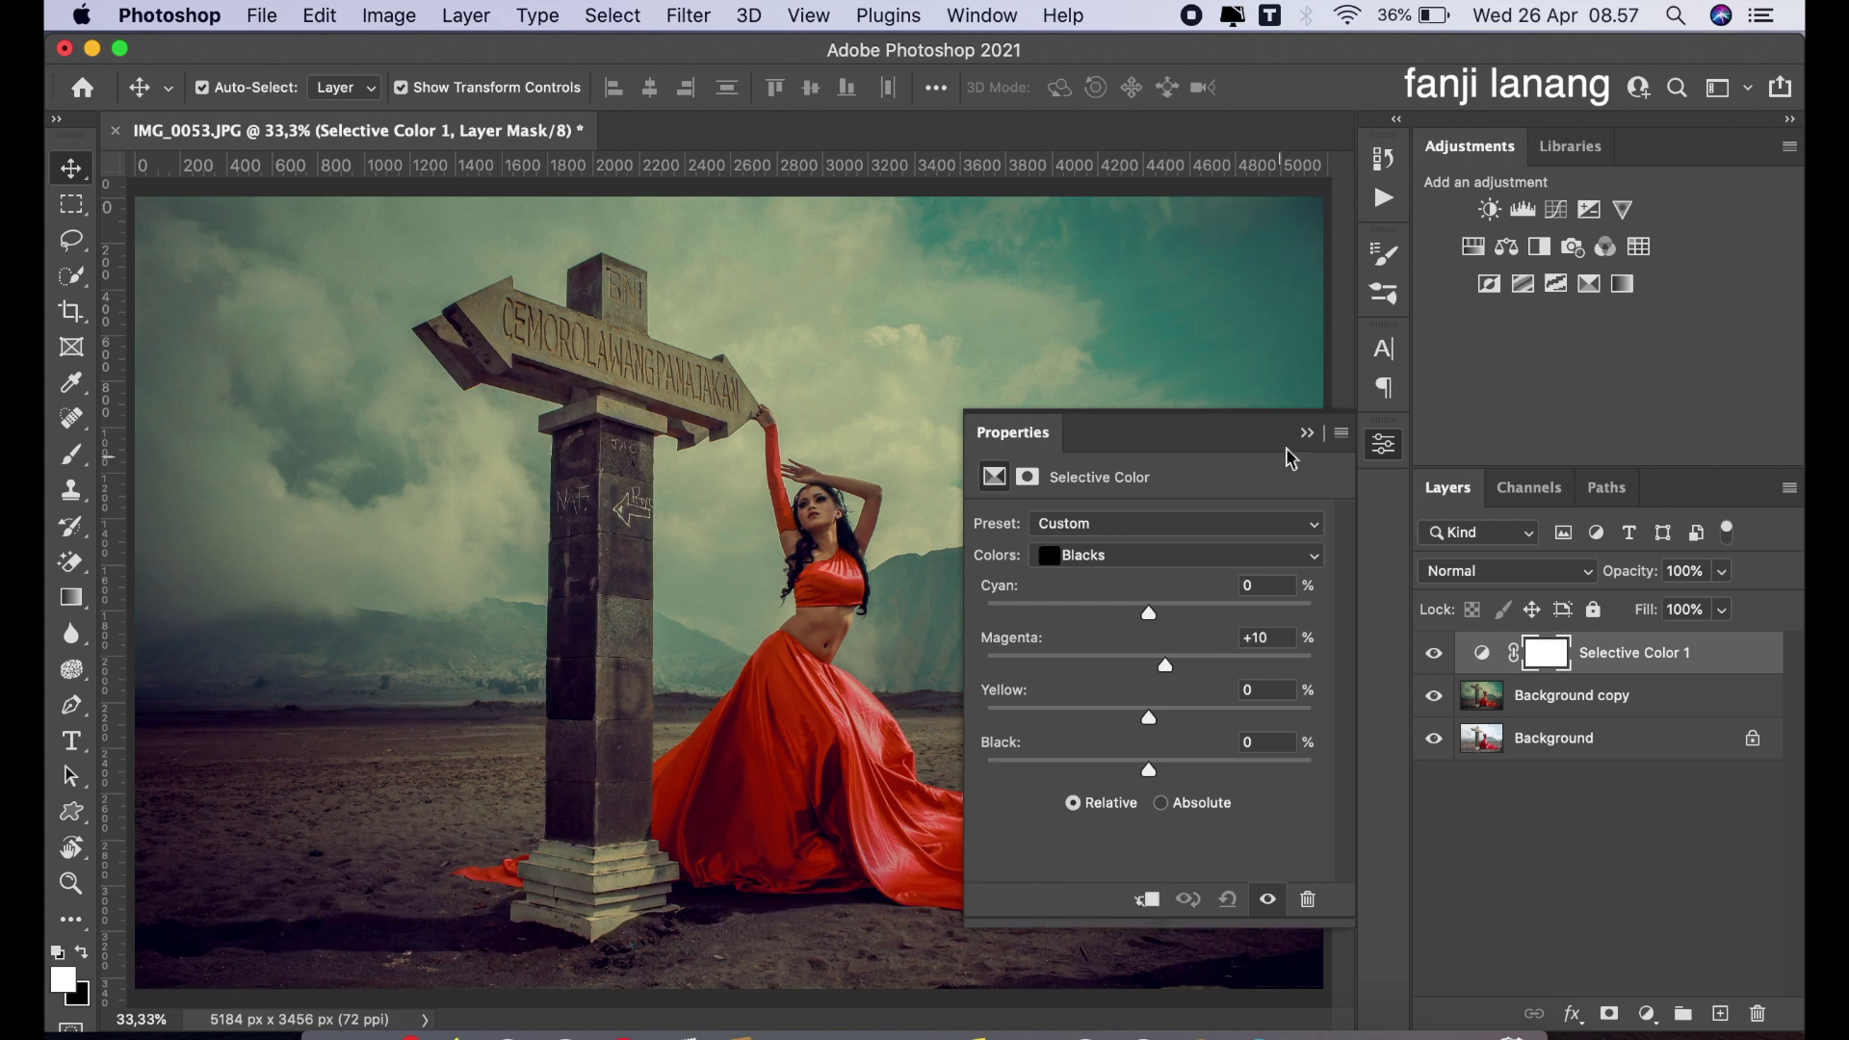
pyautogui.moveTo(1156, 616); pyautogui.dragTo(1158, 622)
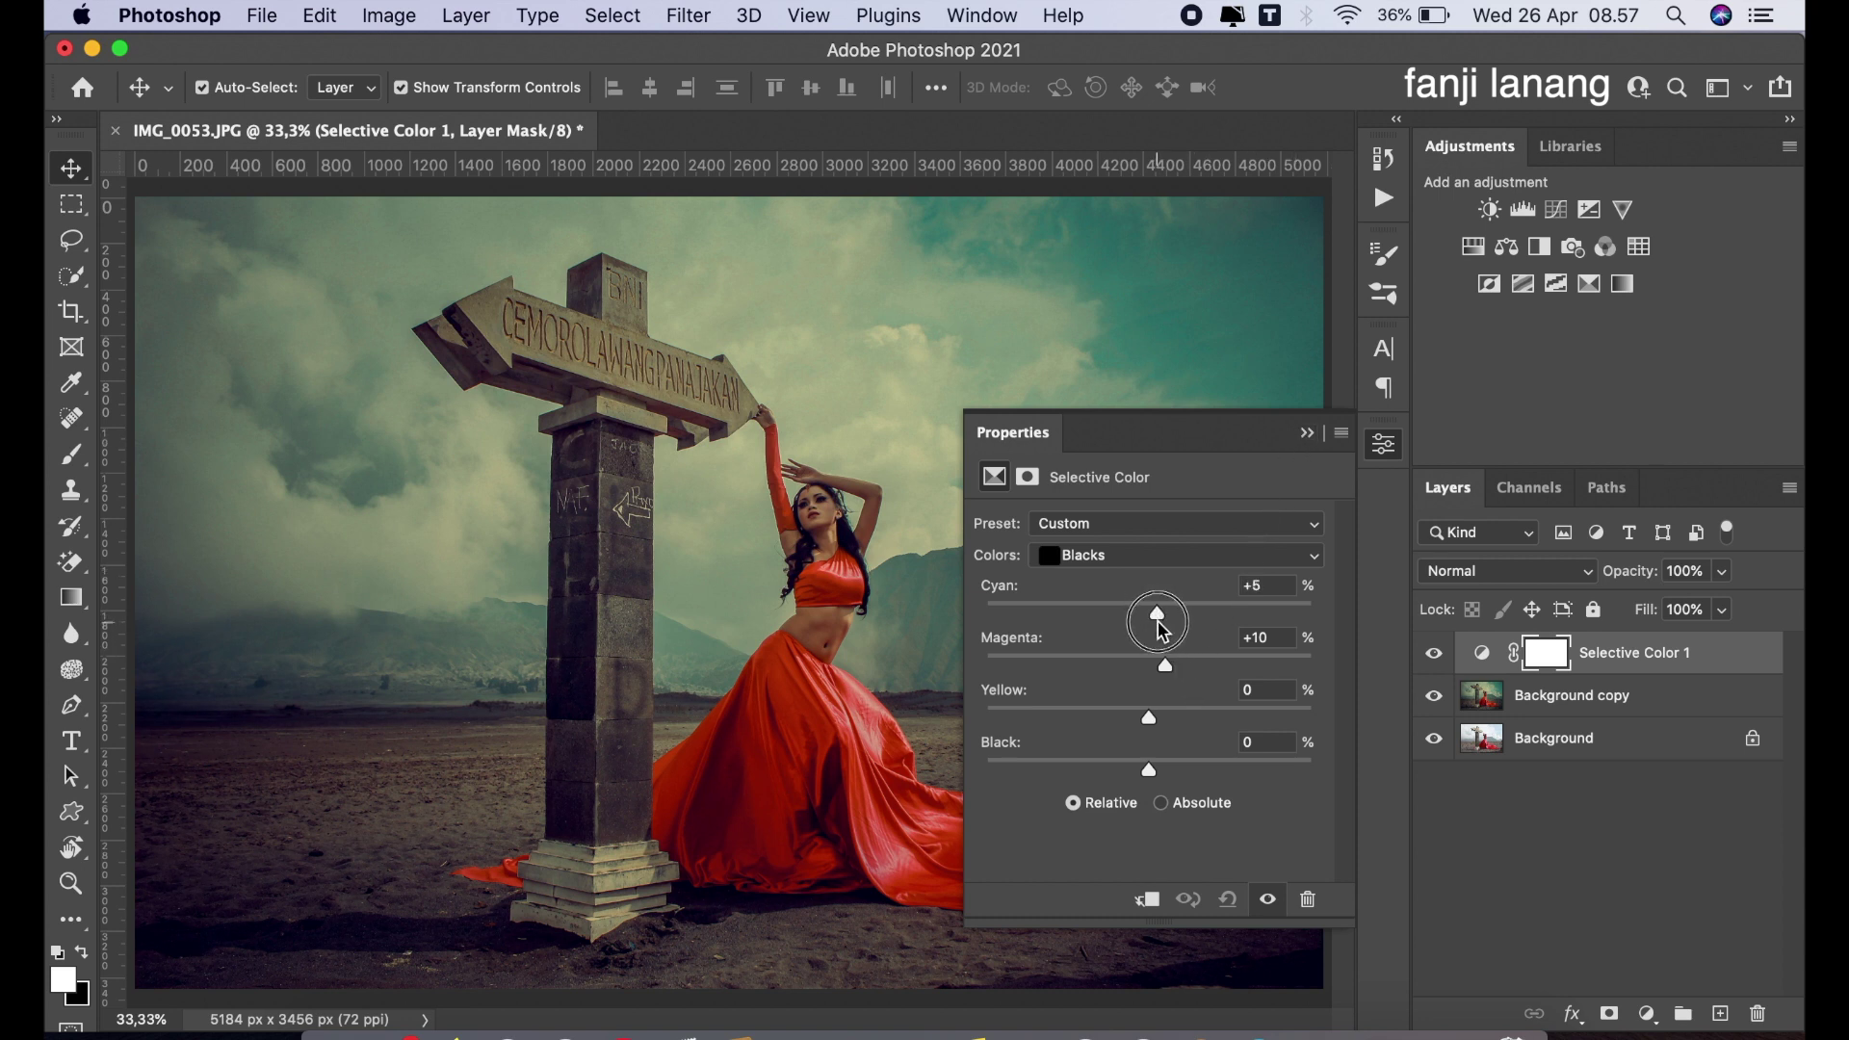
pyautogui.click(1305, 436)
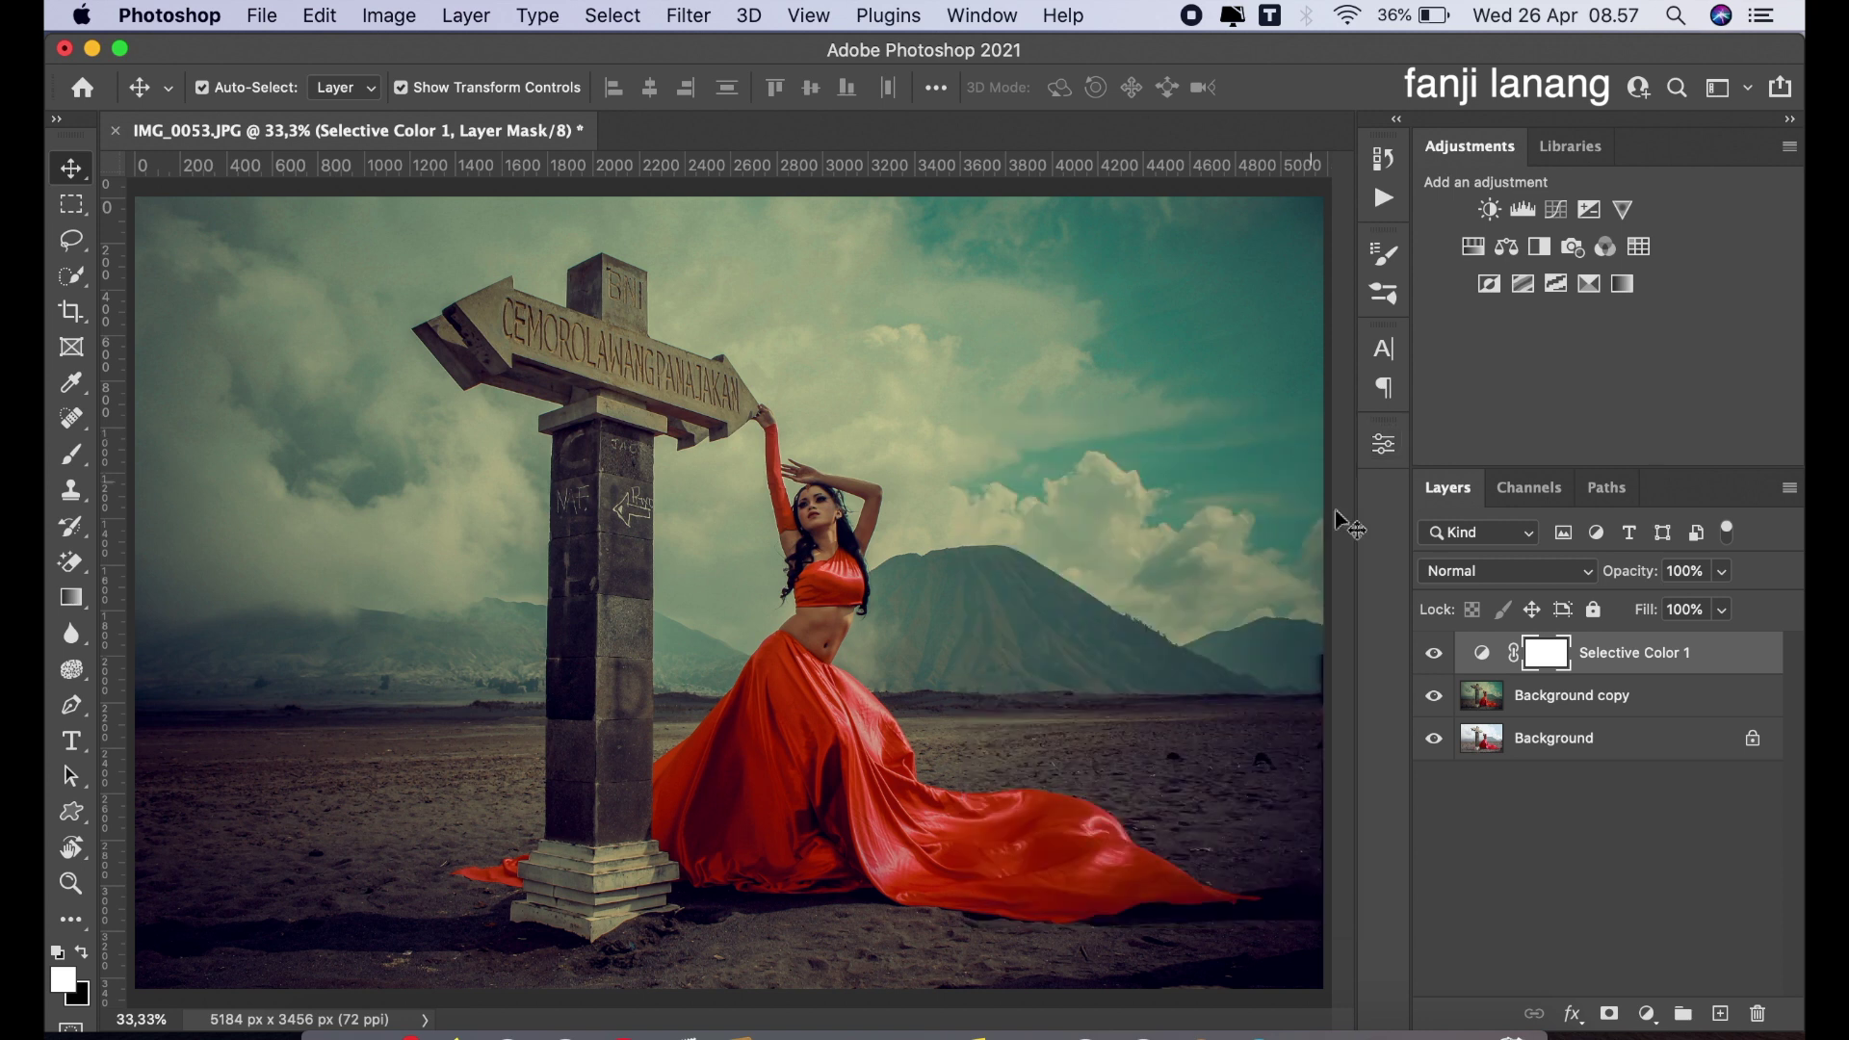
pyautogui.click(1435, 655)
# On a new layer, stamp the signature brush preset at 400 px in the lower-left corner.
pyautogui.click(1720, 1013)
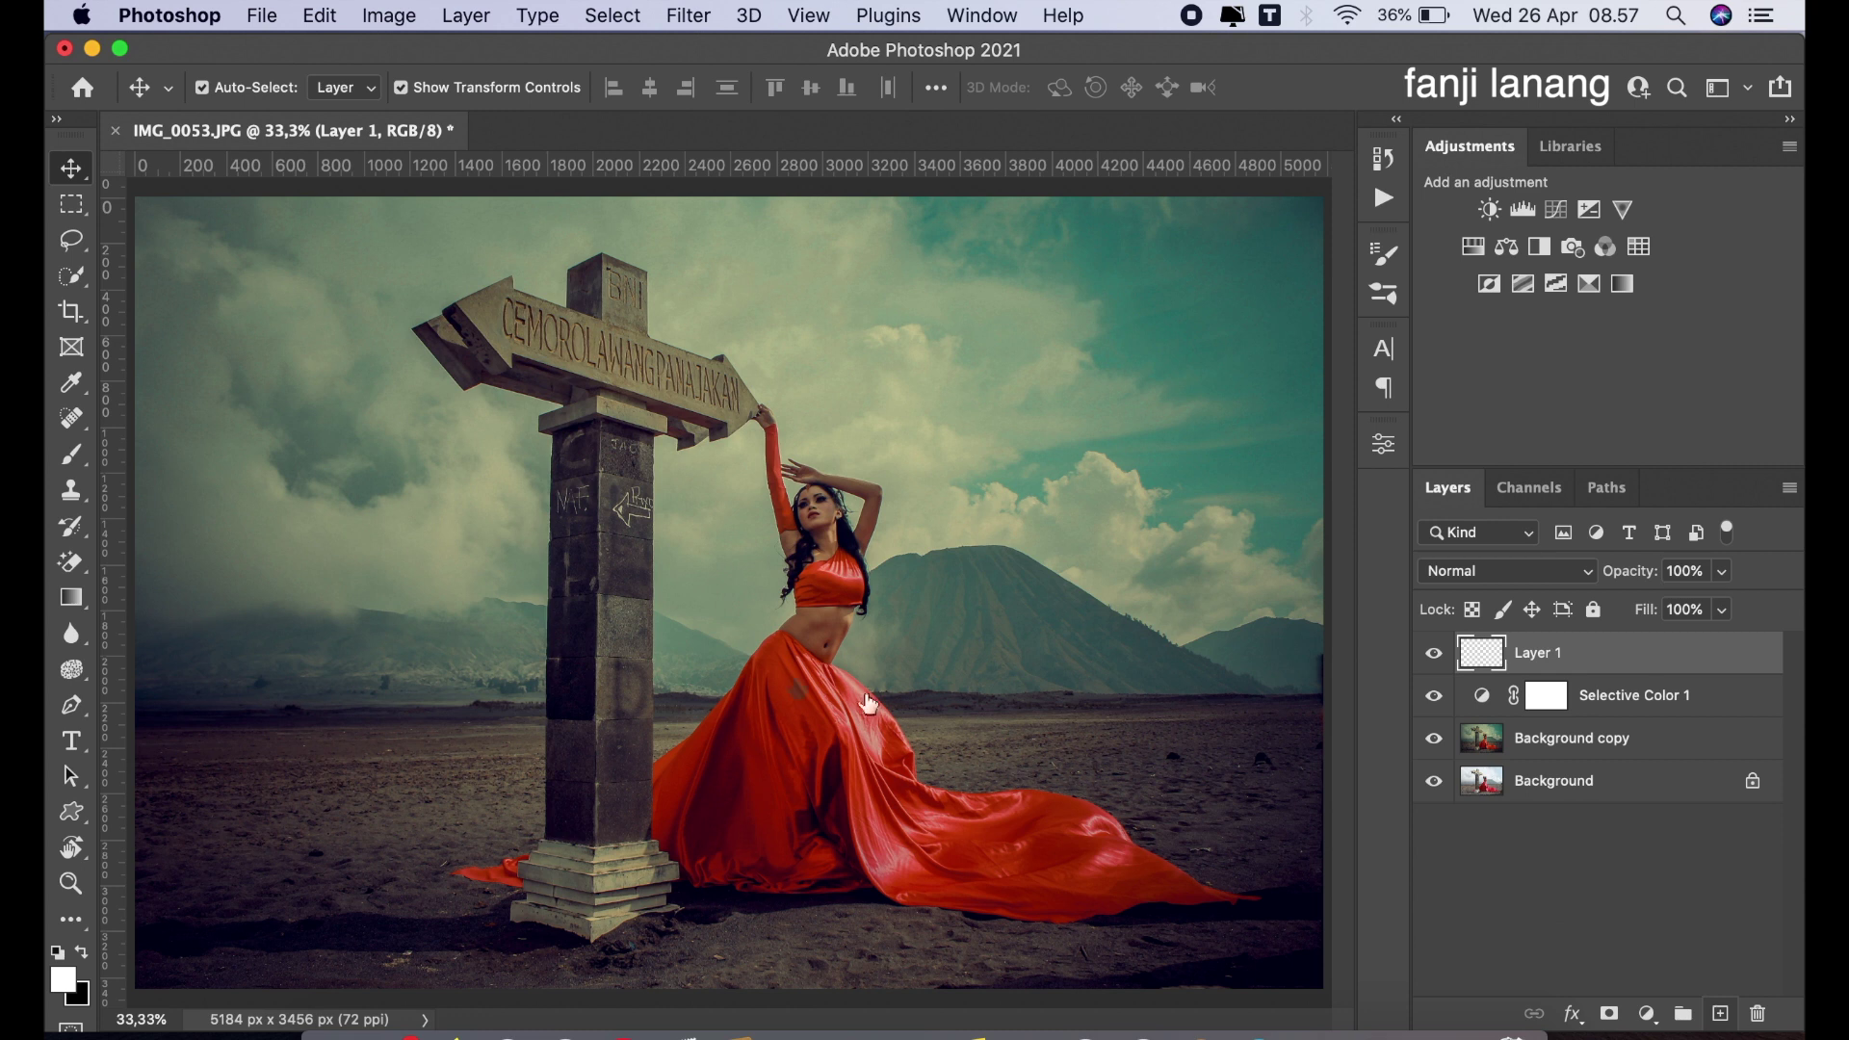
pyautogui.click(87, 445)
pyautogui.click(244, 86)
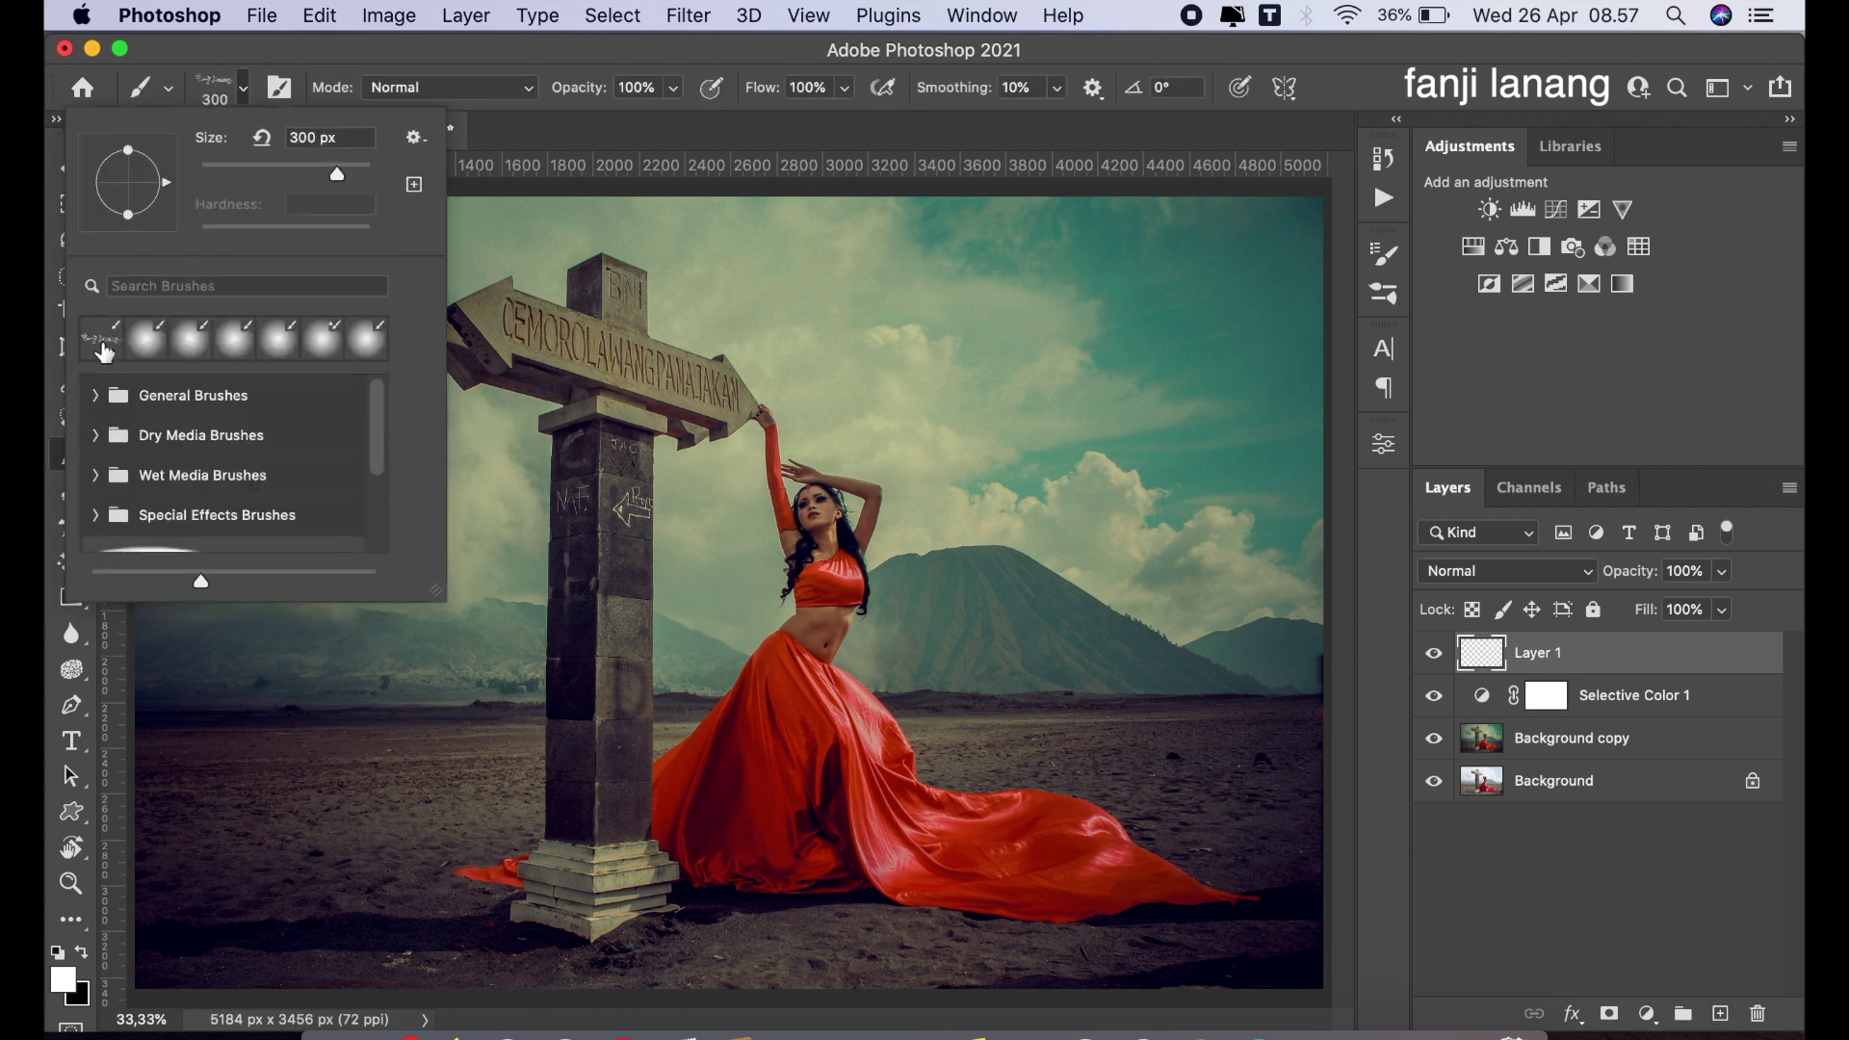
pyautogui.click(605, 147)
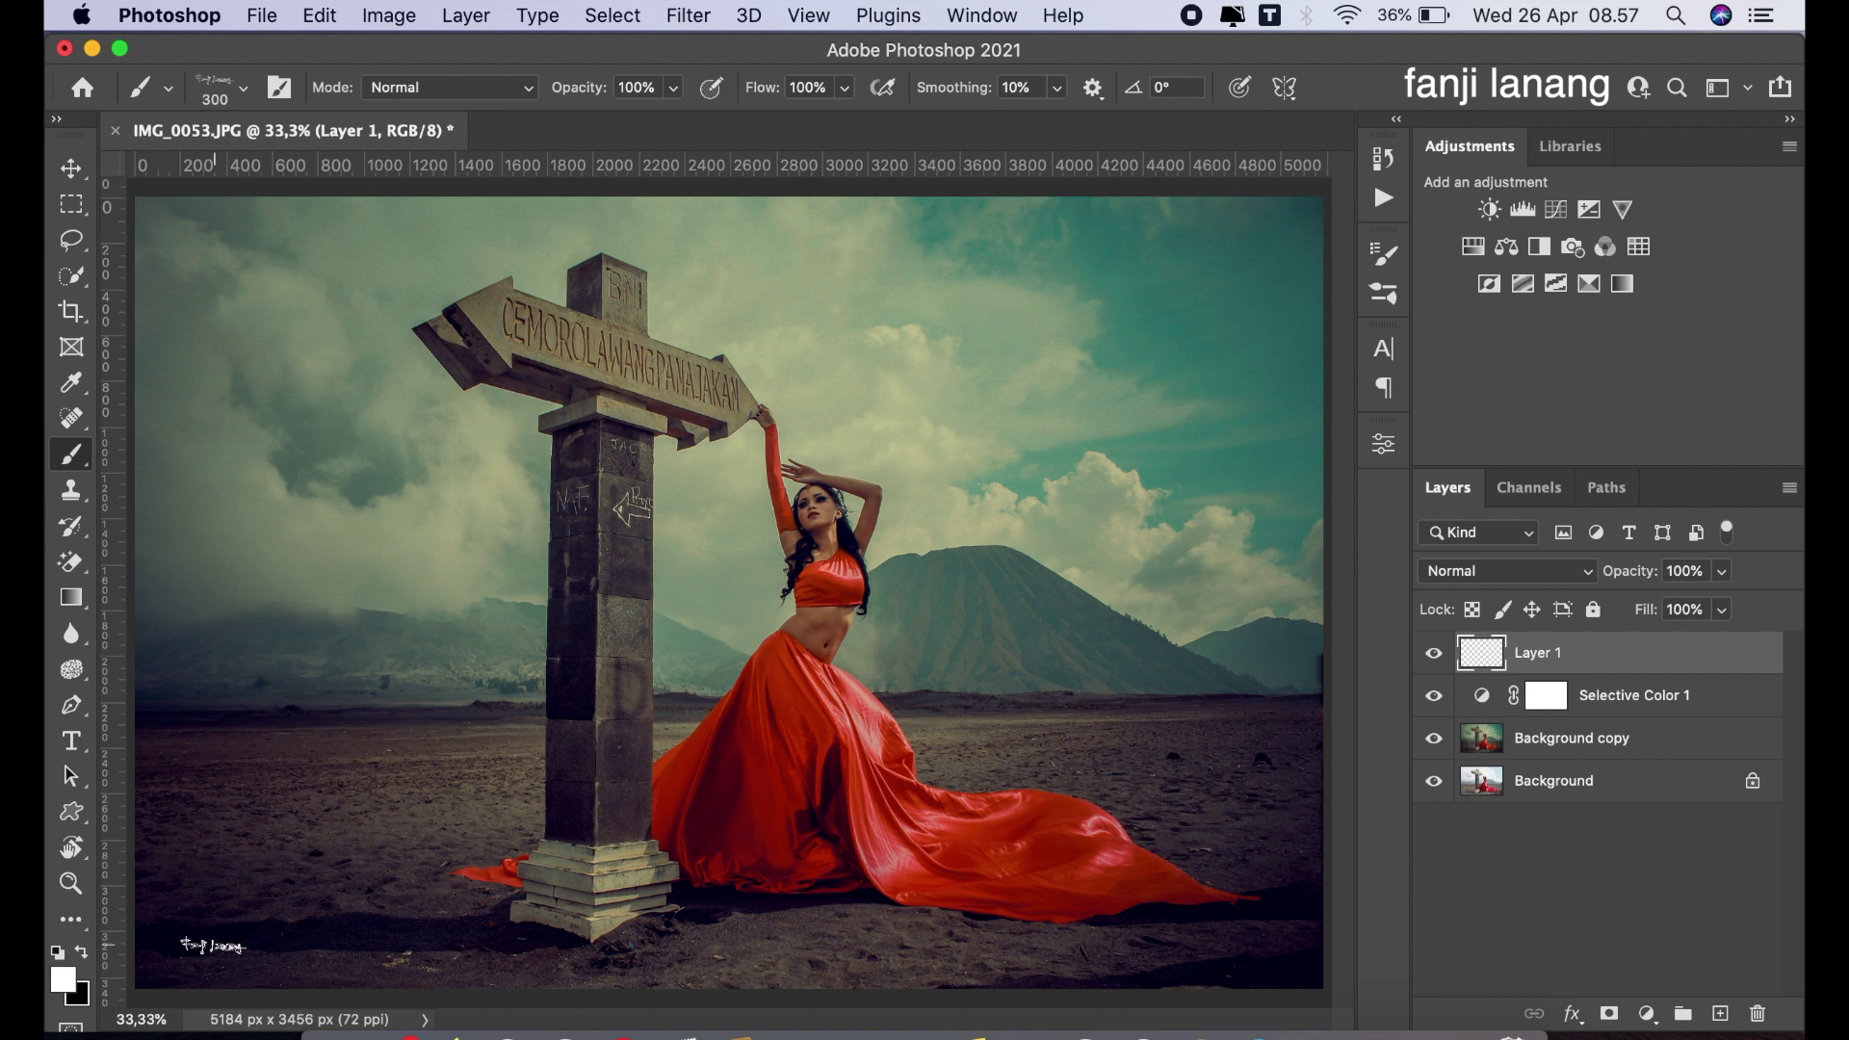
pyautogui.press(']')
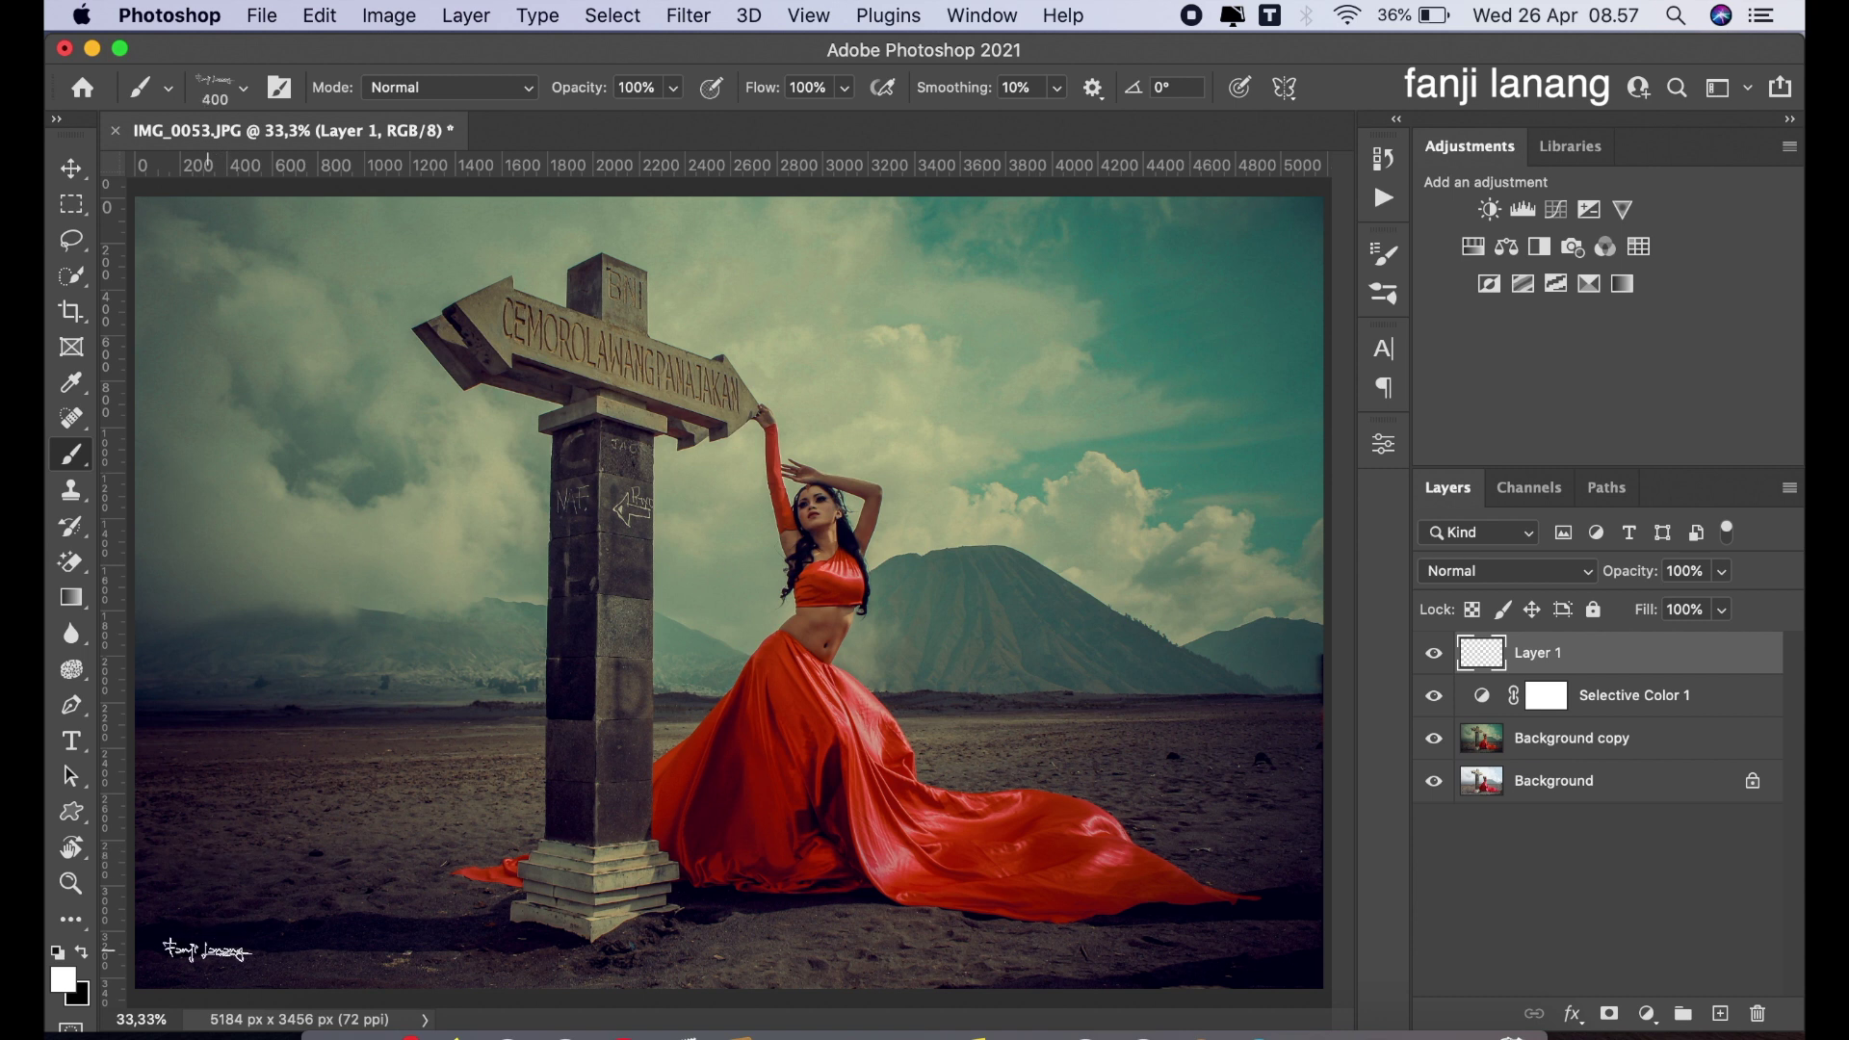